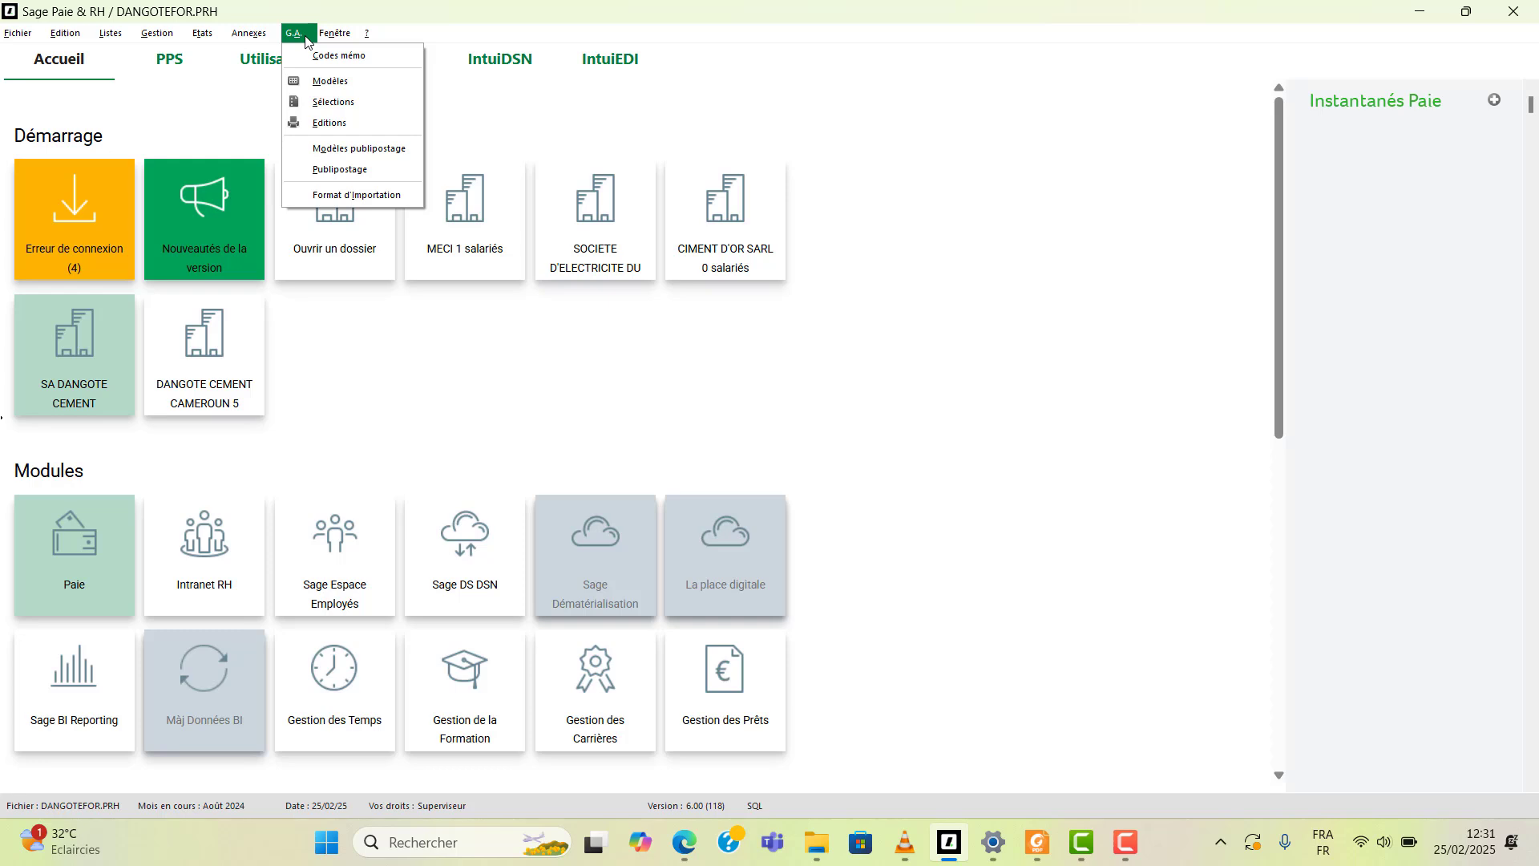
Output the duplicate of the first employee's official payslip dated 31/07/24 to the Wondershare PDFelement printer in portrait orientation
mouse_move(250, 34)
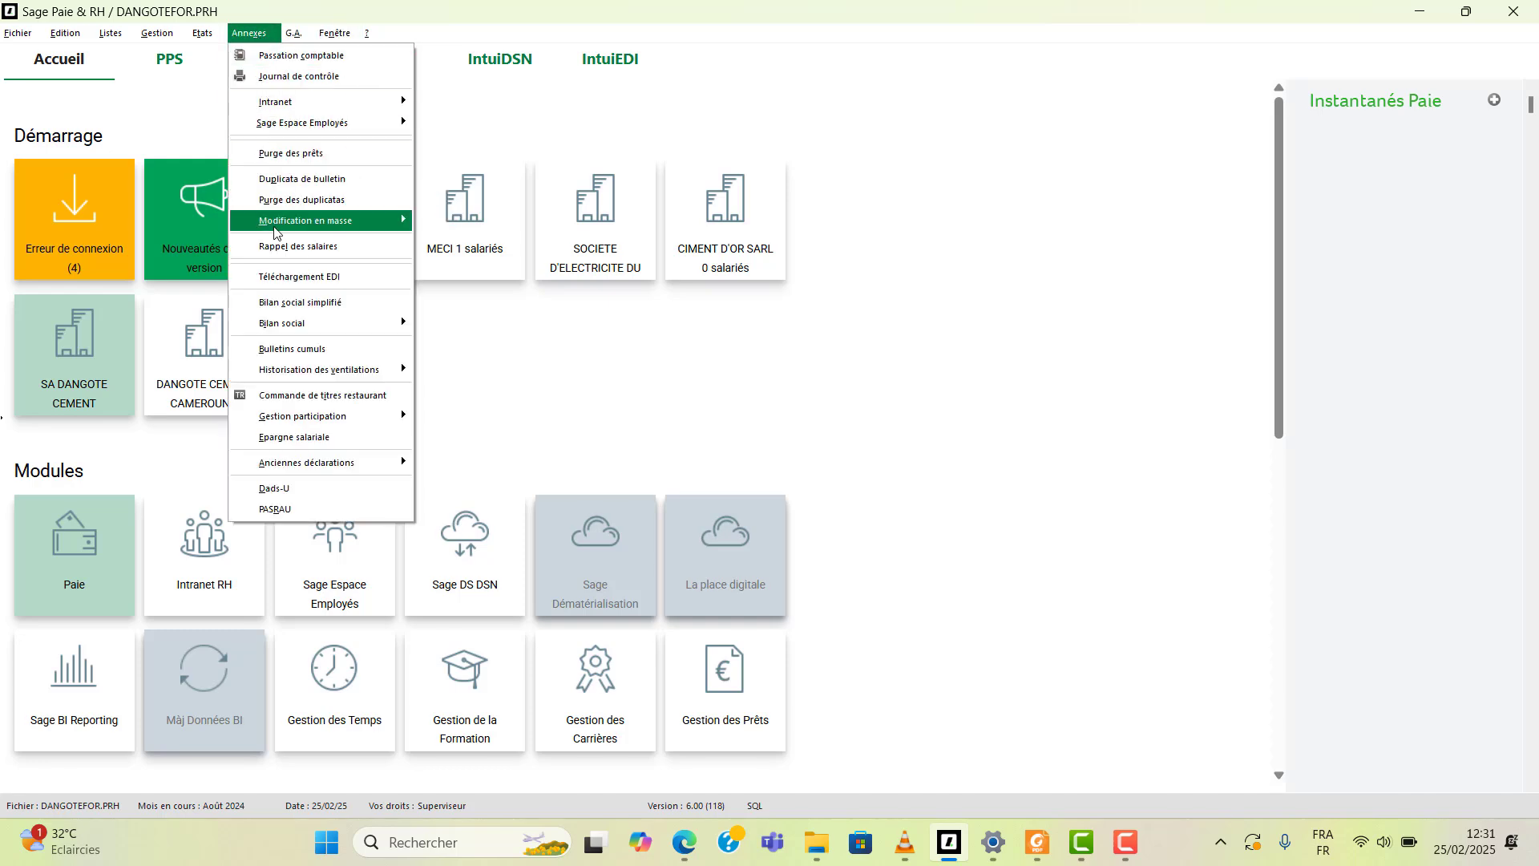
left_click(306, 185)
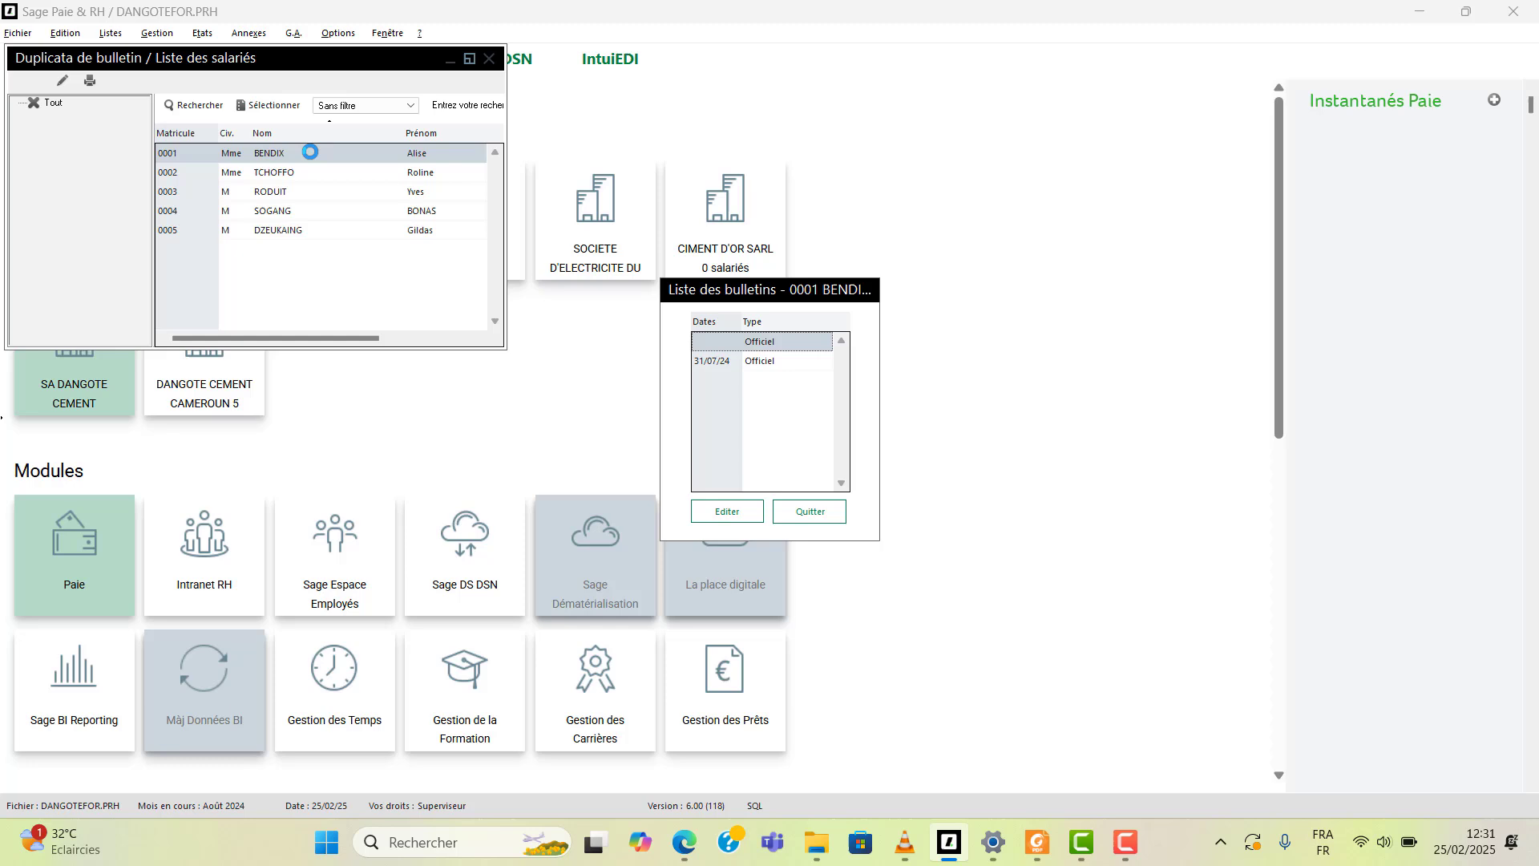
left_click(715, 364)
double_click(716, 365)
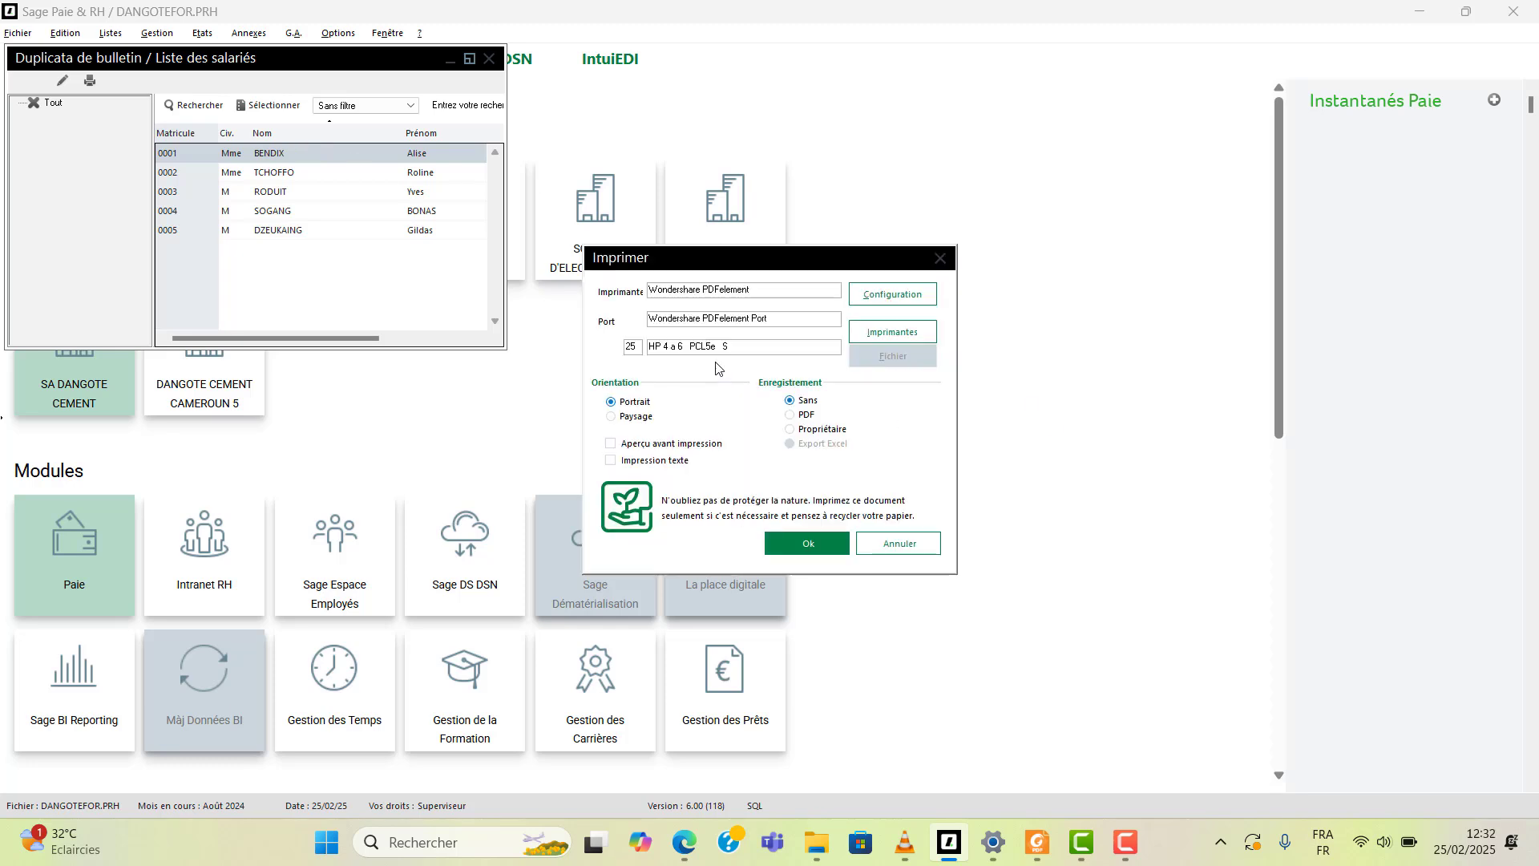
left_click(826, 545)
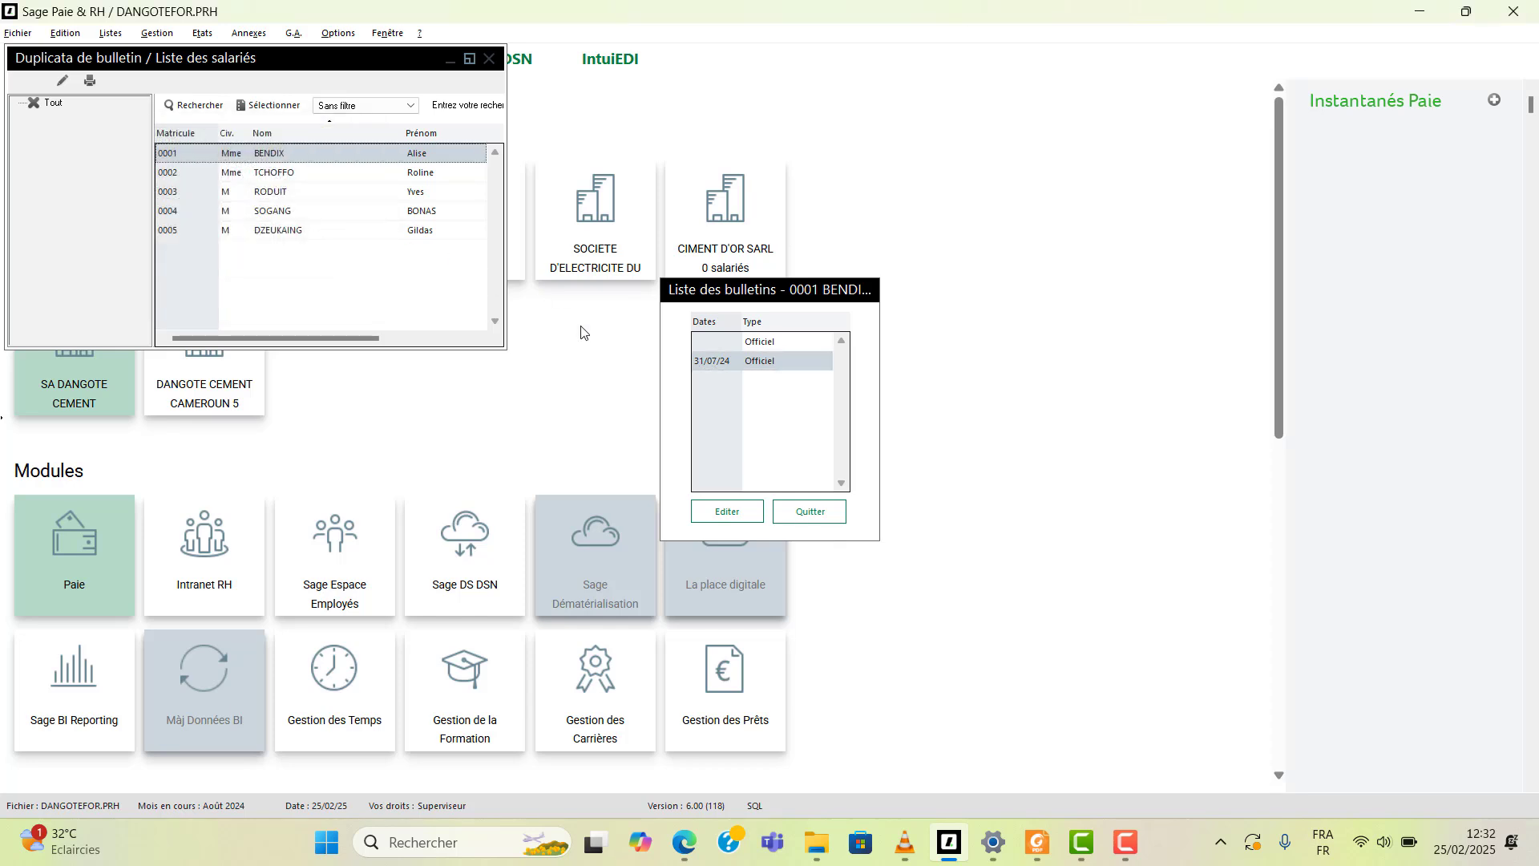
left_click(733, 512)
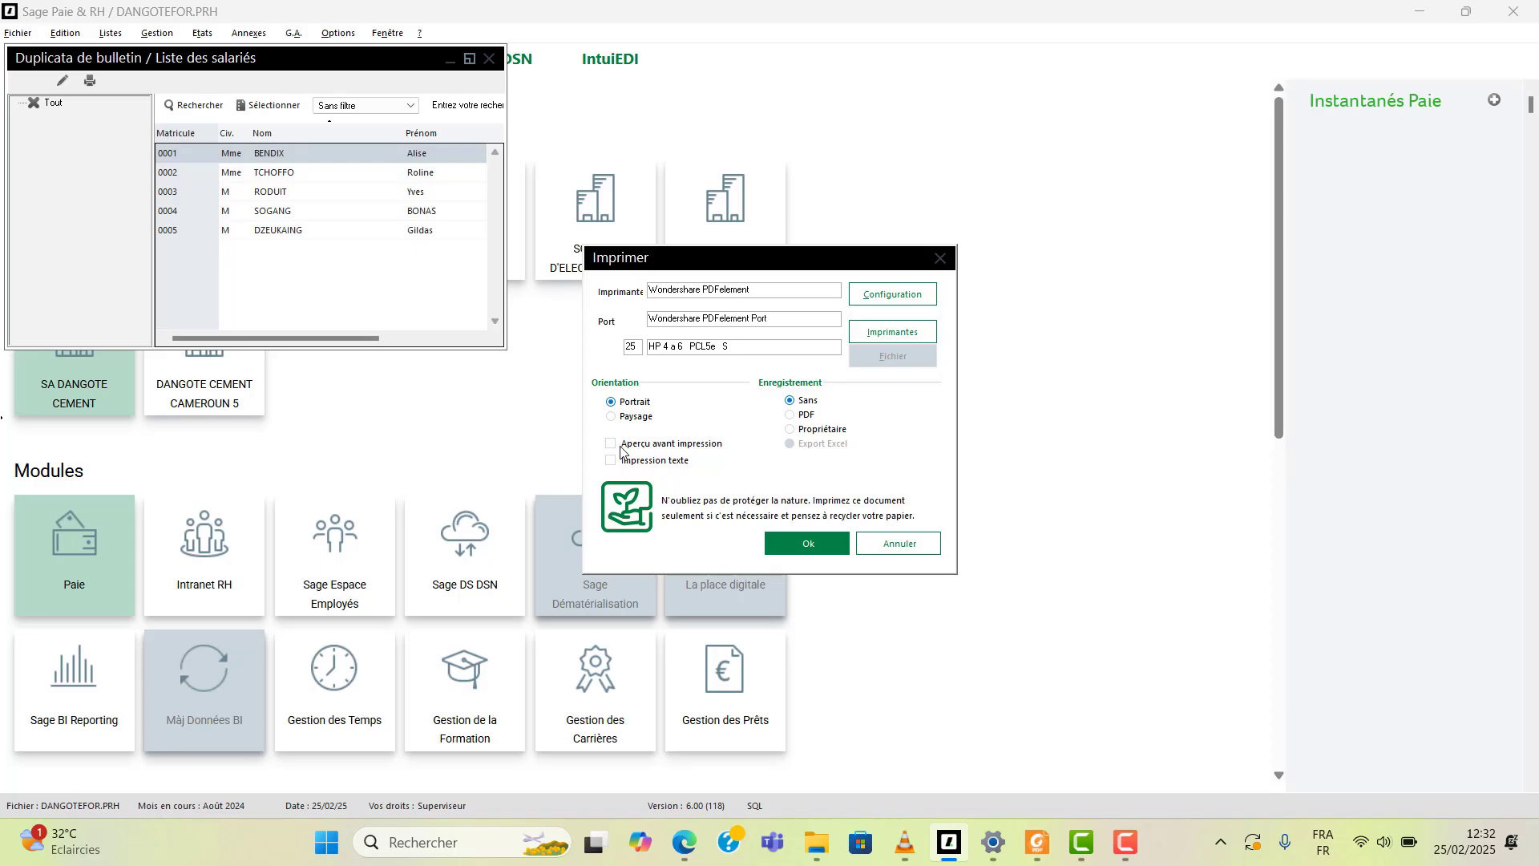
left_click(811, 543)
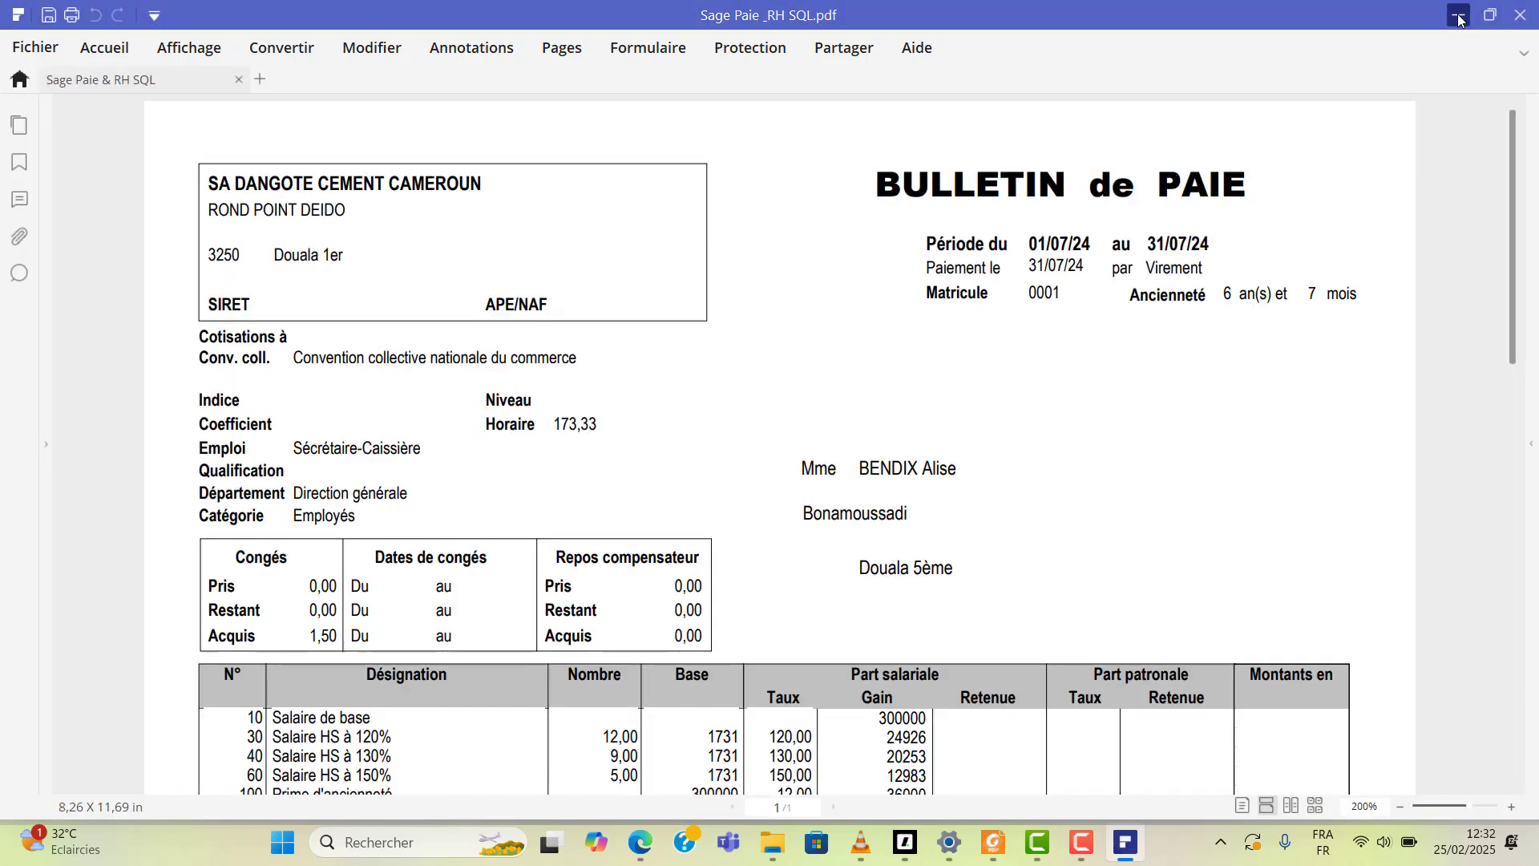
Review the earnings and contribution lines in the payslip's print preview, and close the preview and the payslip list
left_click(1458, 17)
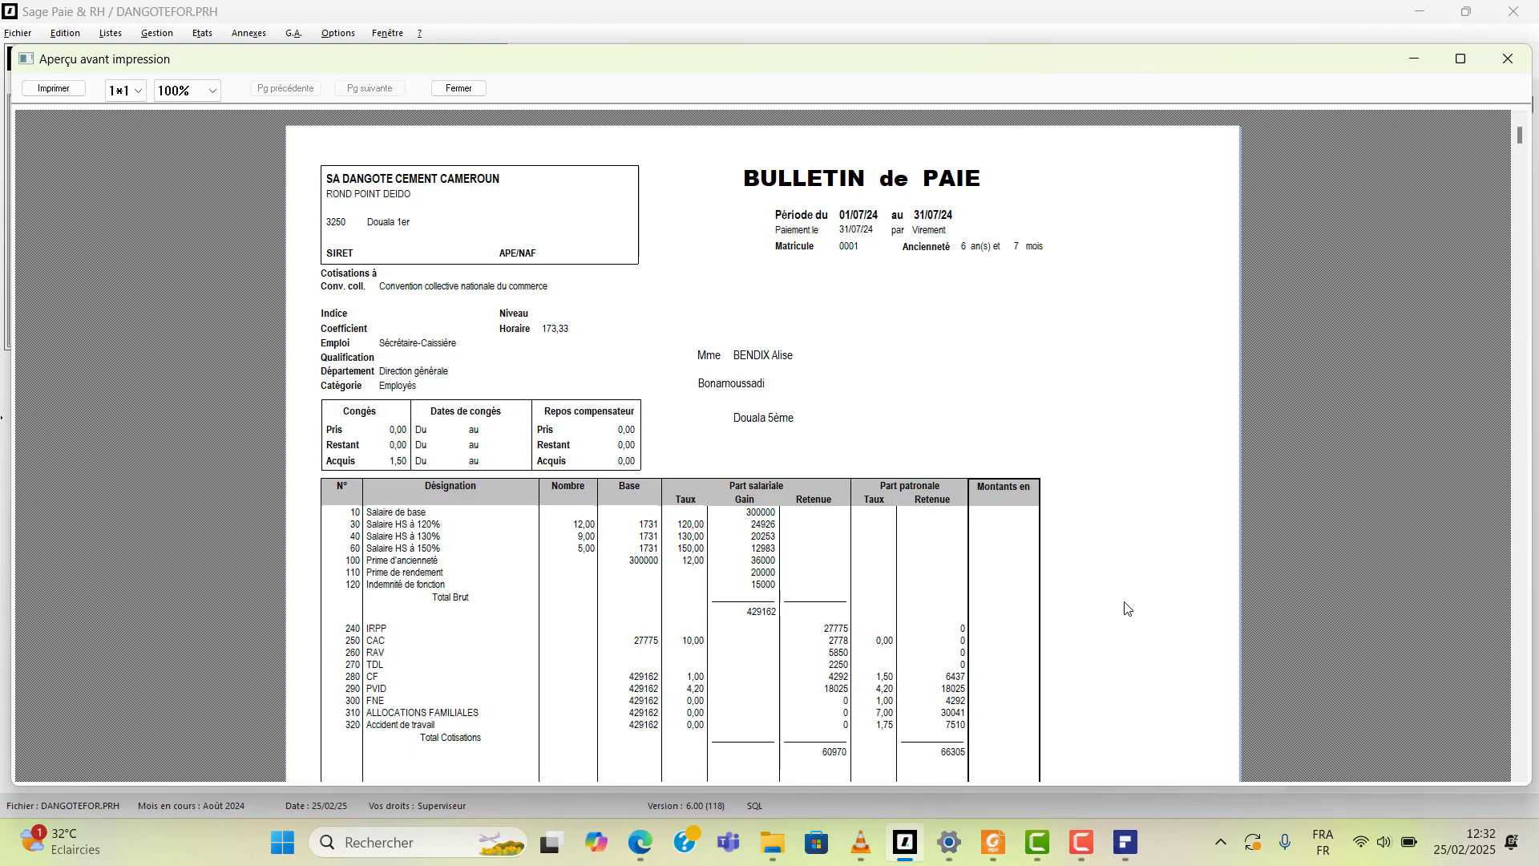
scroll(1126, 608, "down", 2)
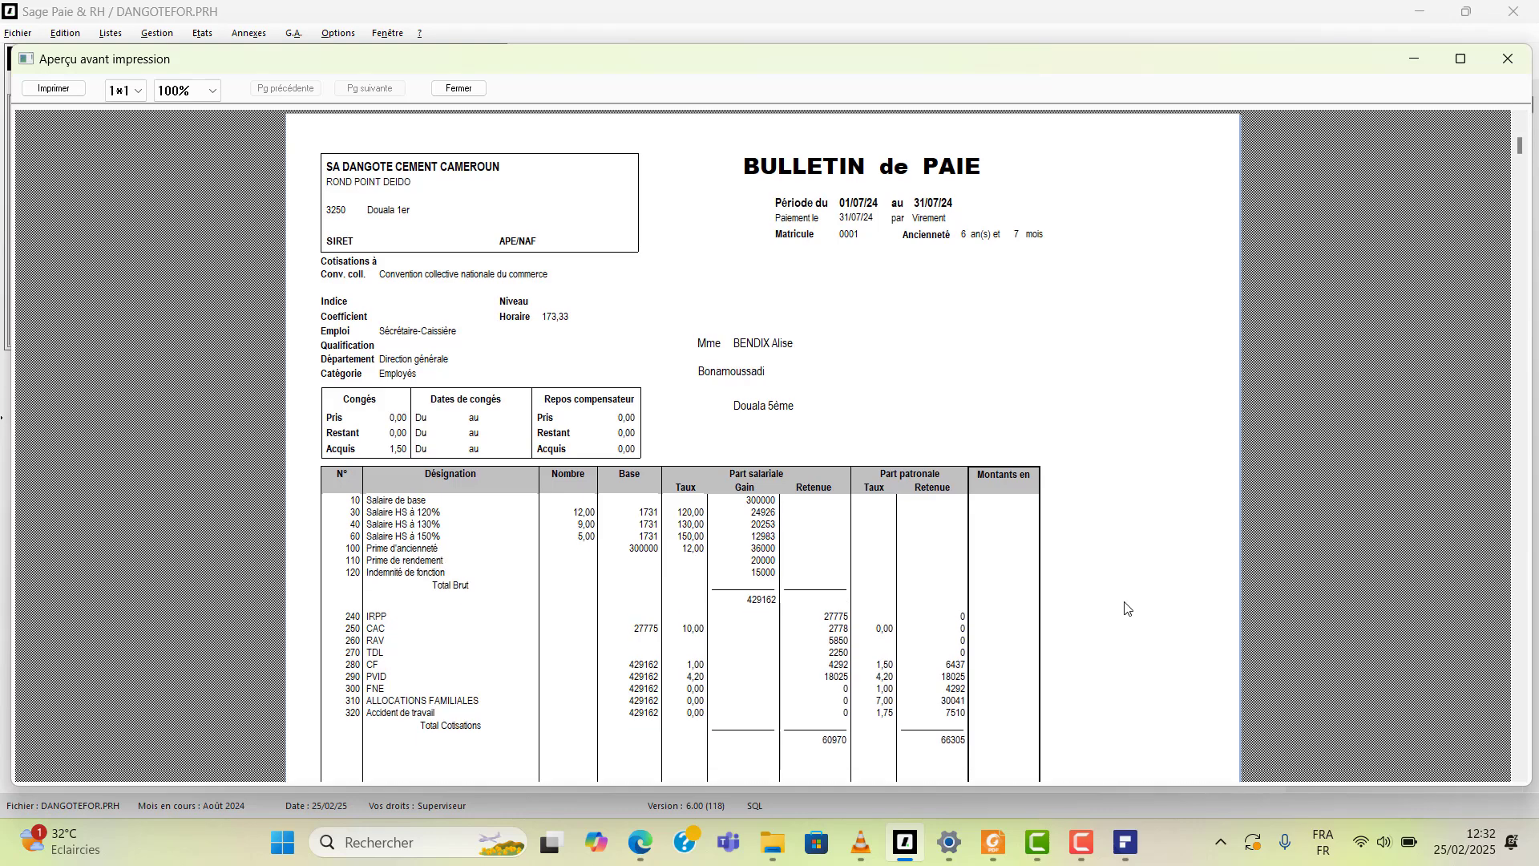
scroll(1125, 609, "down", 6)
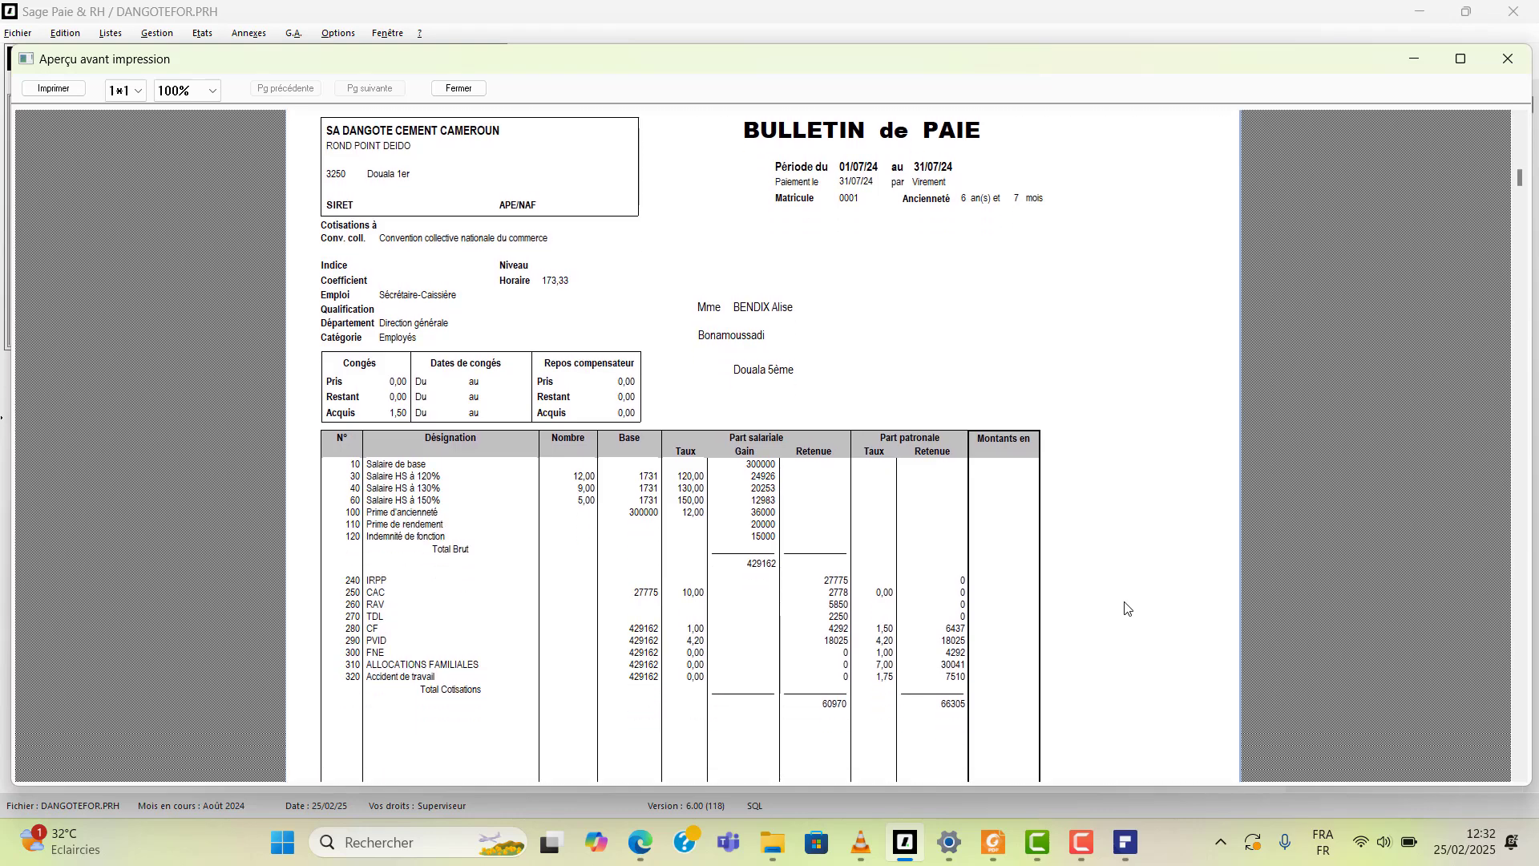
scroll(1126, 608, "down", 5)
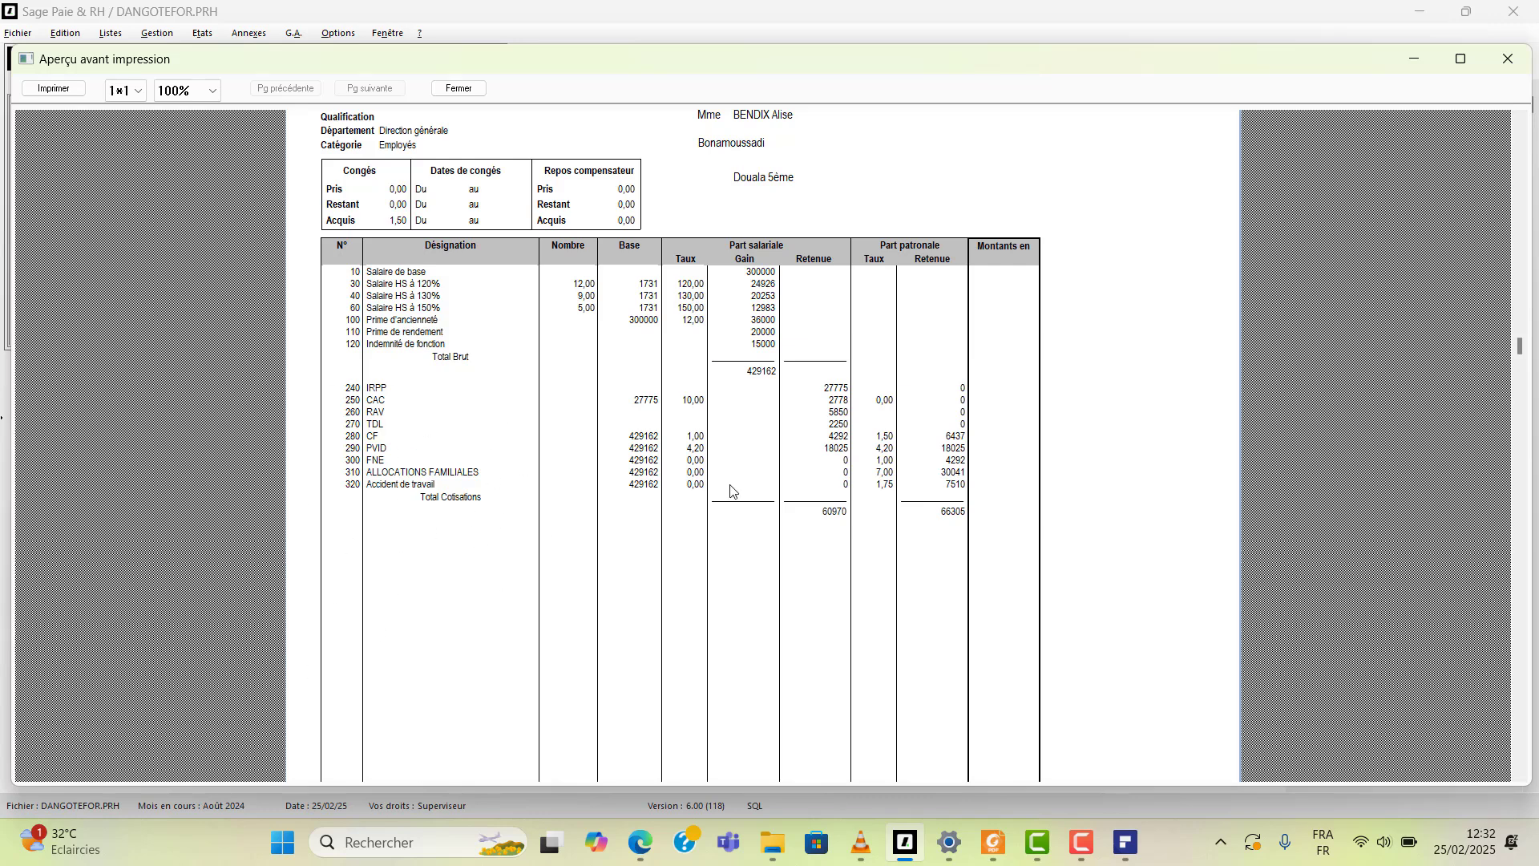
left_click(1508, 59)
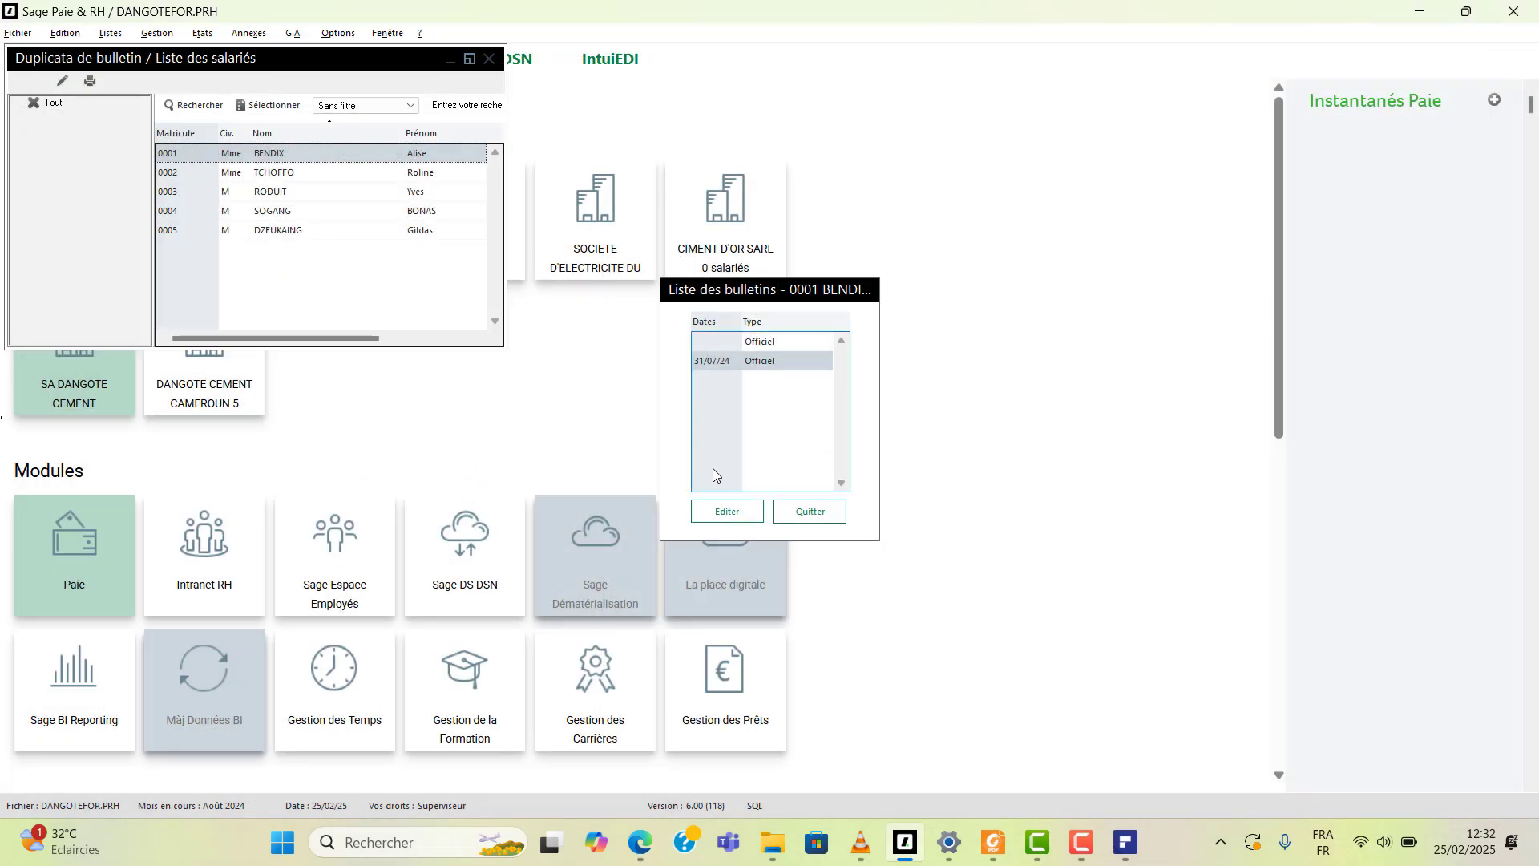
left_click(725, 510)
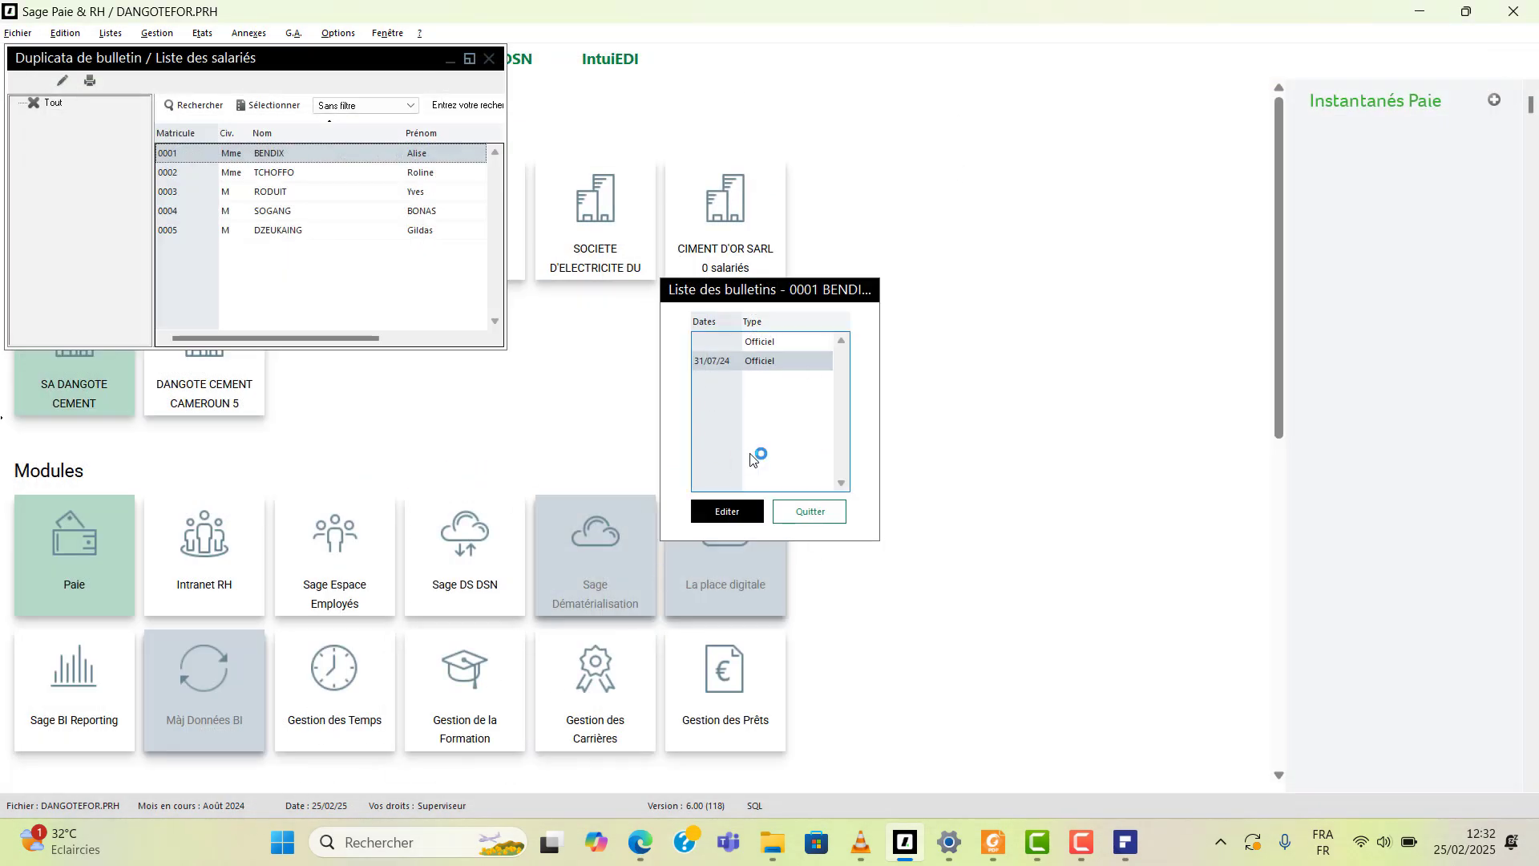
left_click(810, 514)
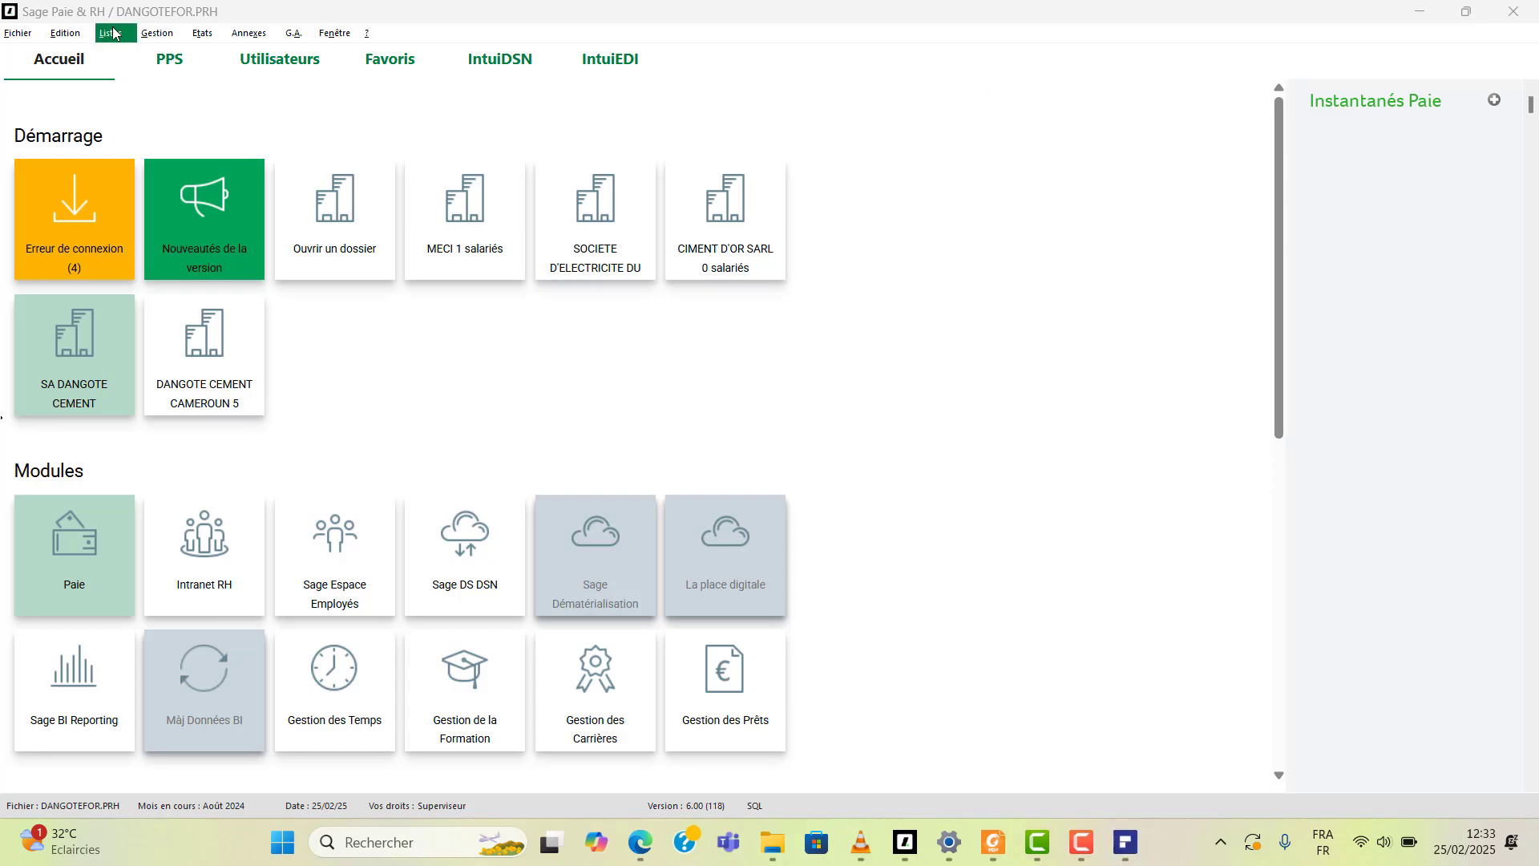
Open the list of pay items (Rubriques) and examine the contribution items under the CNPS and CDI- MINFI funds
left_click(110, 33)
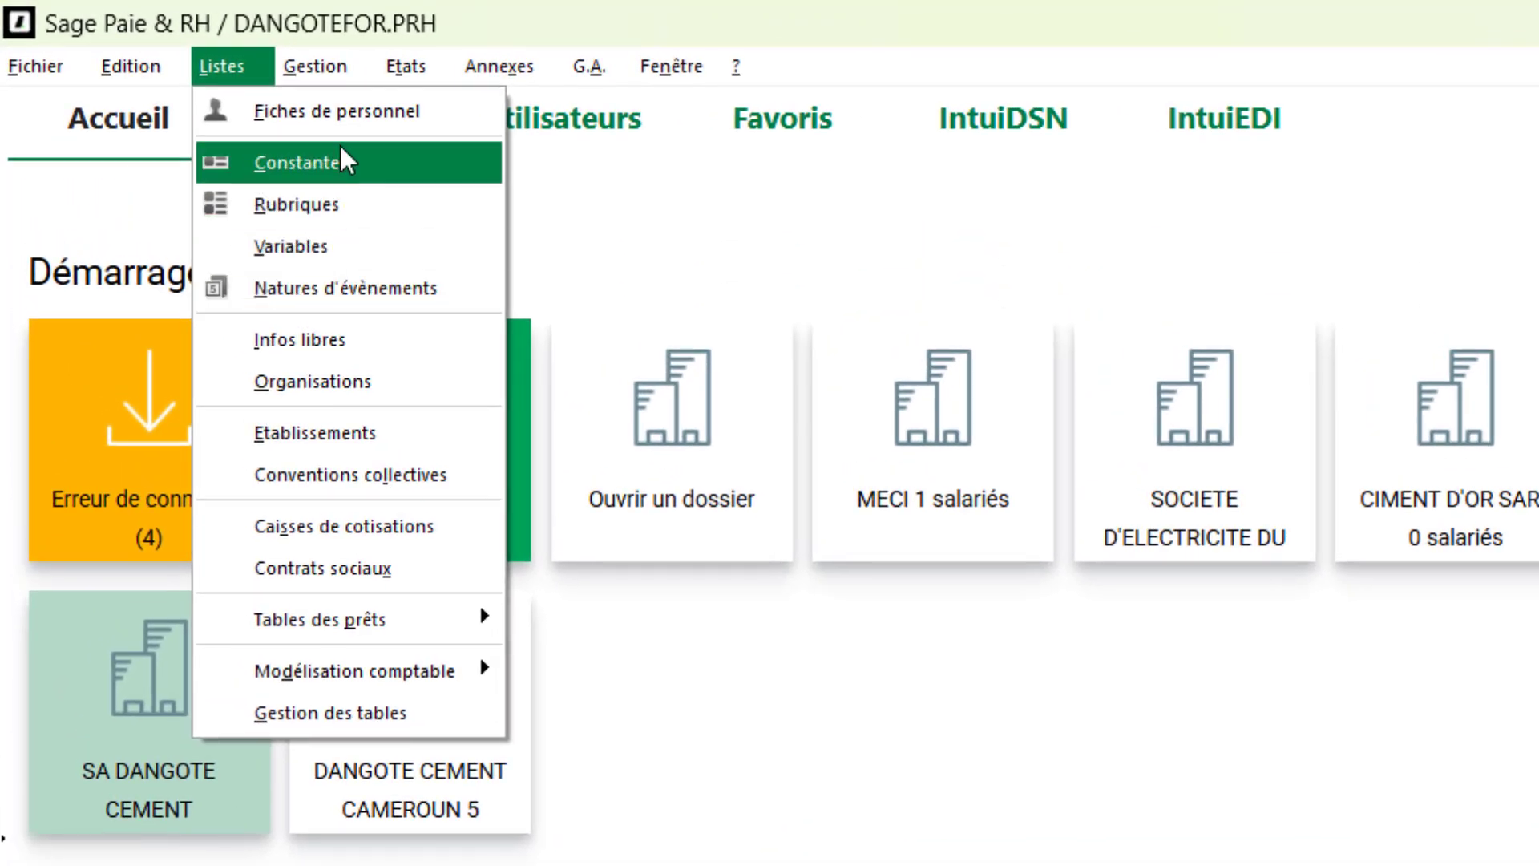
left_click(323, 206)
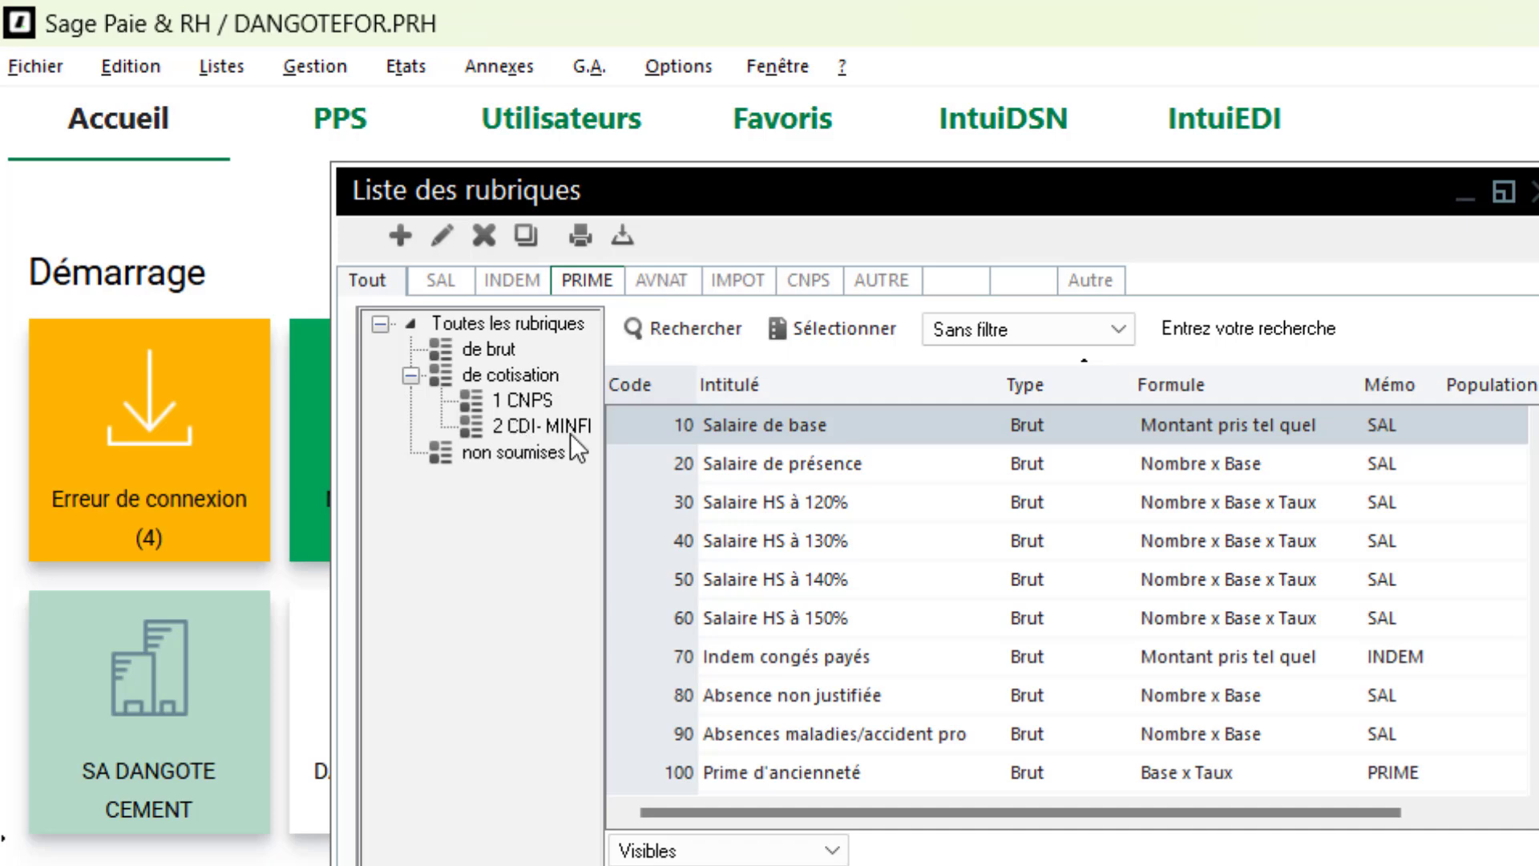
left_click(522, 395)
left_click(513, 426)
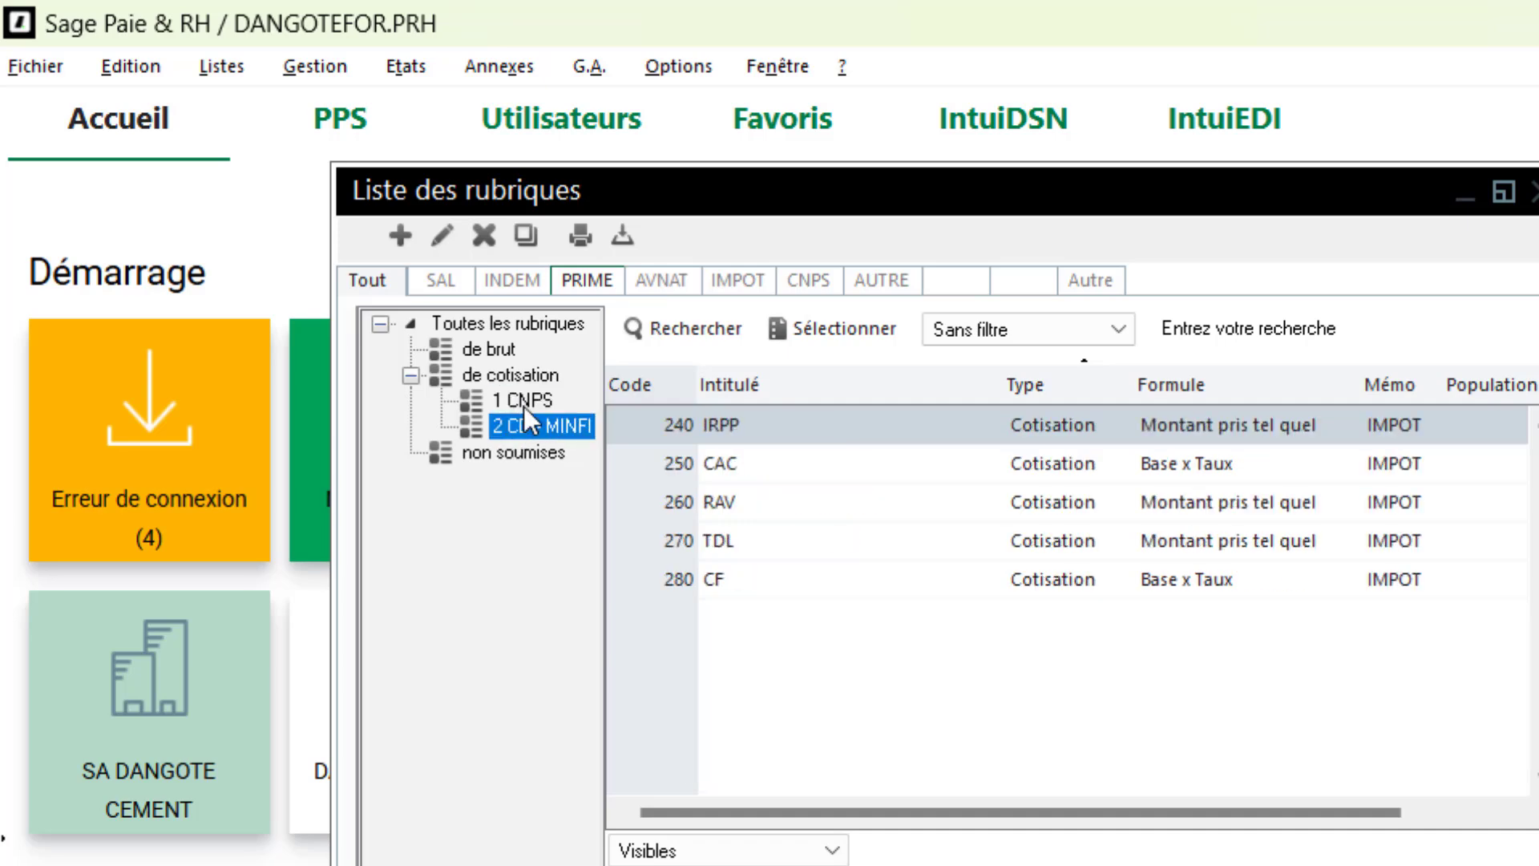
left_click(522, 405)
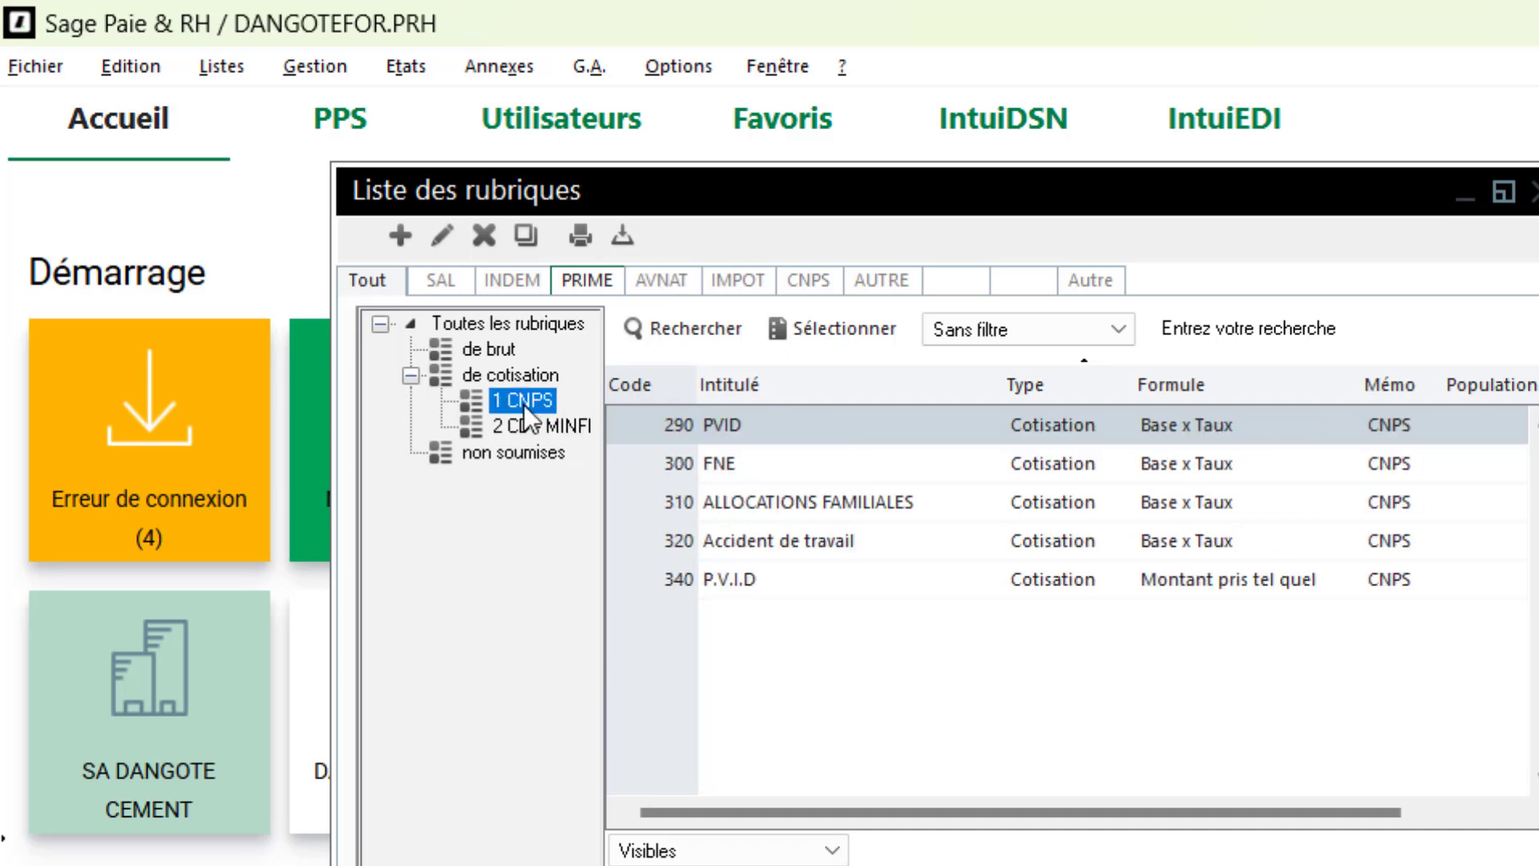
left_click(516, 431)
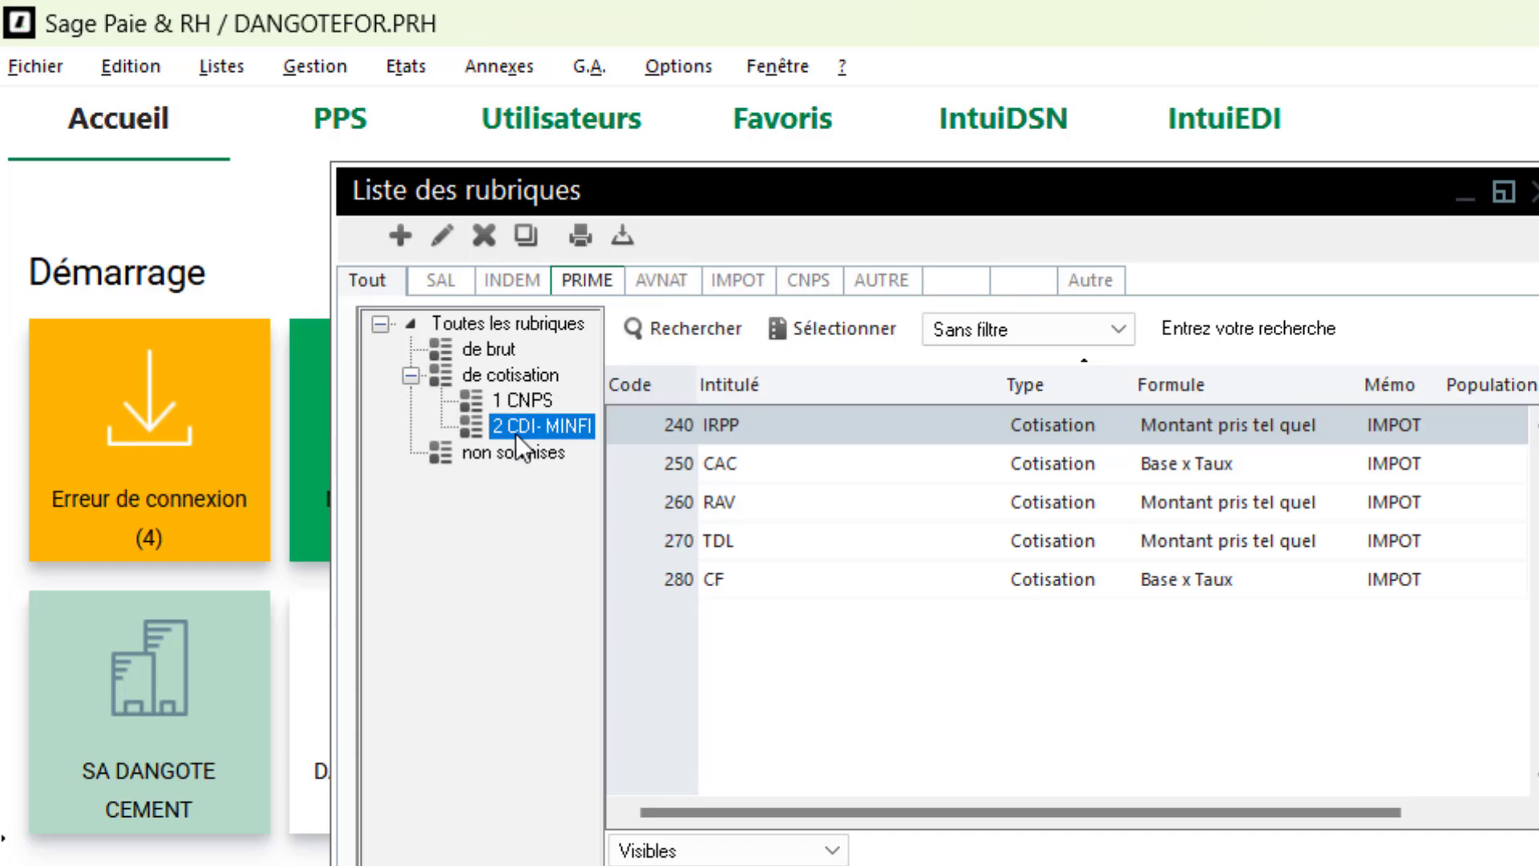
Create a new contribution fund (caisse de cotisations) with code 3 and the short title "Caisse syndicale"
left_click(232, 71)
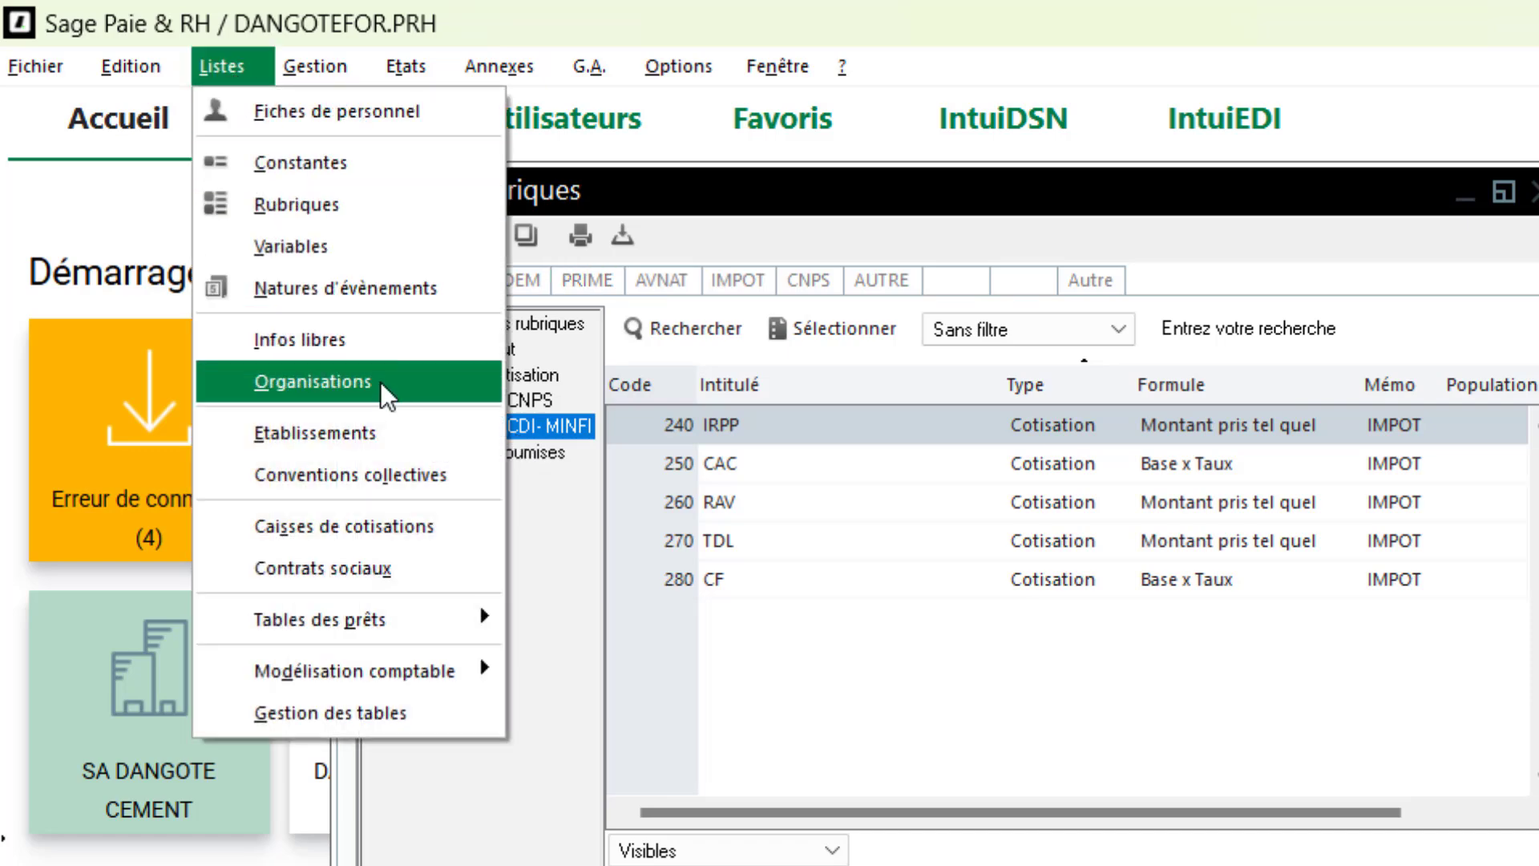
left_click(382, 507)
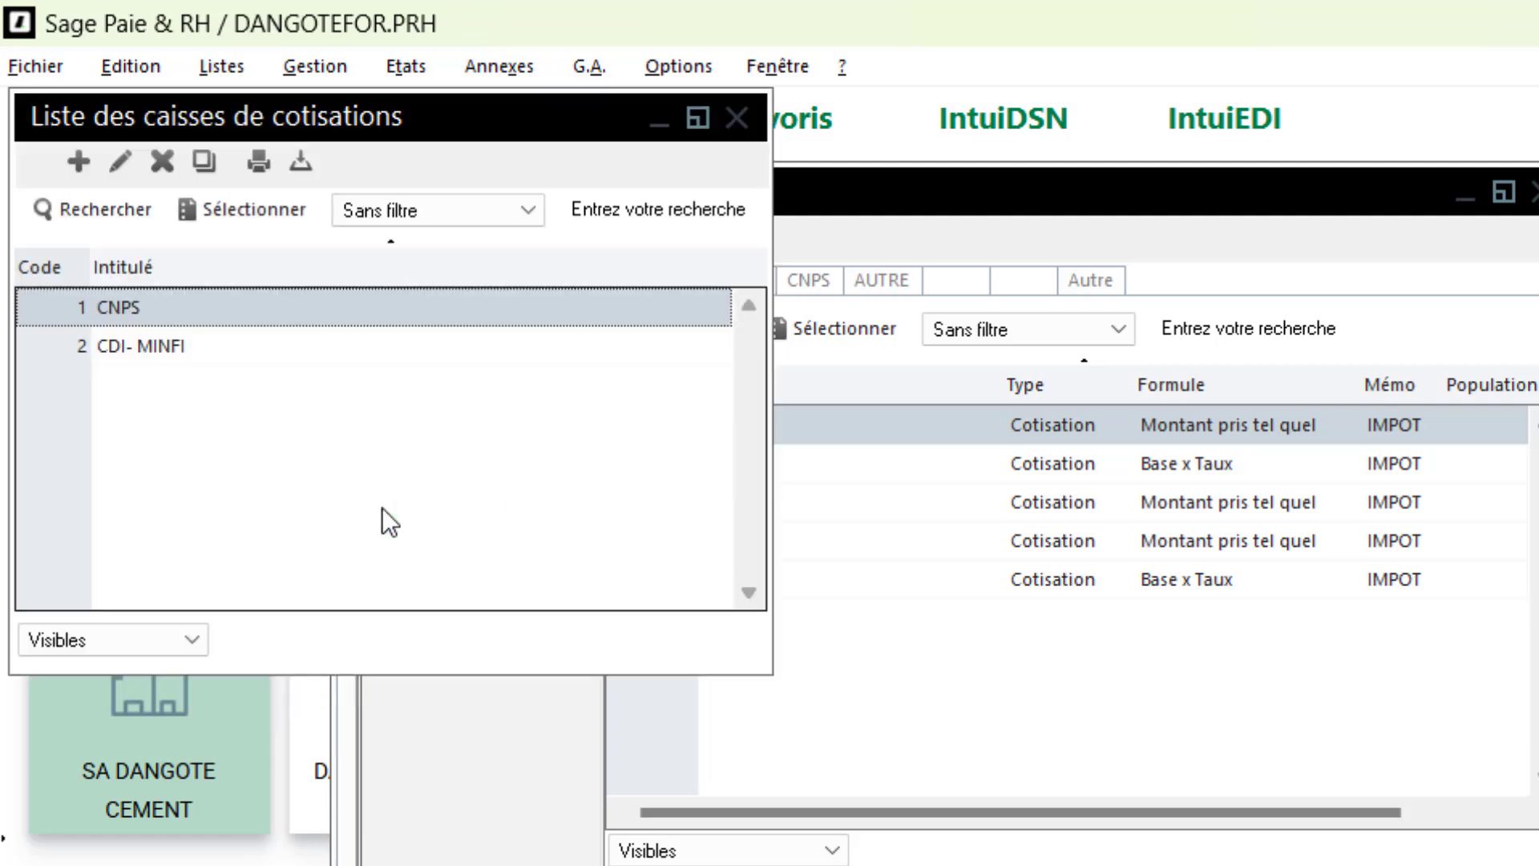
left_click(93, 172)
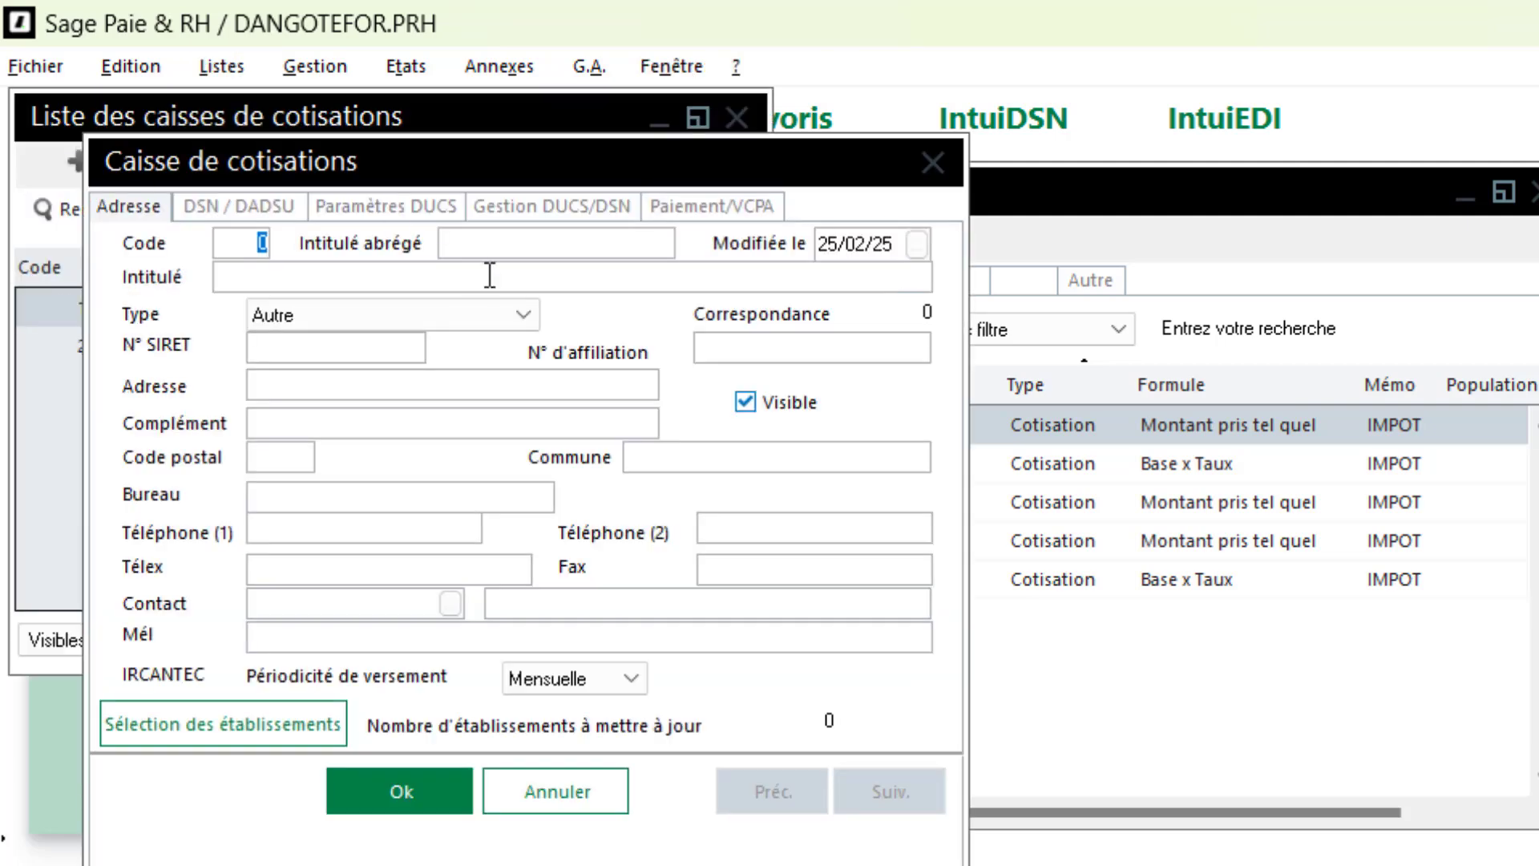
type("3cais")
key("BackSpace")
key("BackSpace")
key("BackSpace")
key("BackSpace")
type("CAu")
key("BackSpace")
key("BackSpace")
type("aisse syndicale")
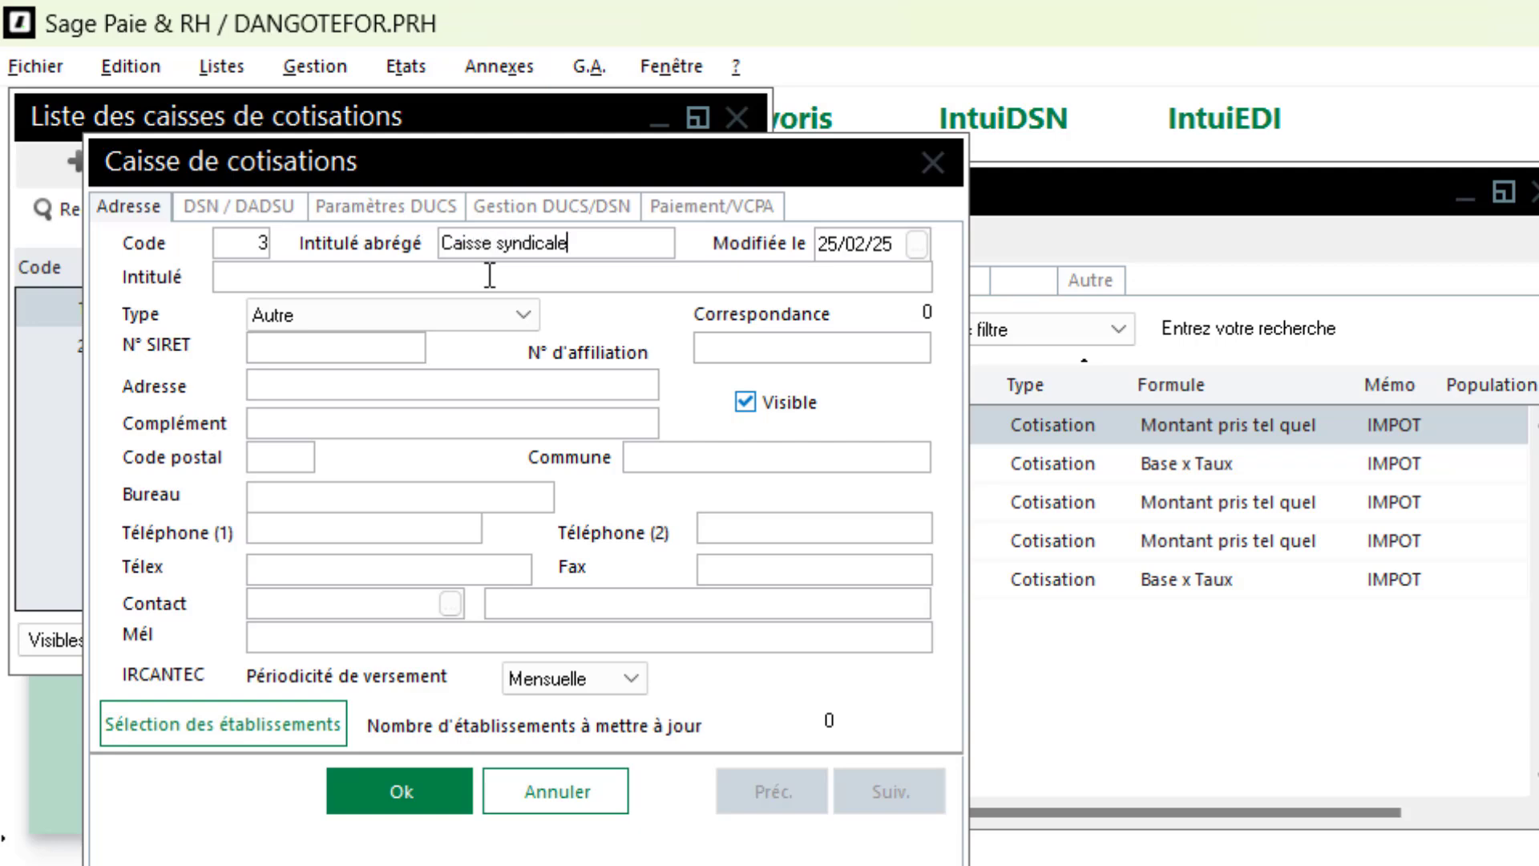
Enter "Caisse syndicale" as the fund's full title, save the fund and close the fund list
key("Tab")
left_click(261, 270)
type("Ci")
type("aisse sy")
type("ndicale")
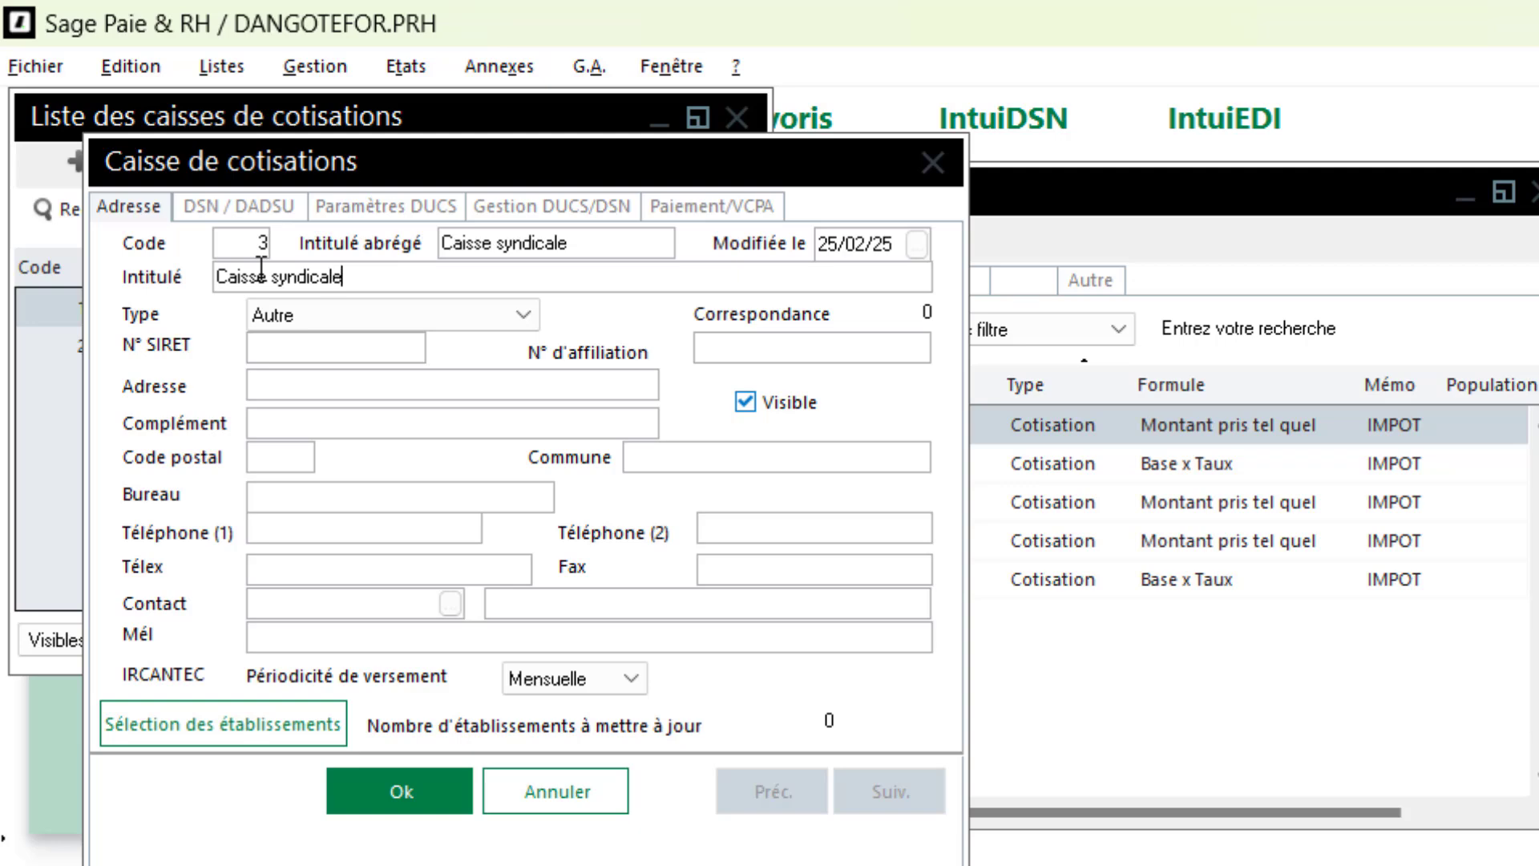
key("Tab")
key("Tab")
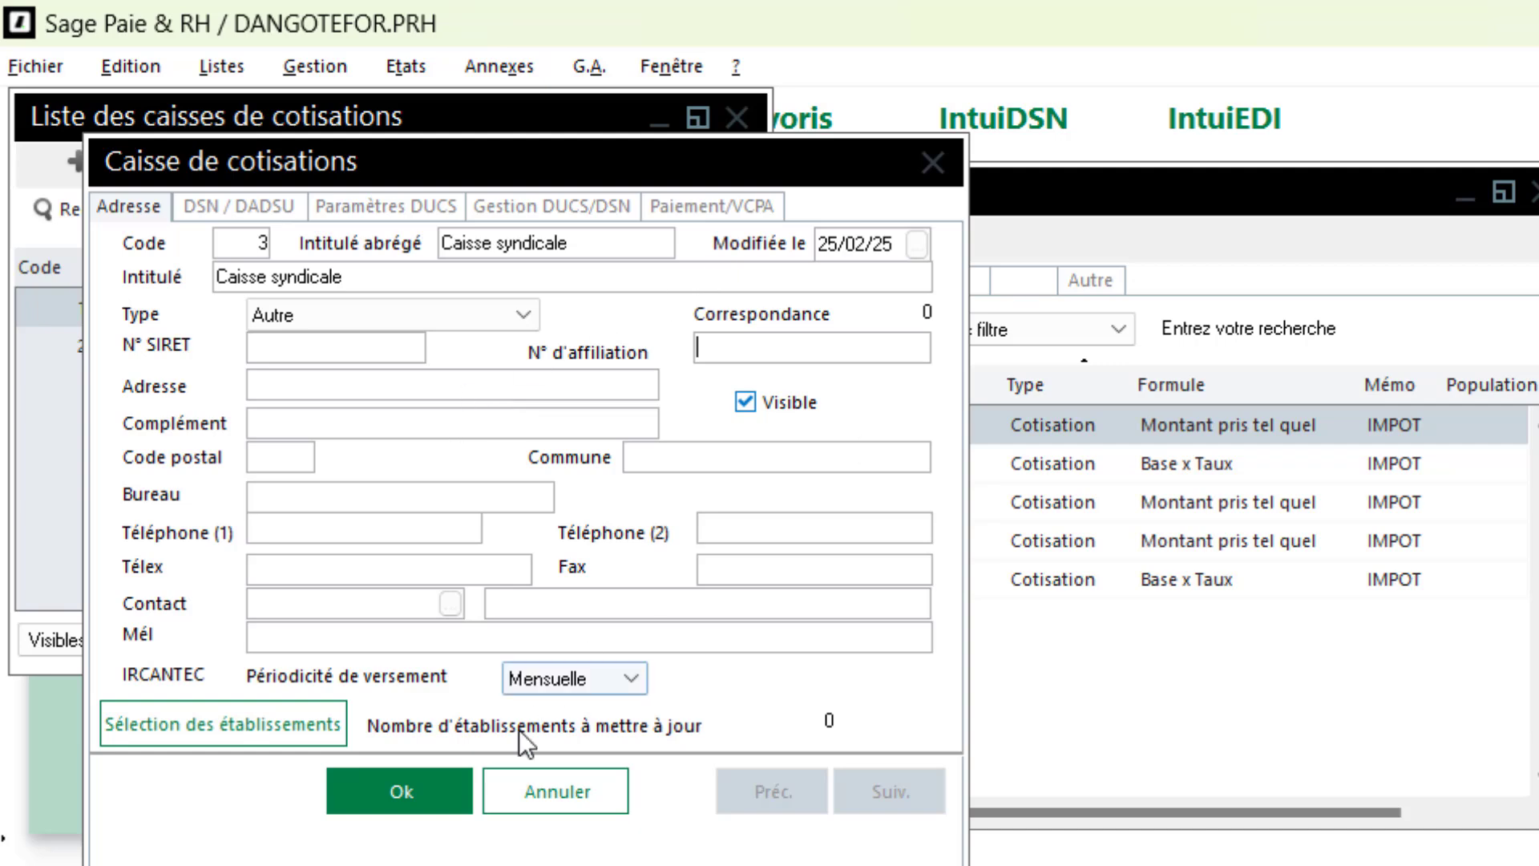
left_click(443, 811)
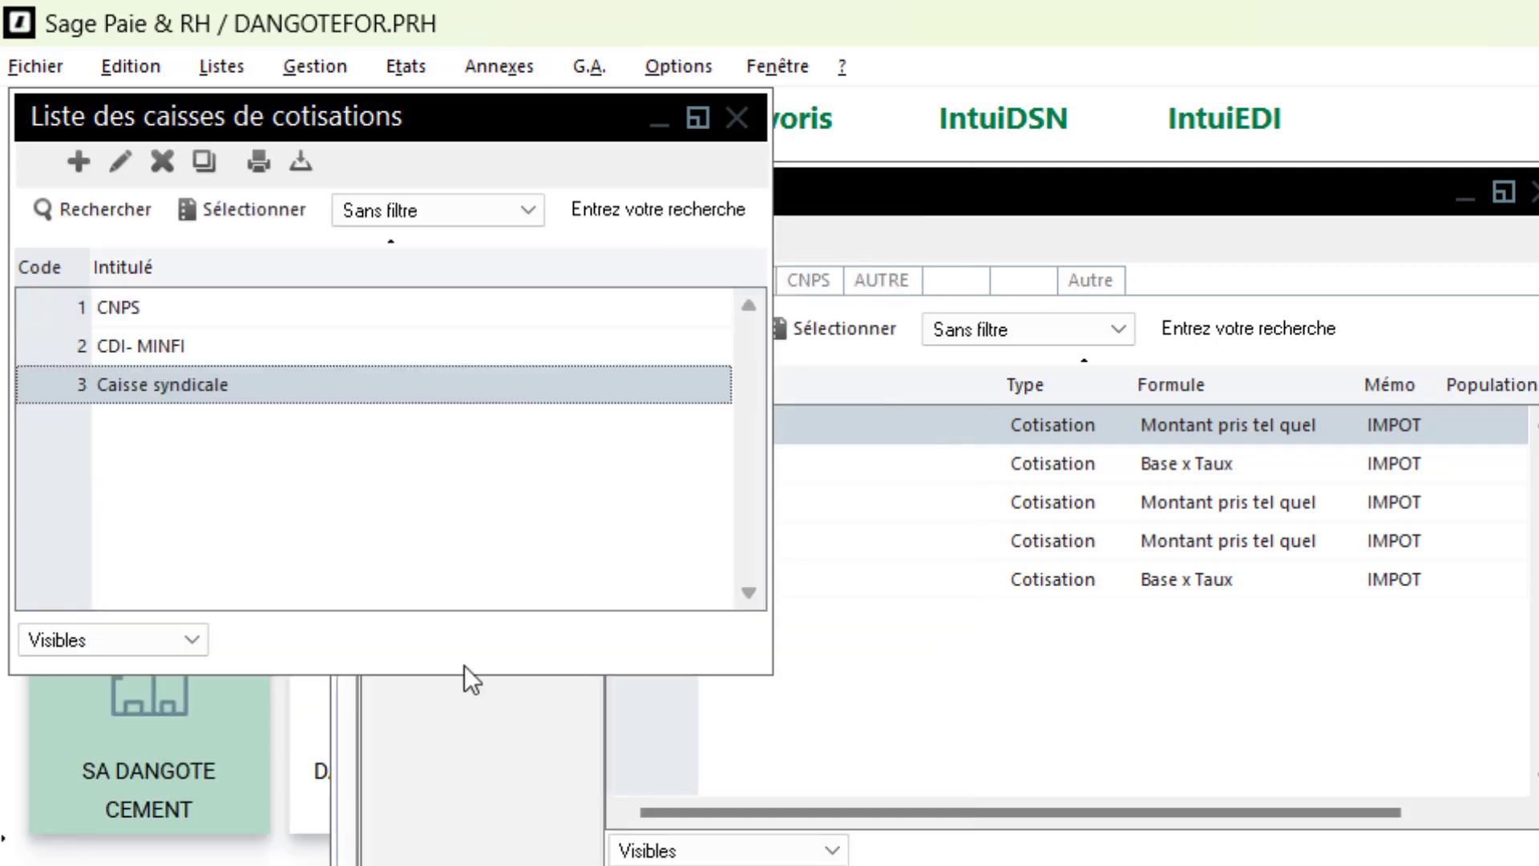
left_click(744, 117)
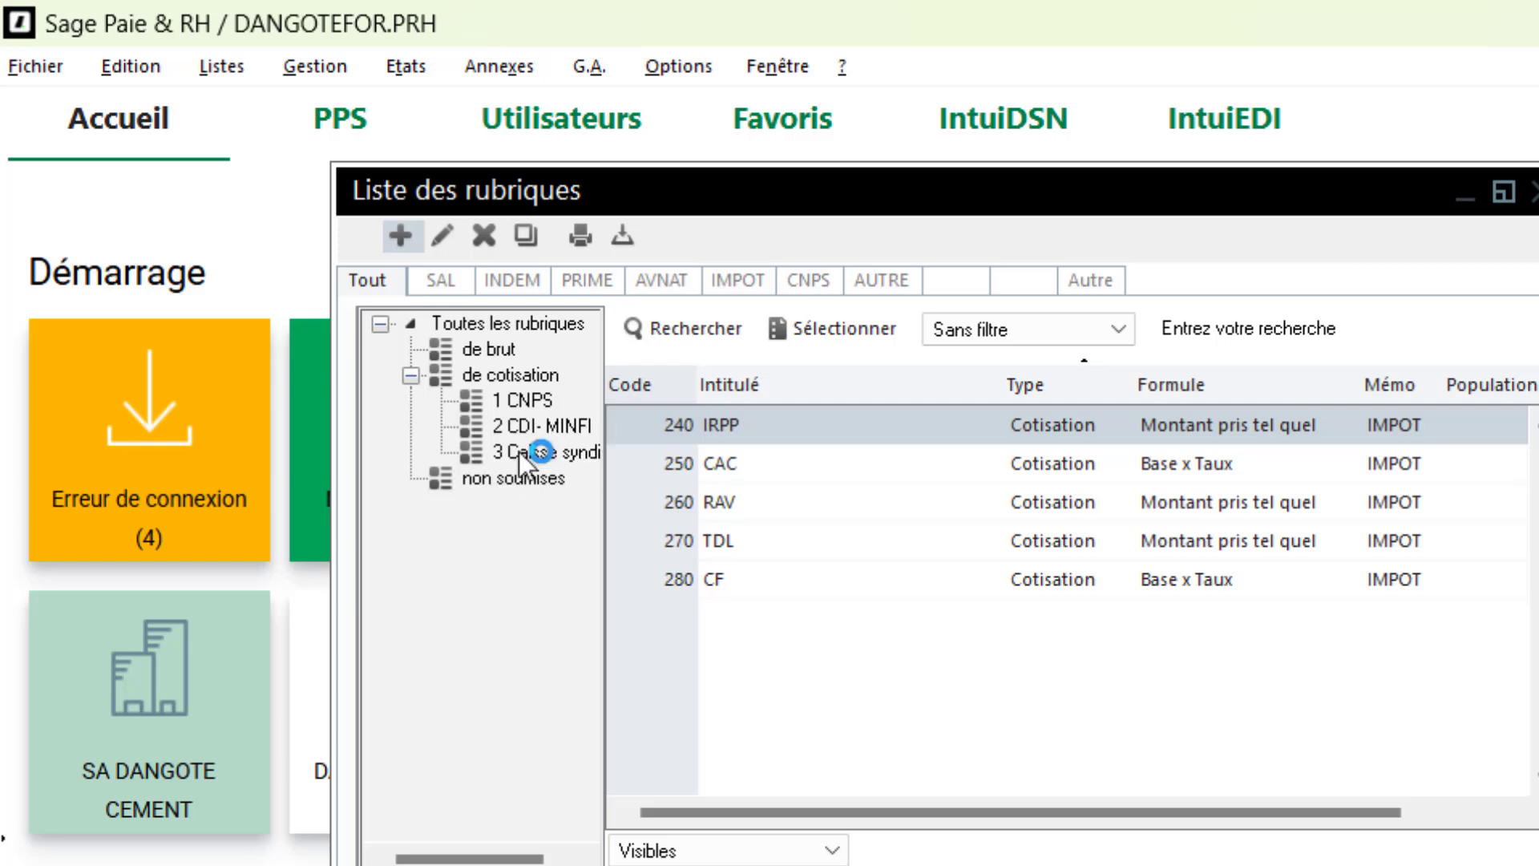
left_click(905, 491)
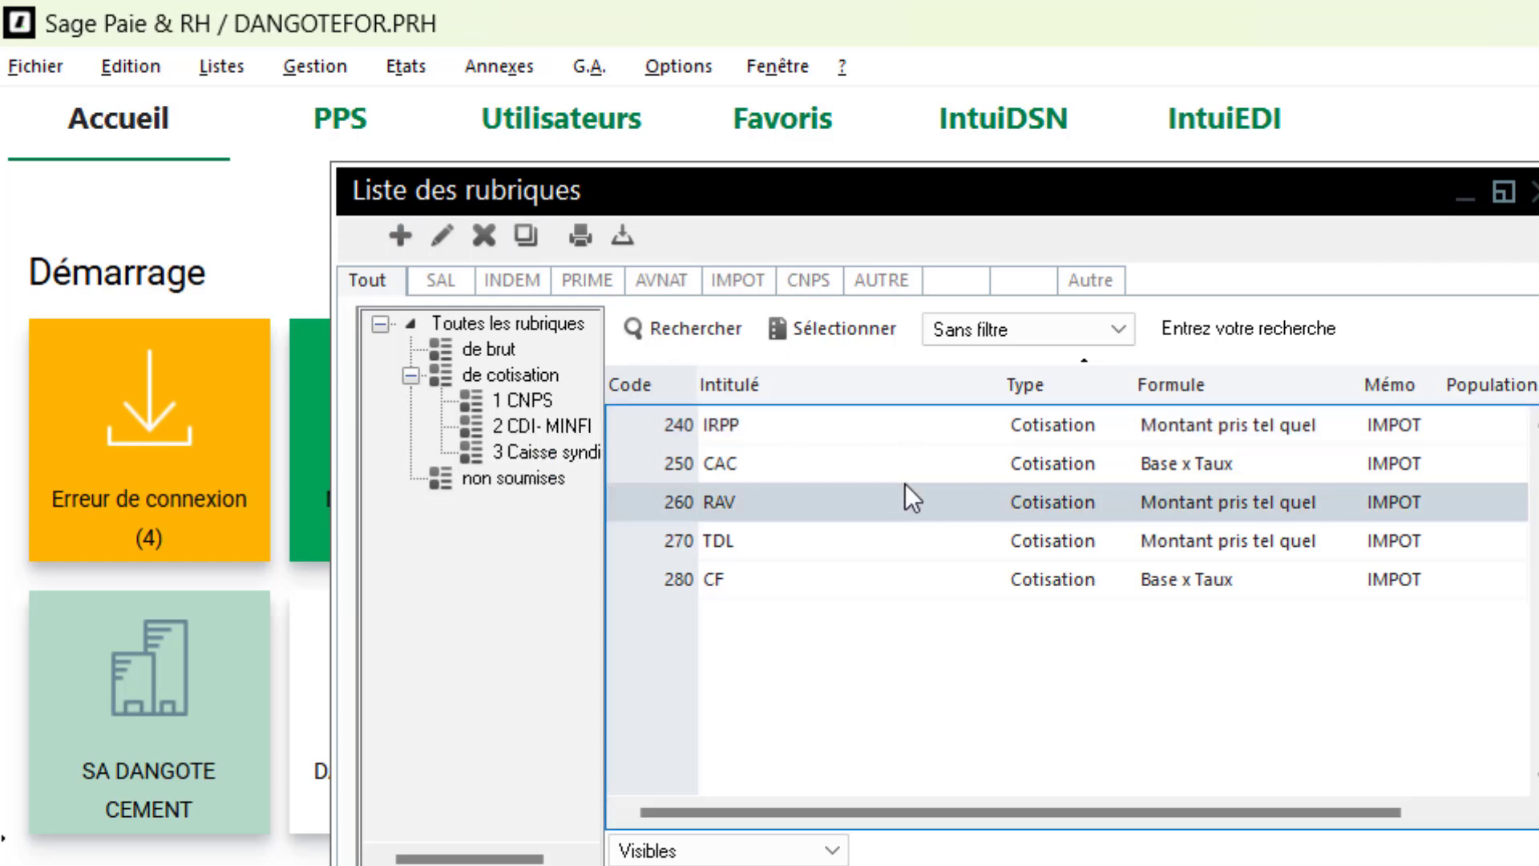
left_click(401, 238)
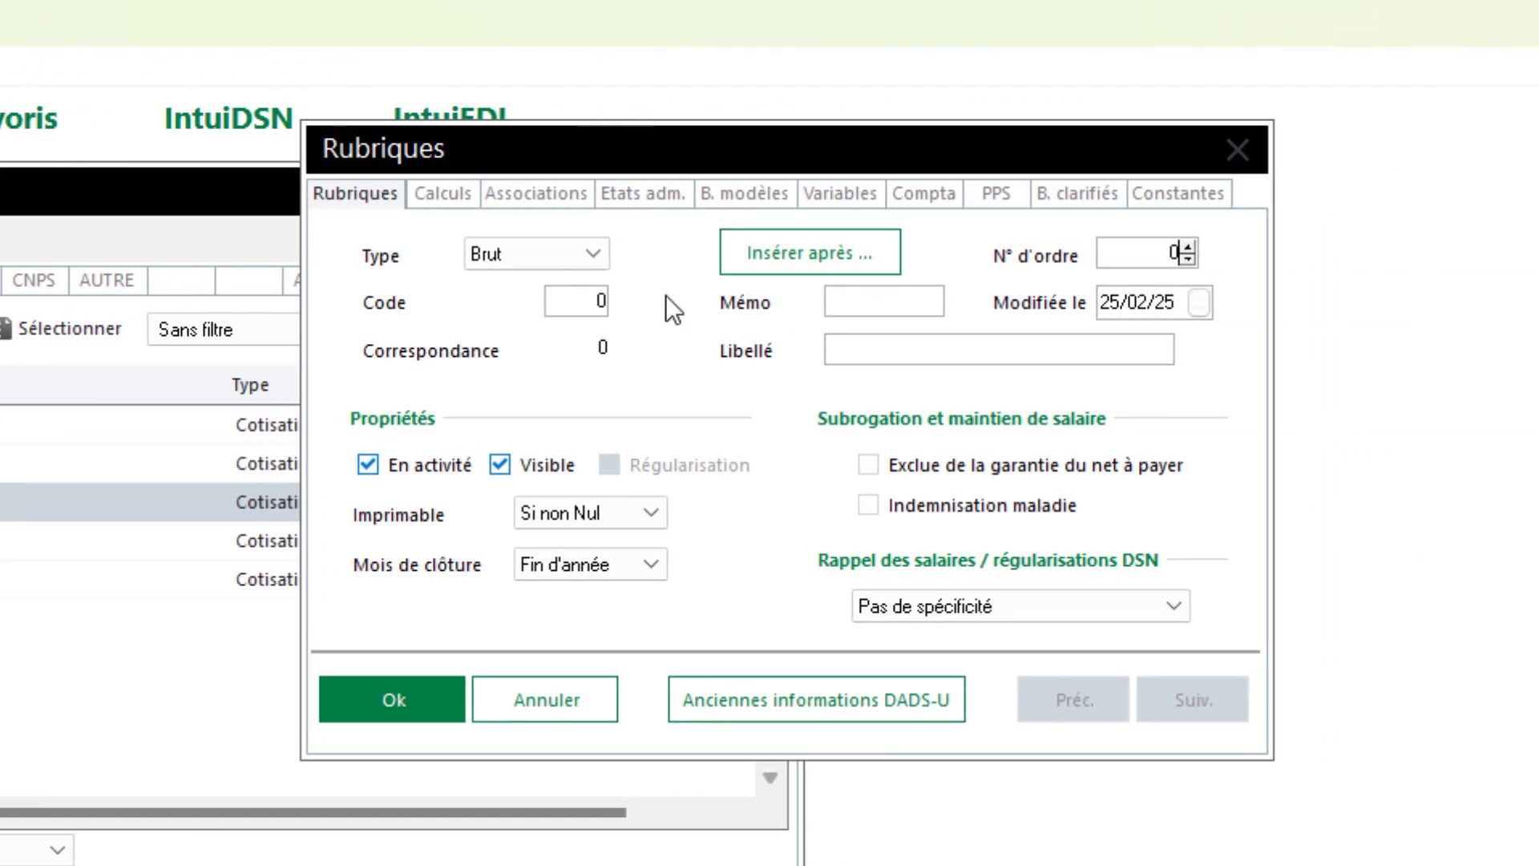
left_click(638, 257)
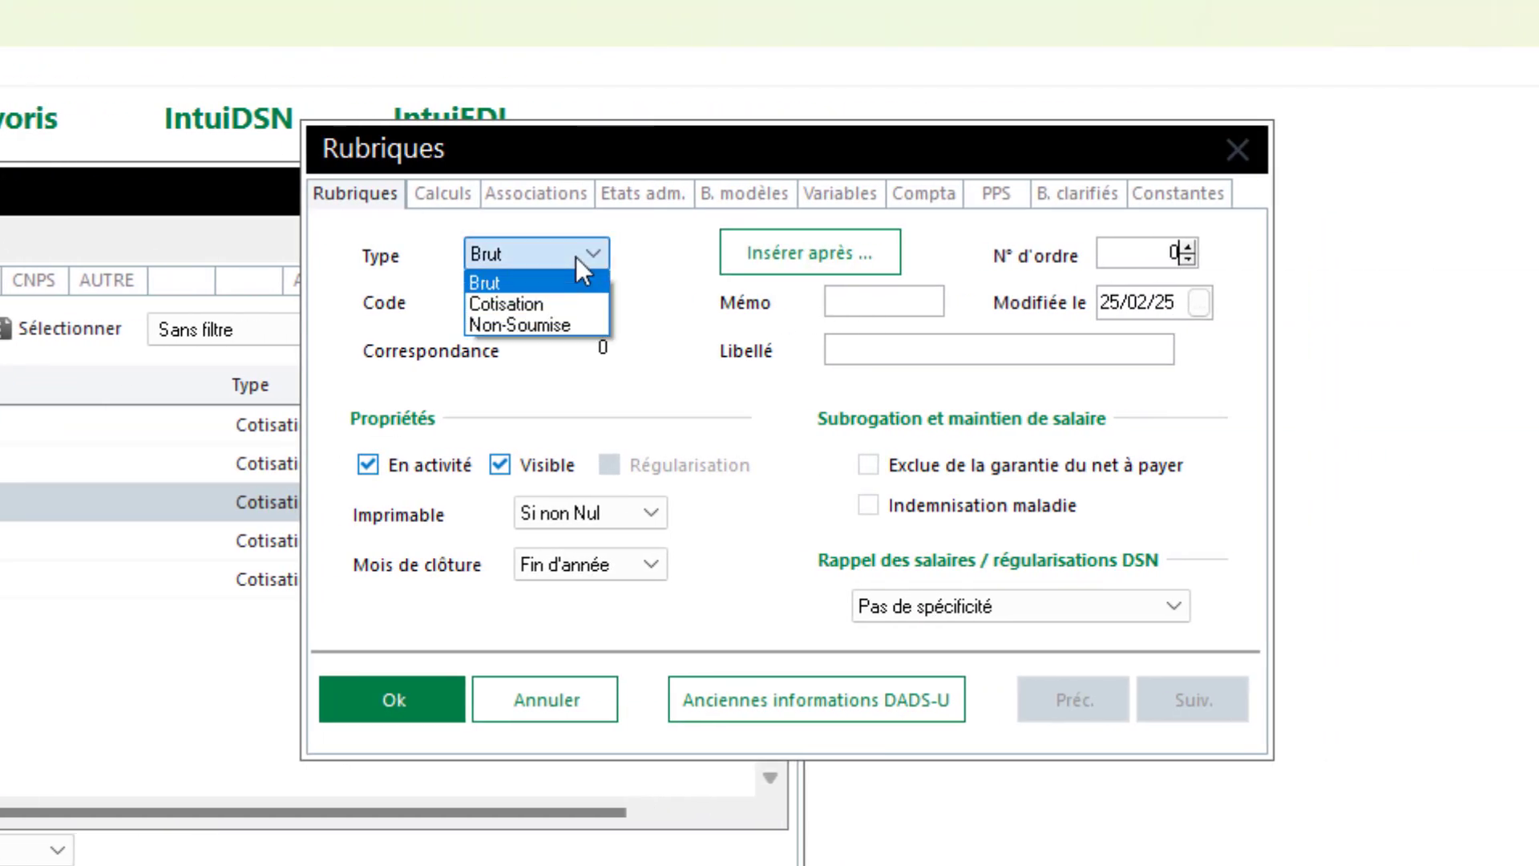
left_click(505, 310)
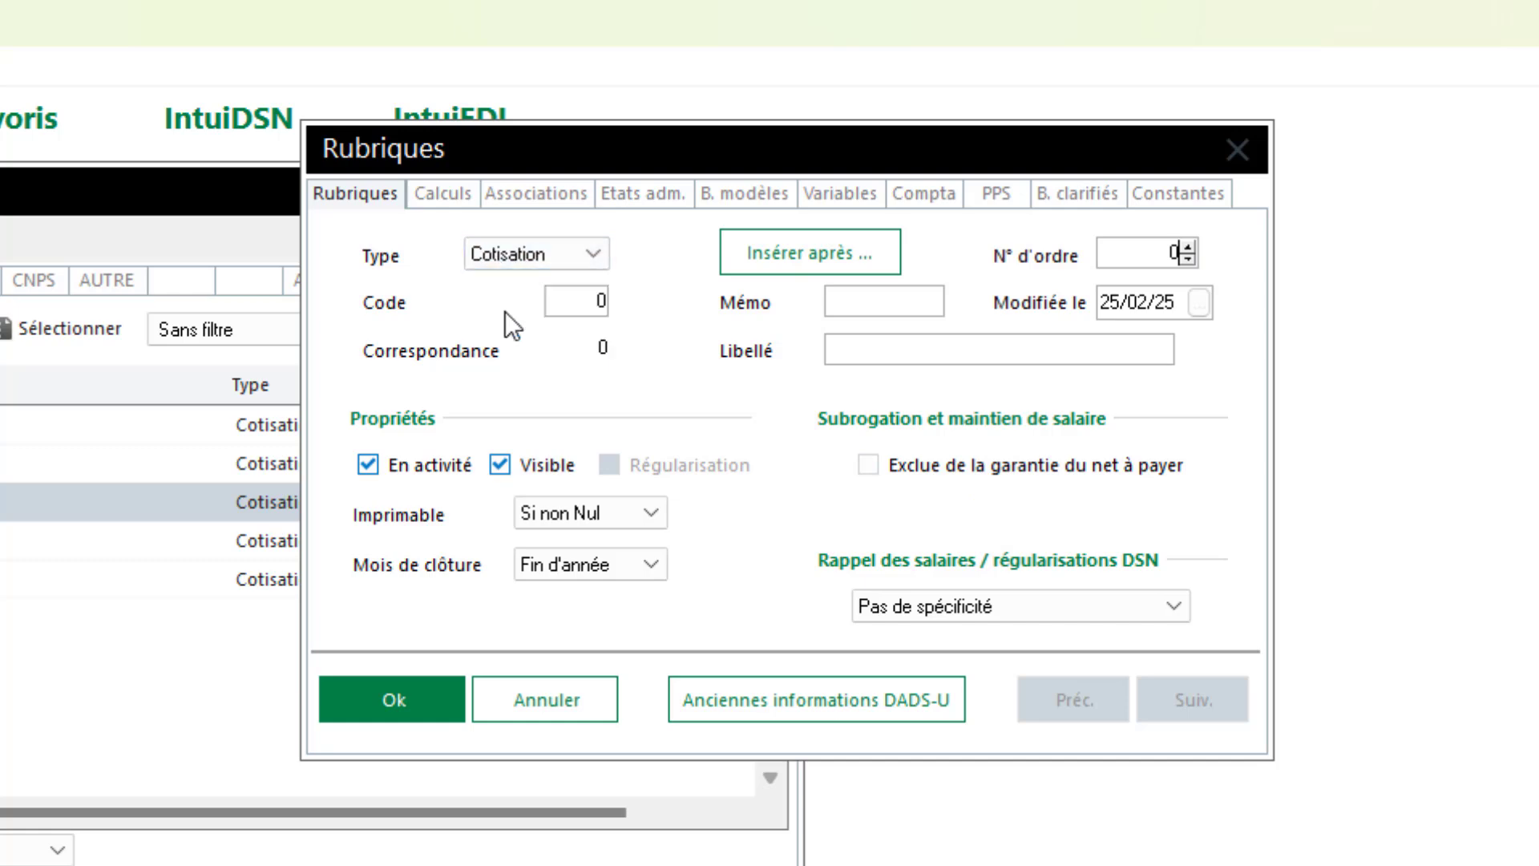
left_click(799, 241)
left_click(952, 708)
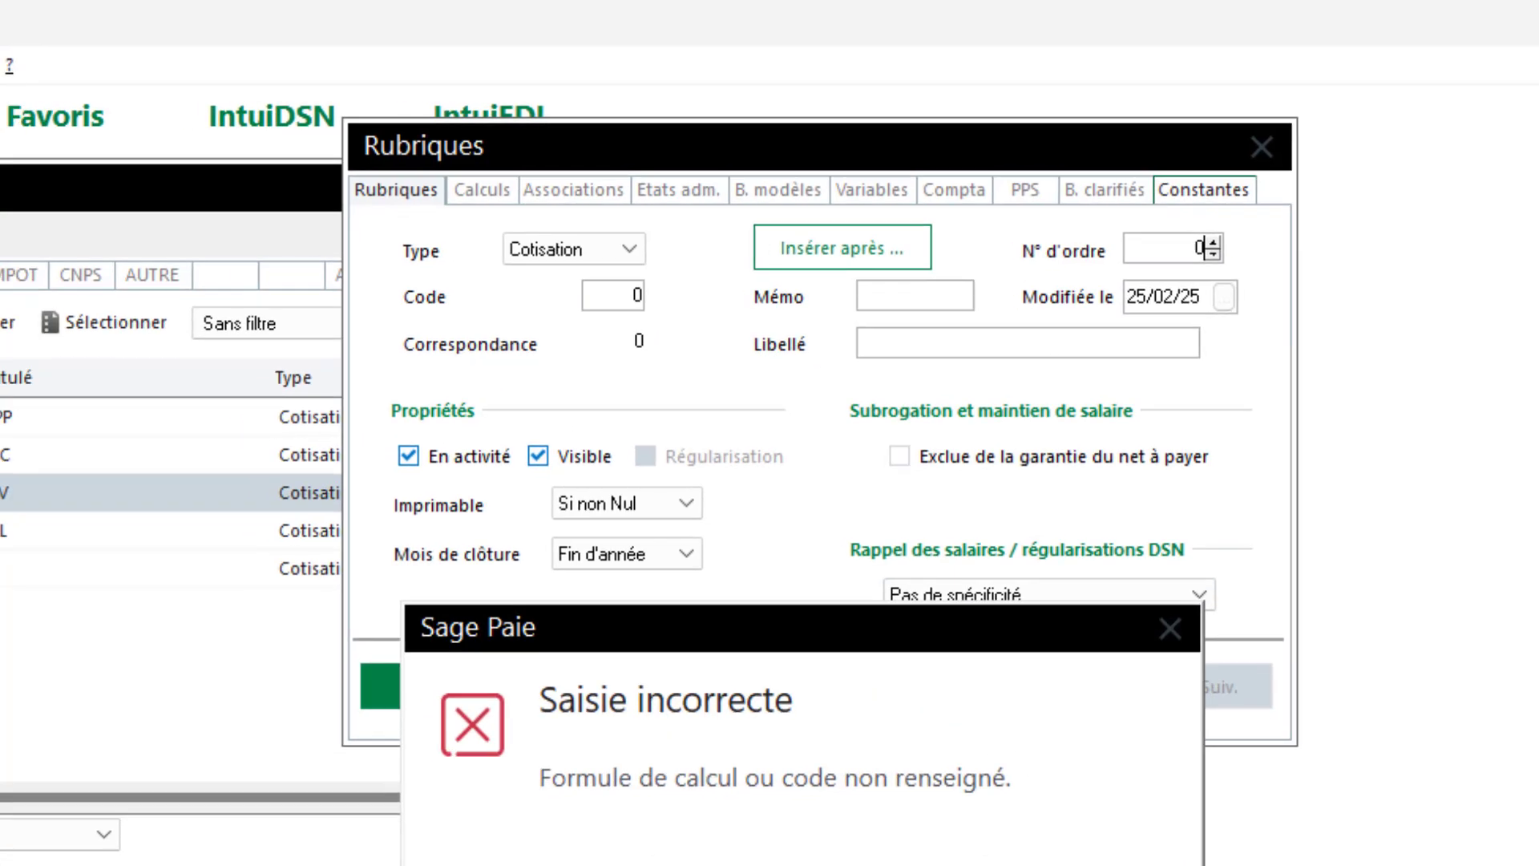
left_click(1328, 780)
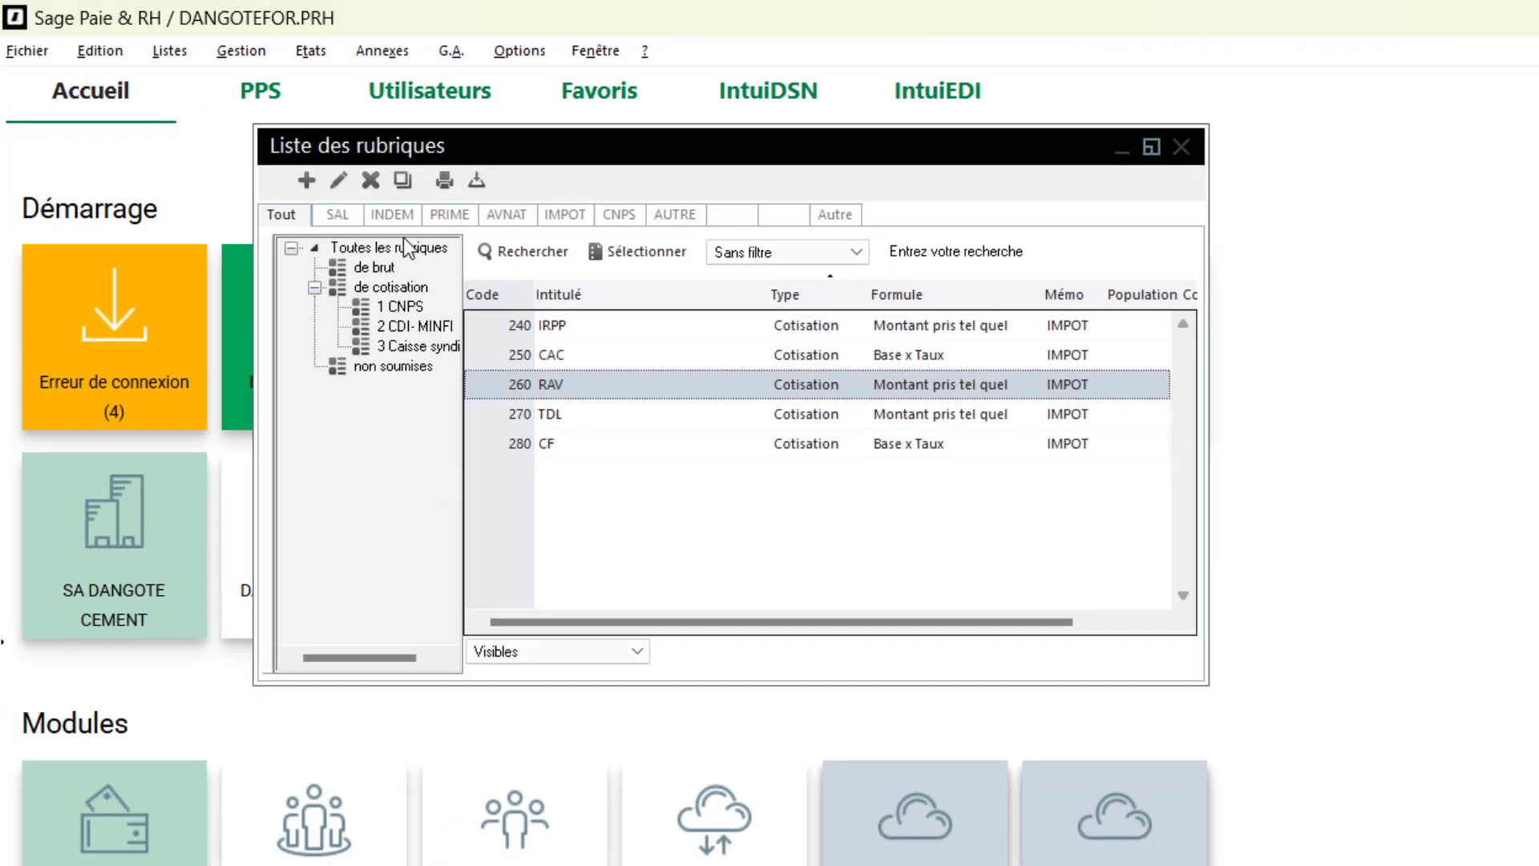
List all pay items and select the P.V.I.D contribution with code 340 to check the highest code in use
left_click(402, 248)
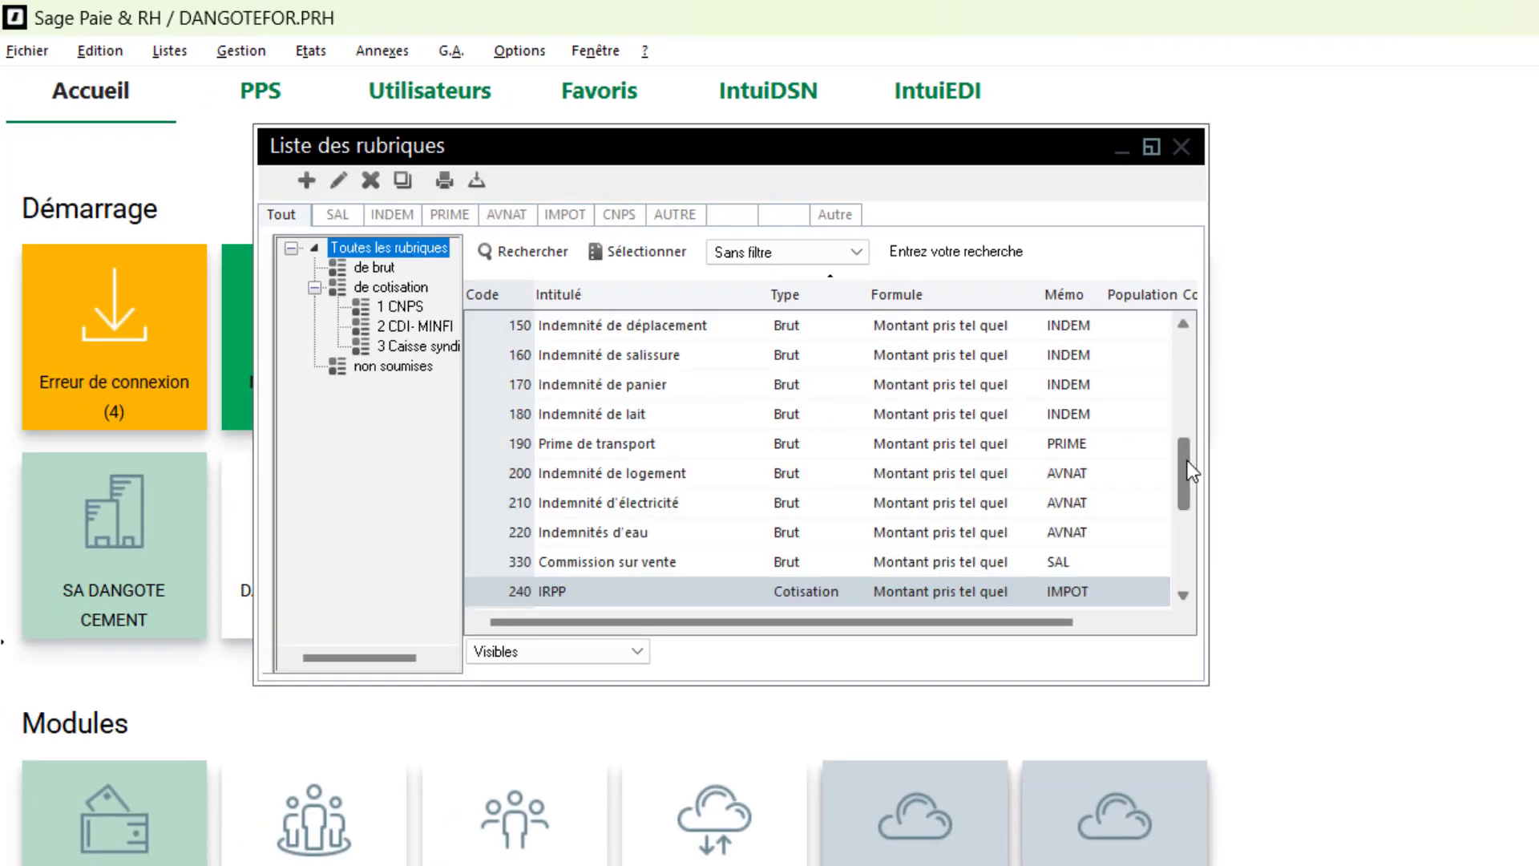
left_click_drag(1190, 471, 1188, 588)
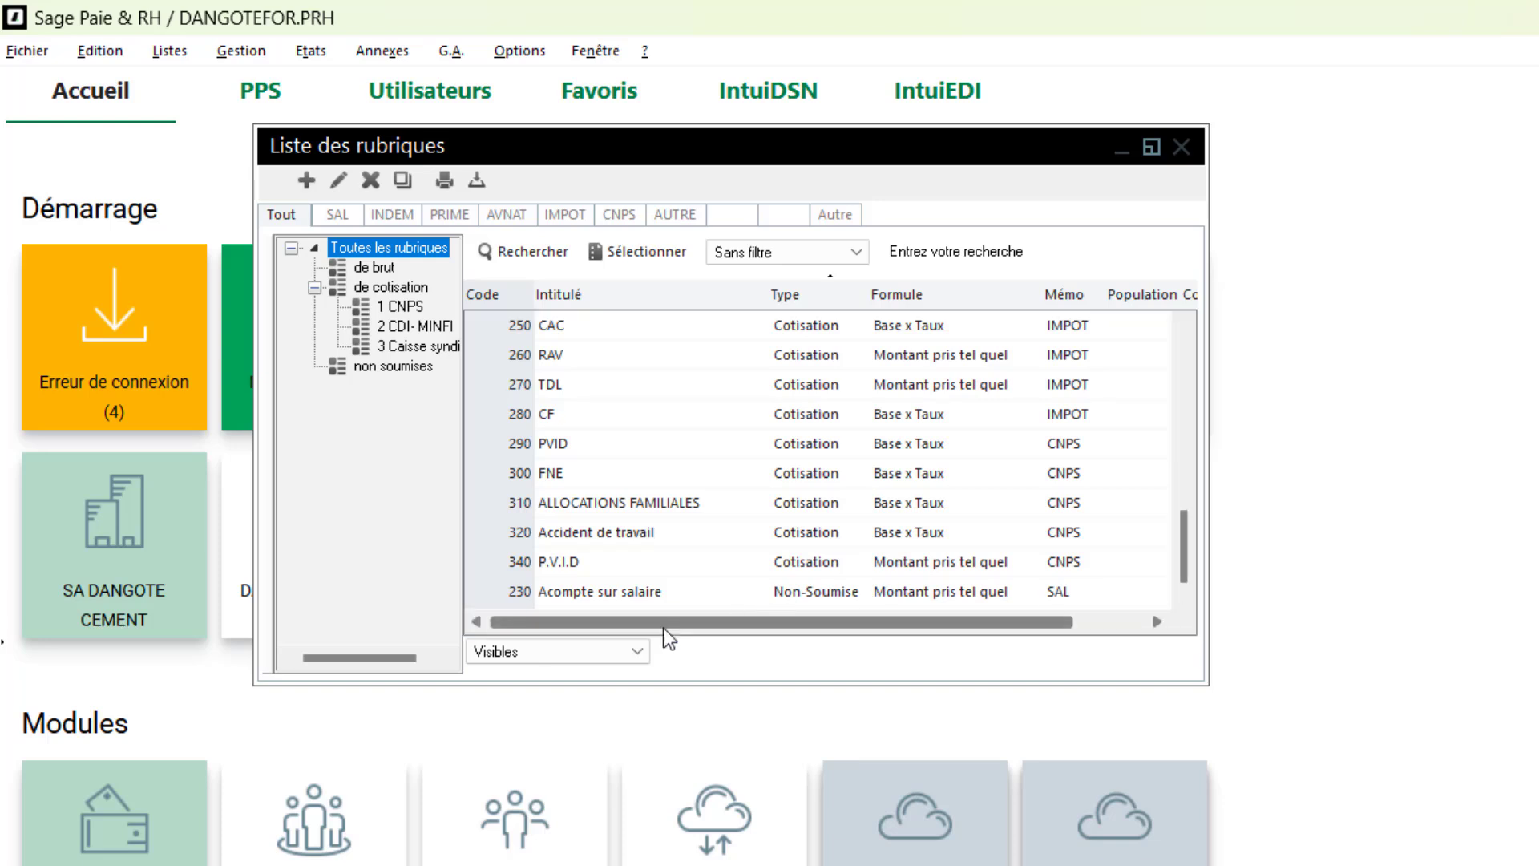
left_click(502, 562)
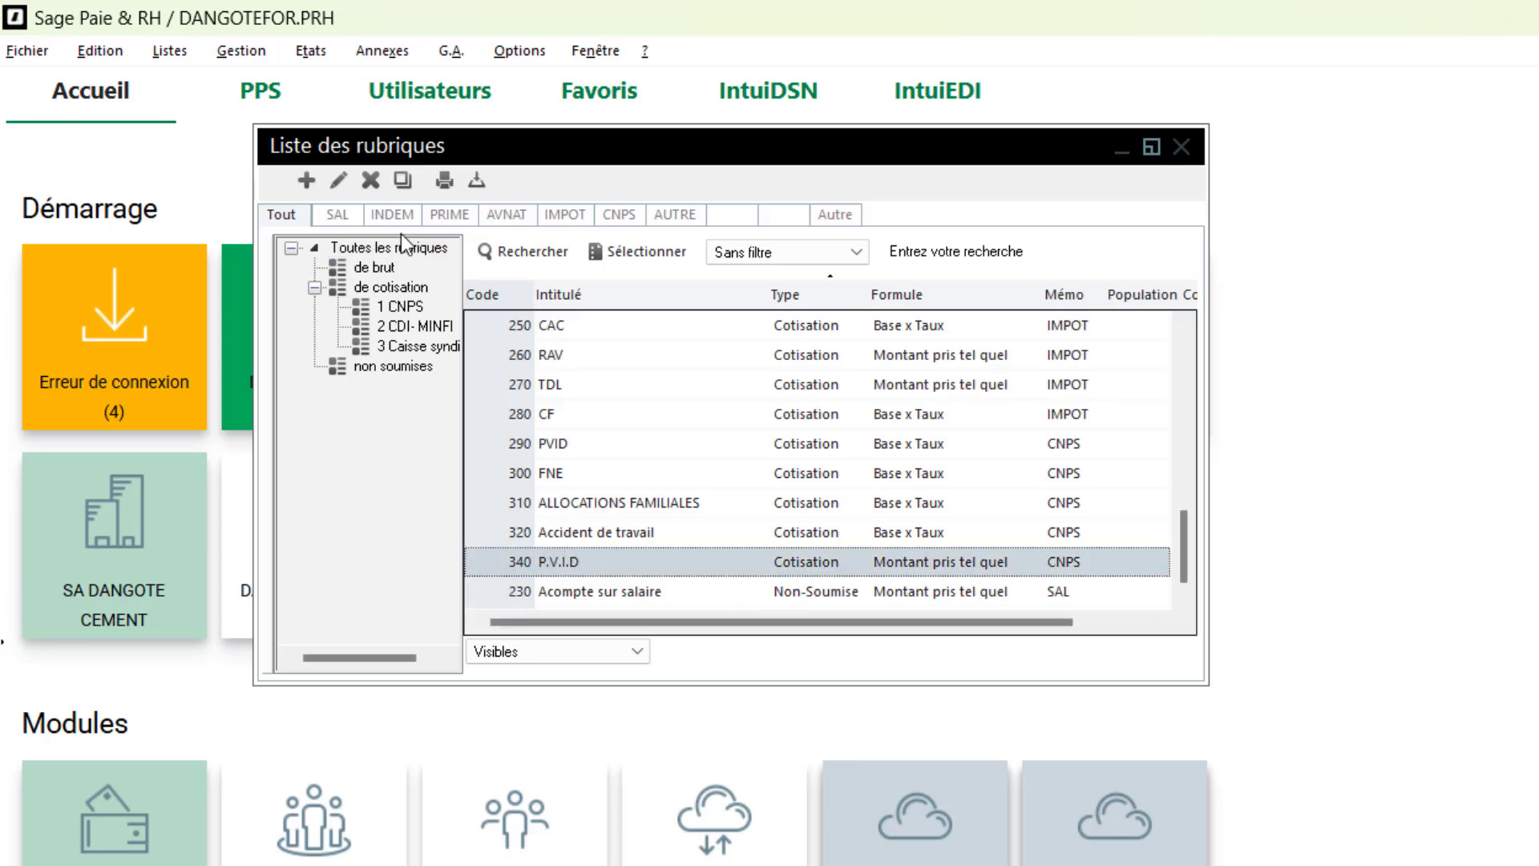
Create a new pay item of type Cotisation with code 350, after trying code 340
left_click(313, 188)
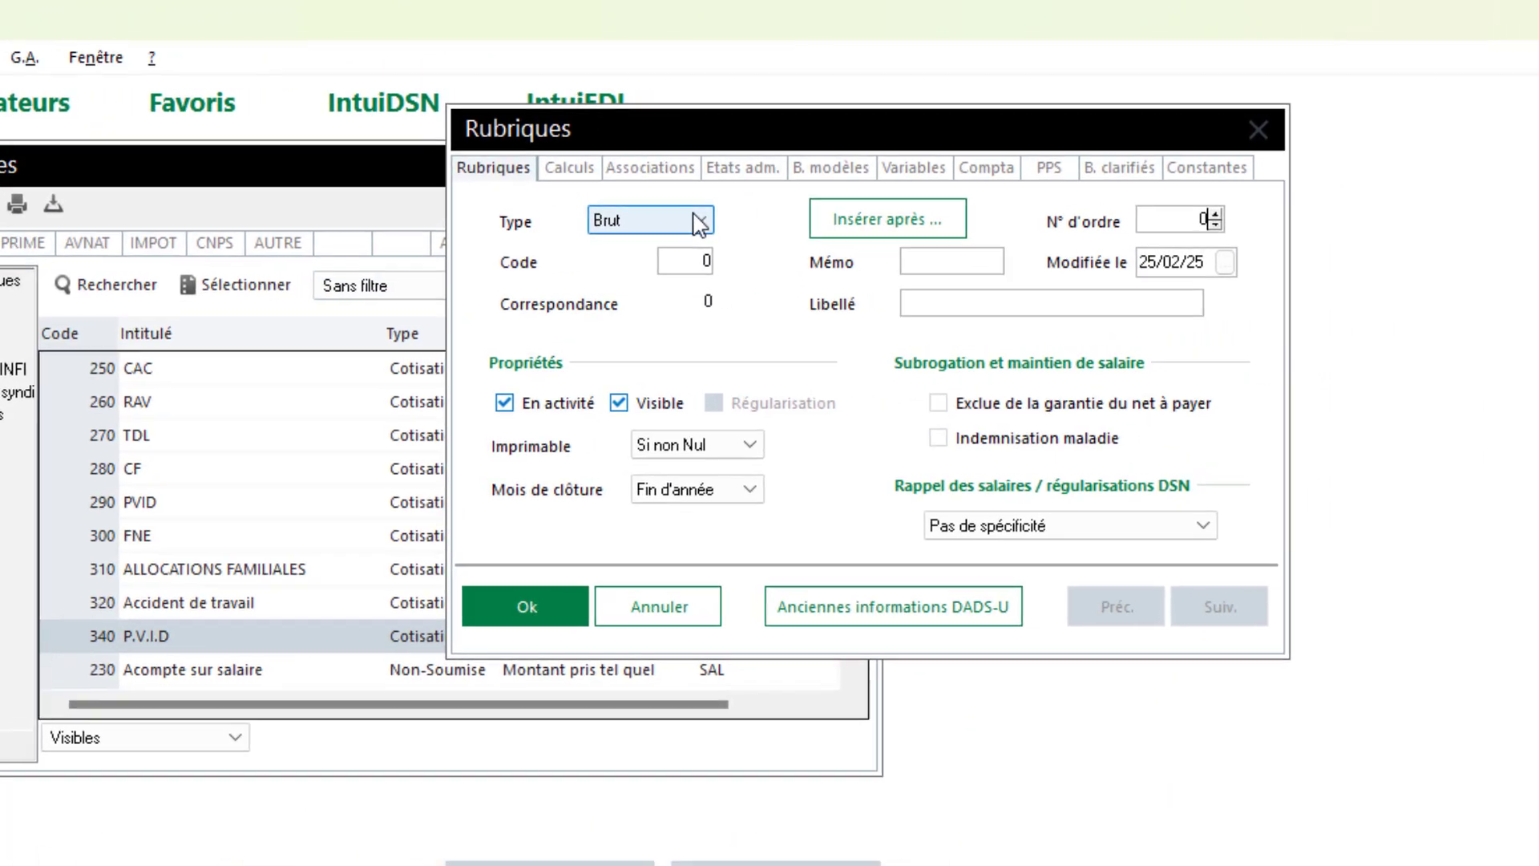
left_click(699, 221)
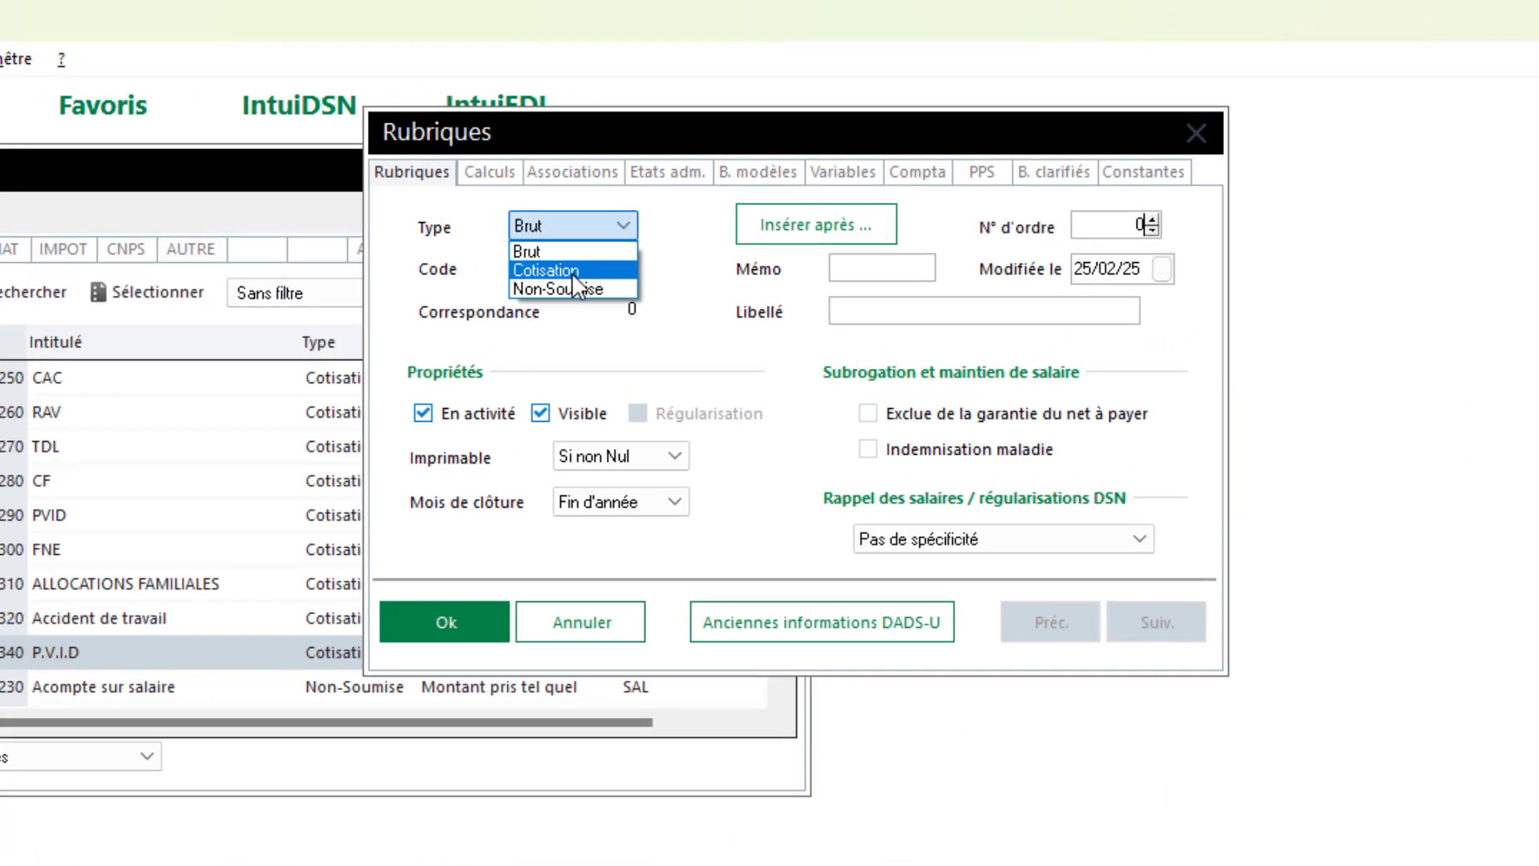
left_click(647, 266)
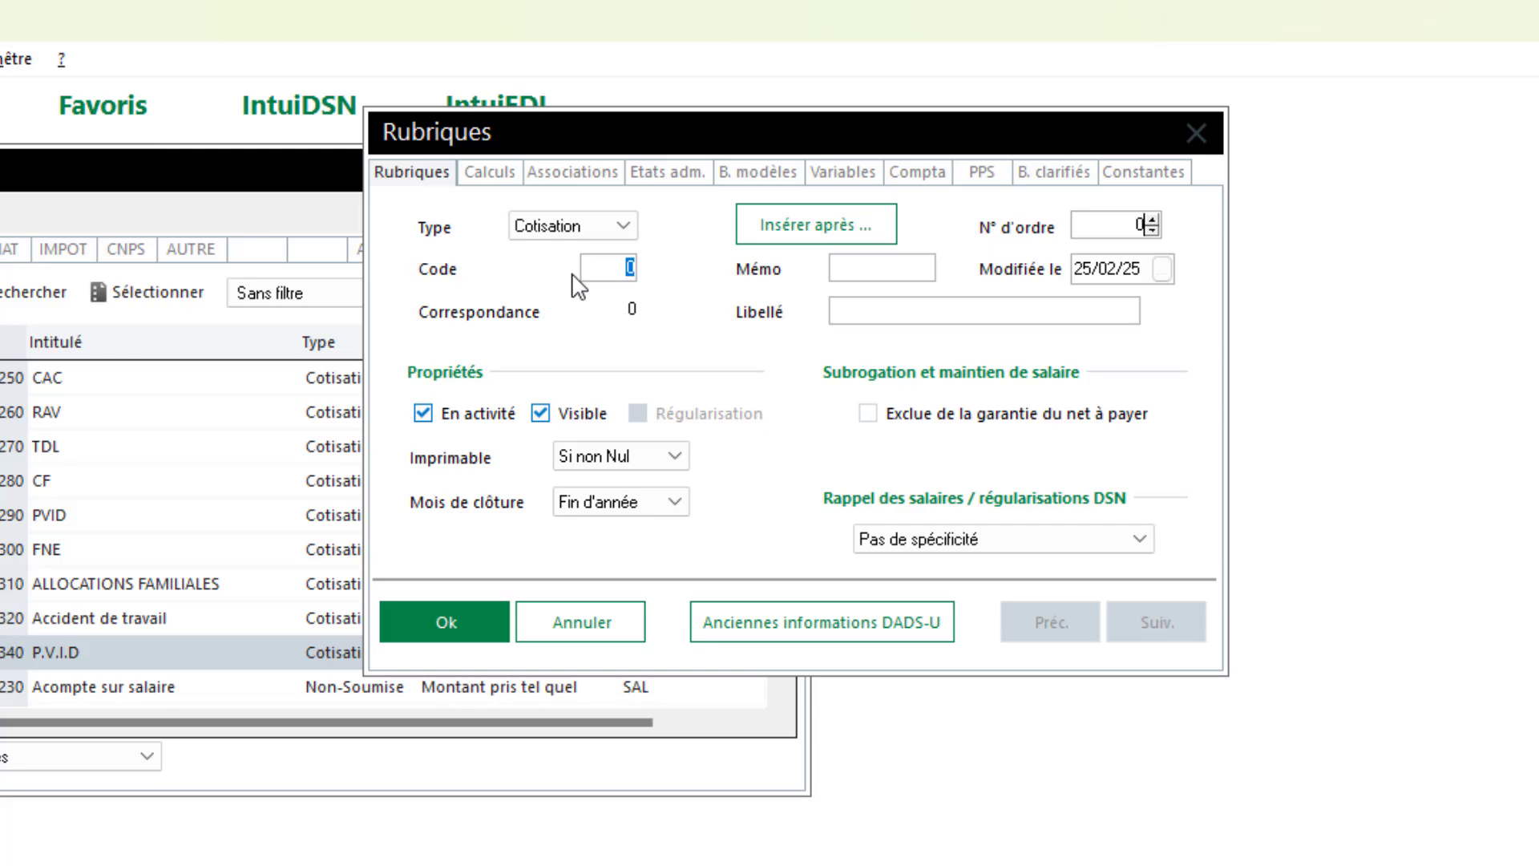
type("340")
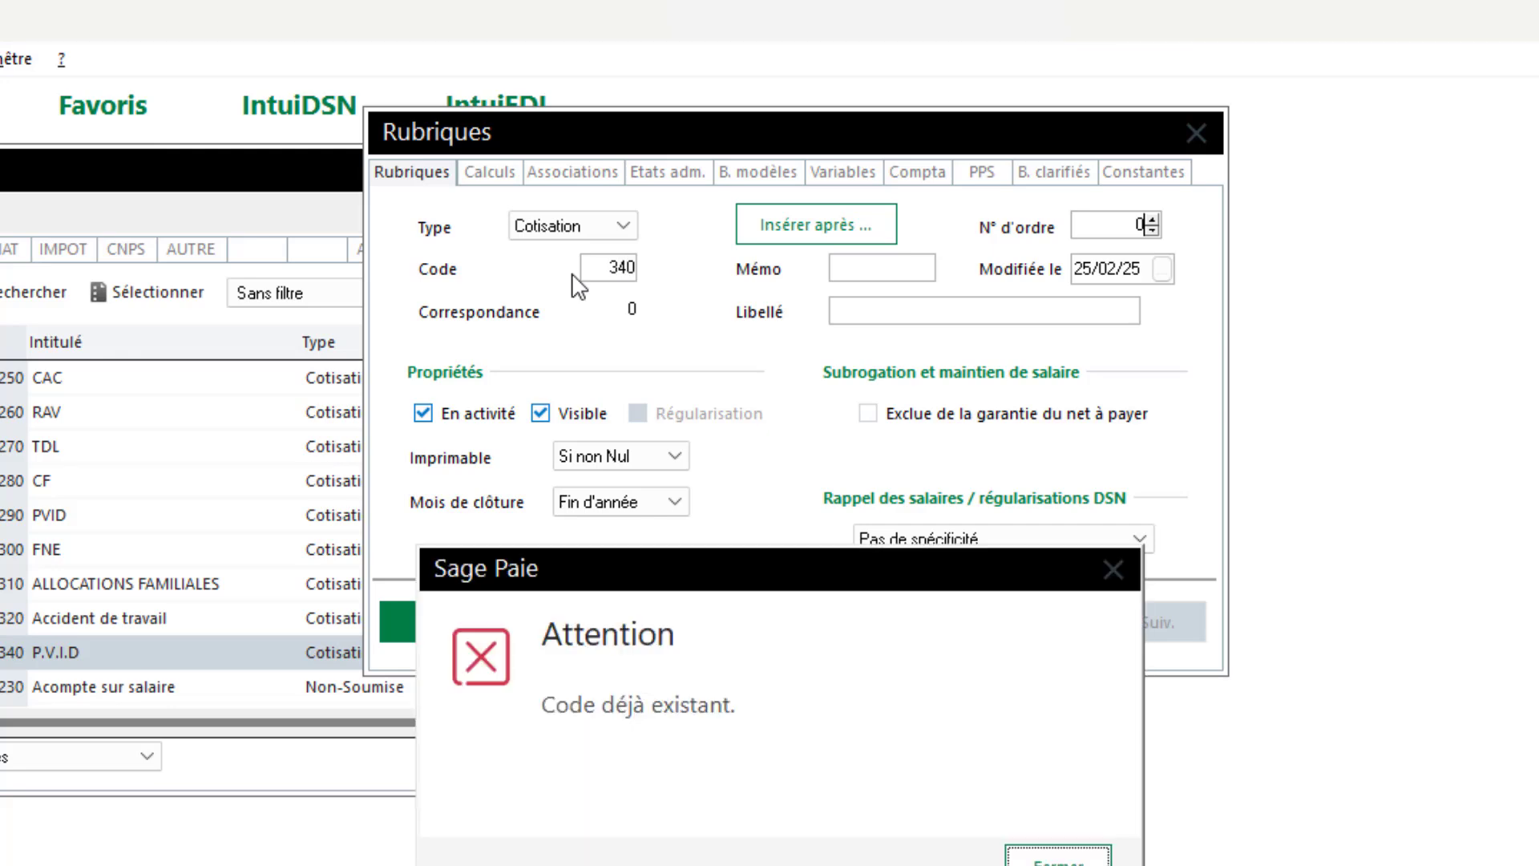
left_click(1070, 858)
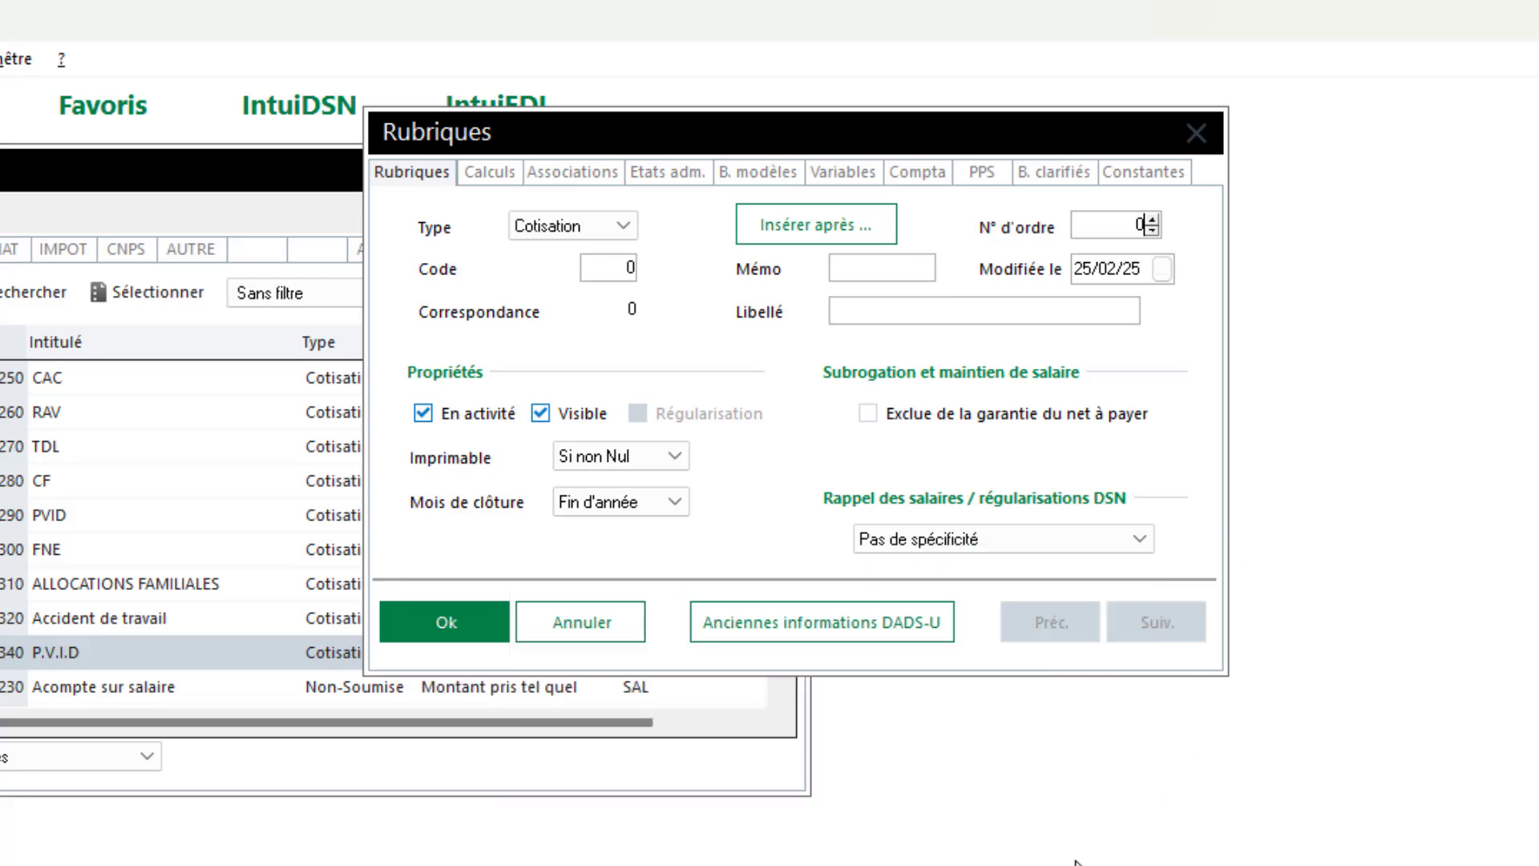
type("350")
key("Tab")
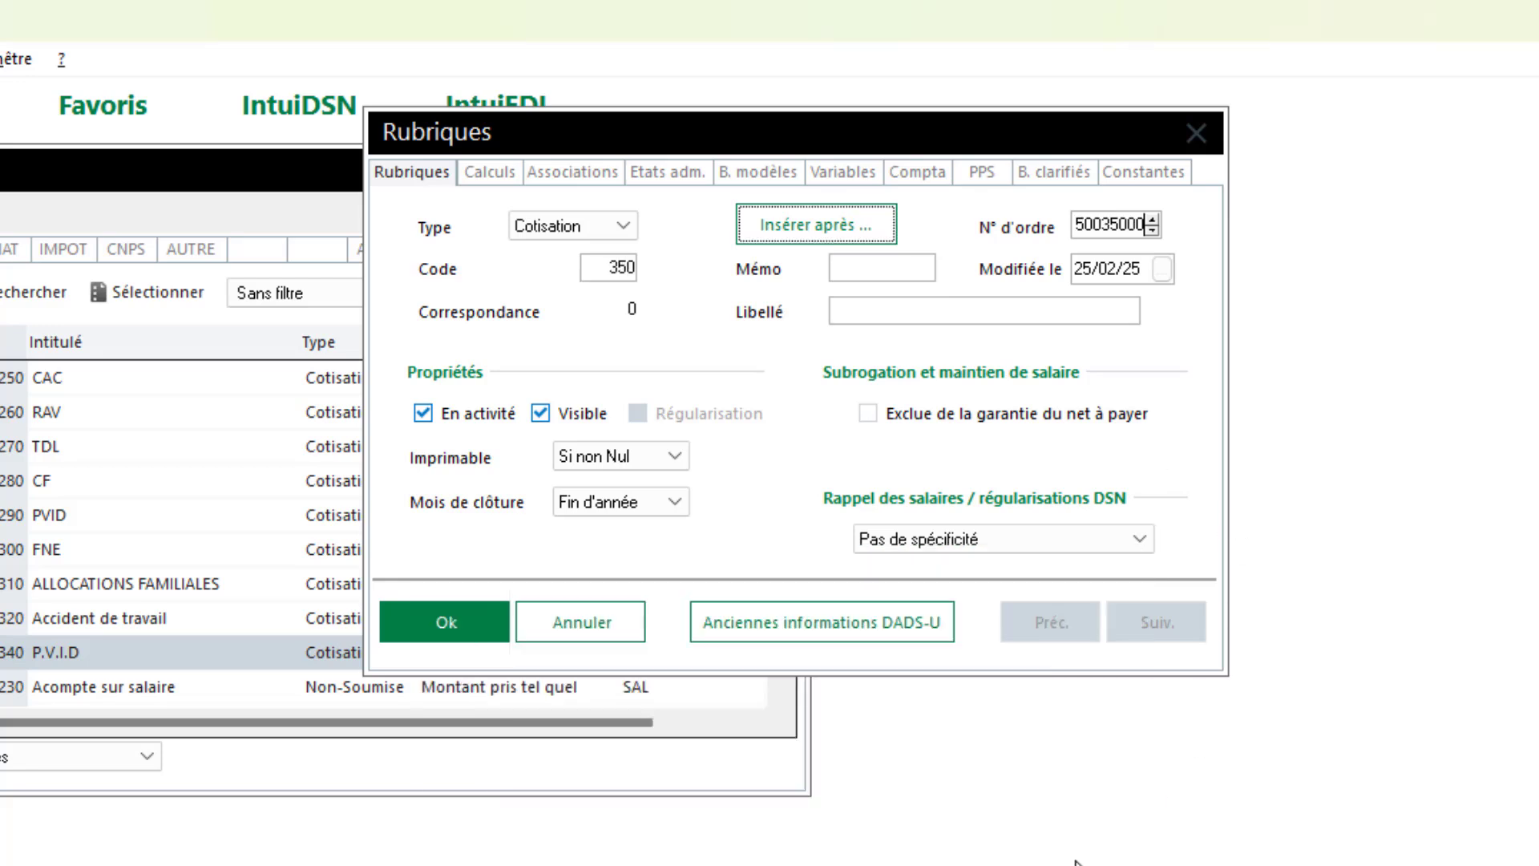
Give the new contribution item the memo code SYNDI and the label "Caisse syndicale"
key("Tab")
key("Tab")
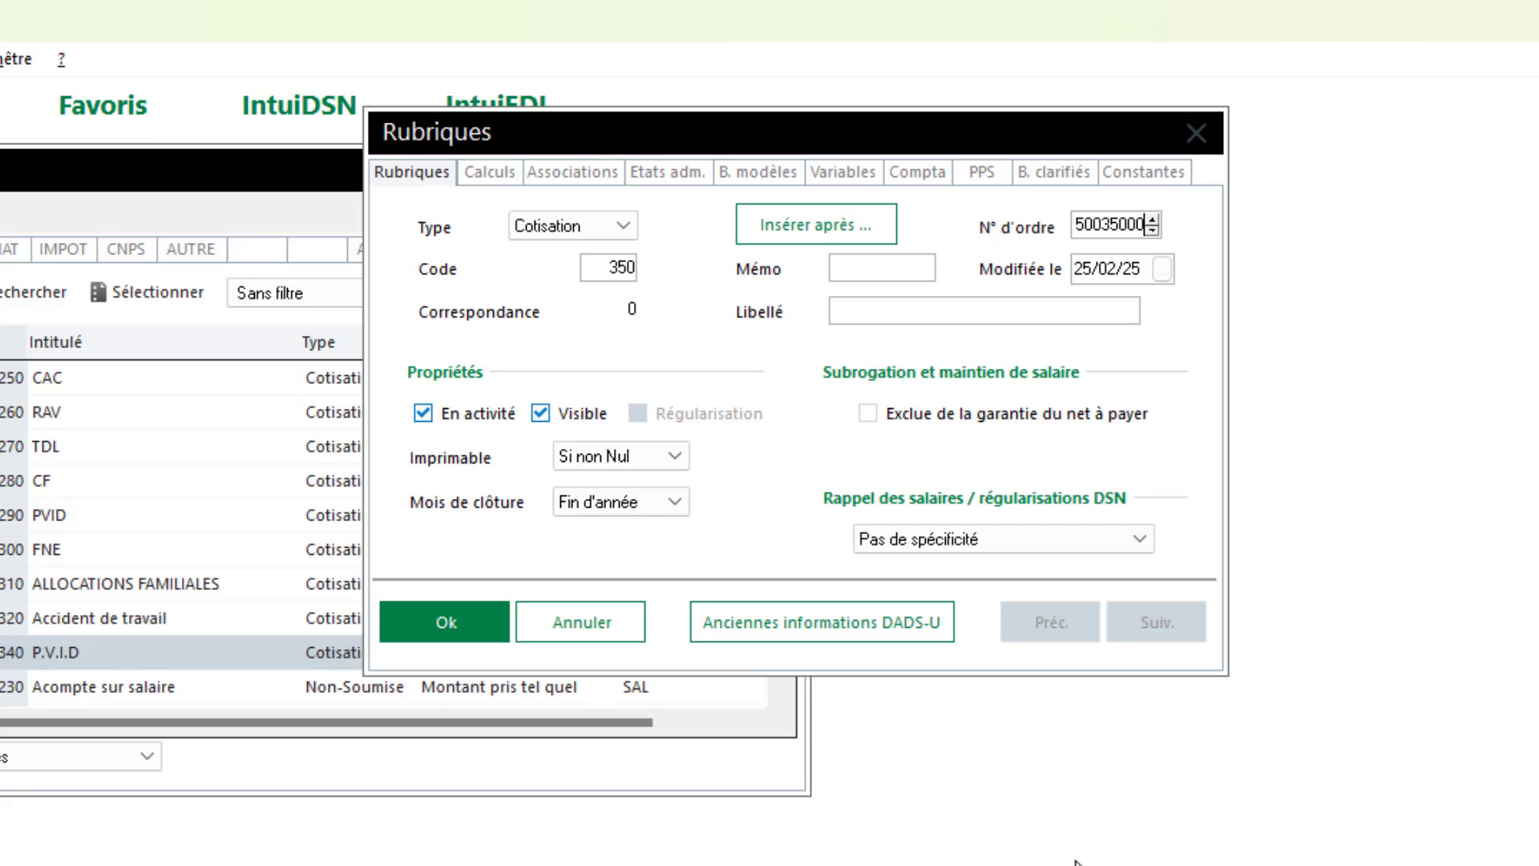
type("syndi")
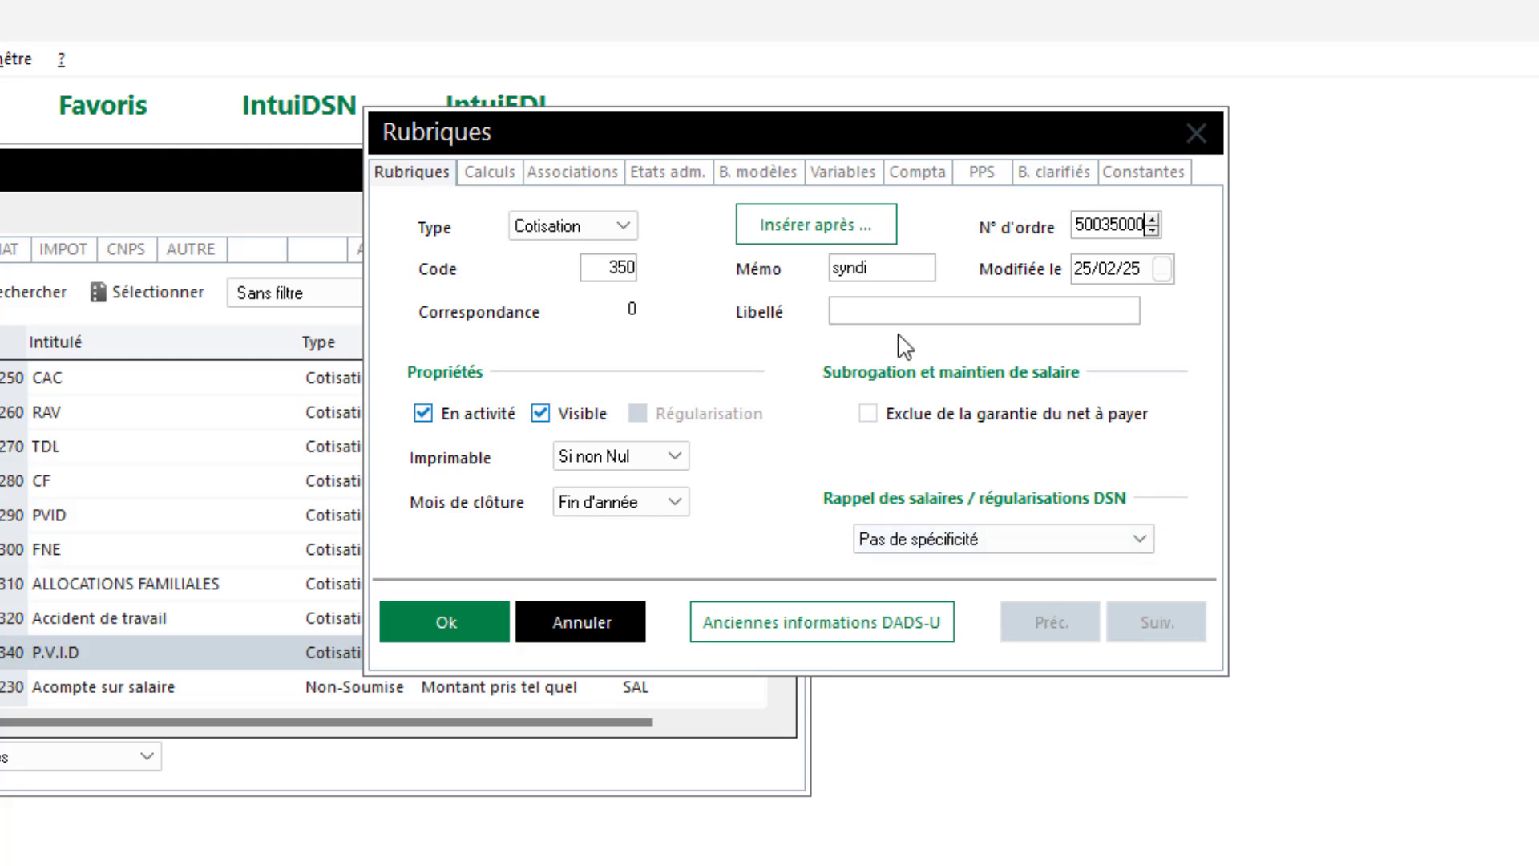
left_click(919, 312)
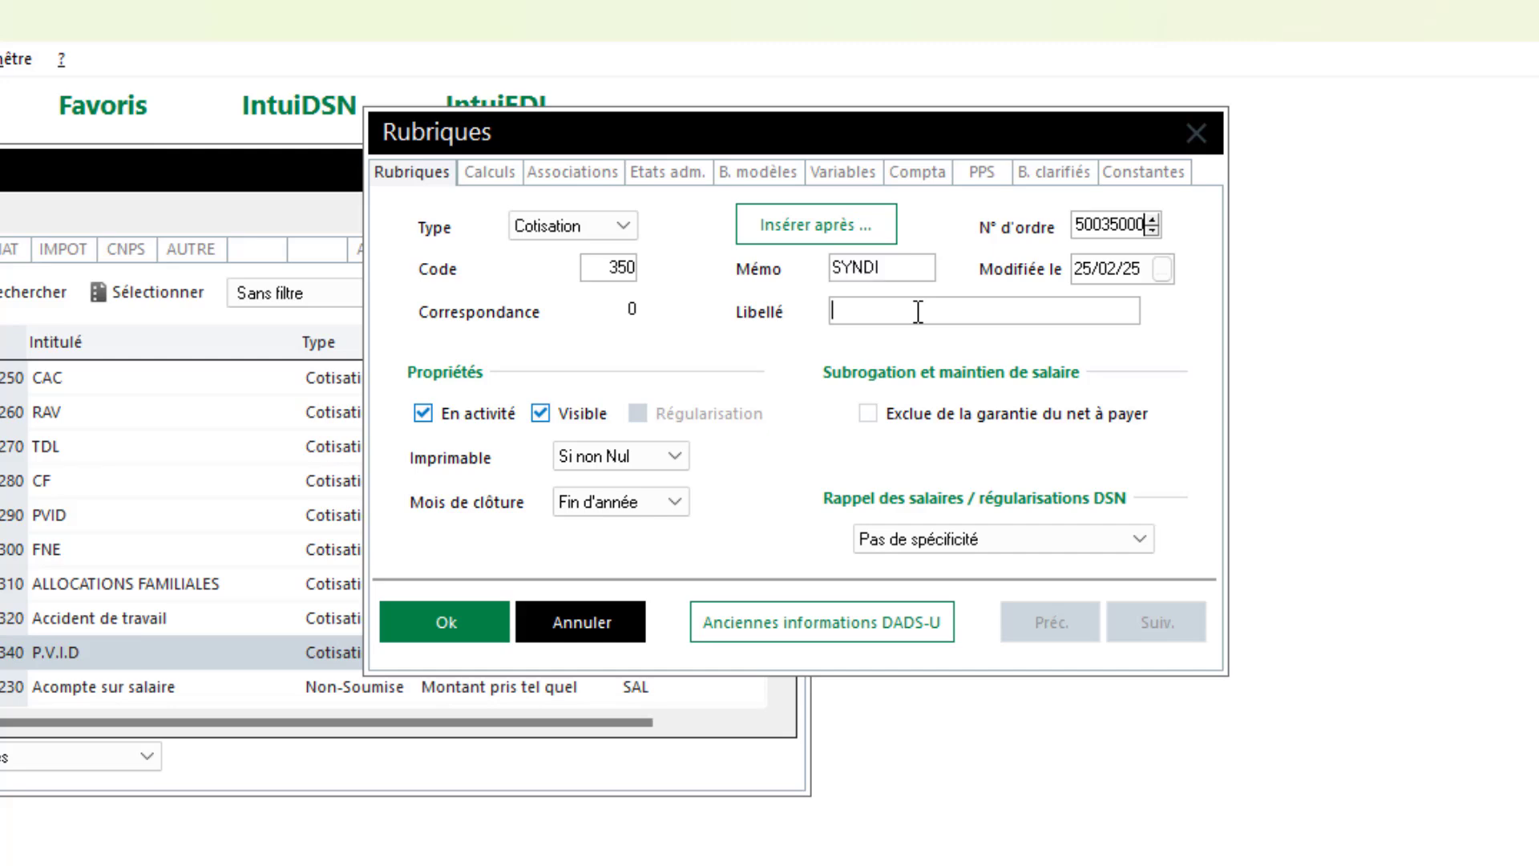
type("Caisse syndicale")
In the calculation settings of the new item, link it to contribution fund 3, Caisse syndicale
left_click(497, 175)
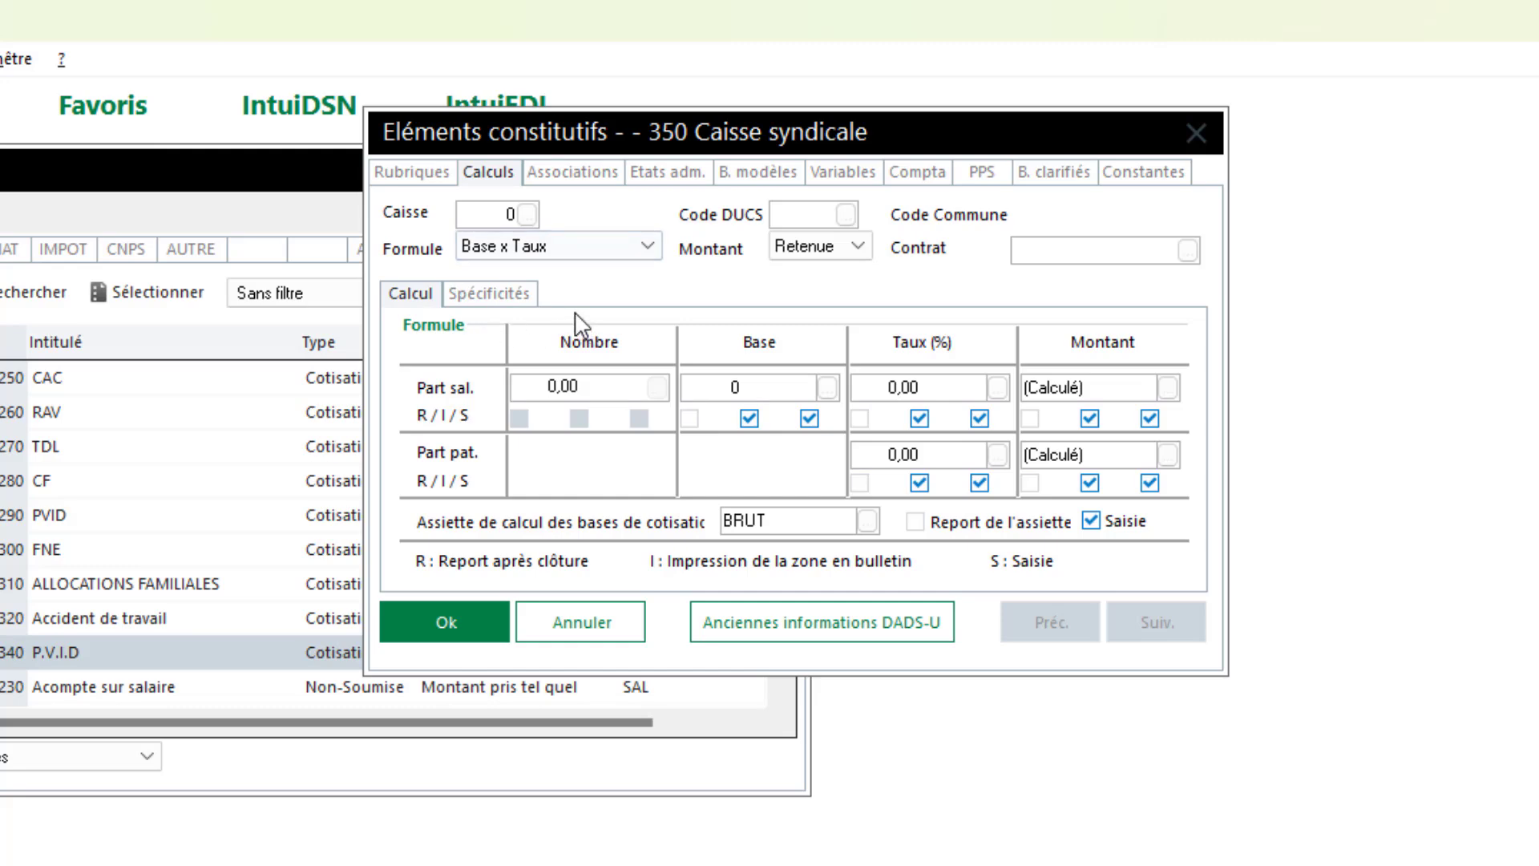
left_click(527, 214)
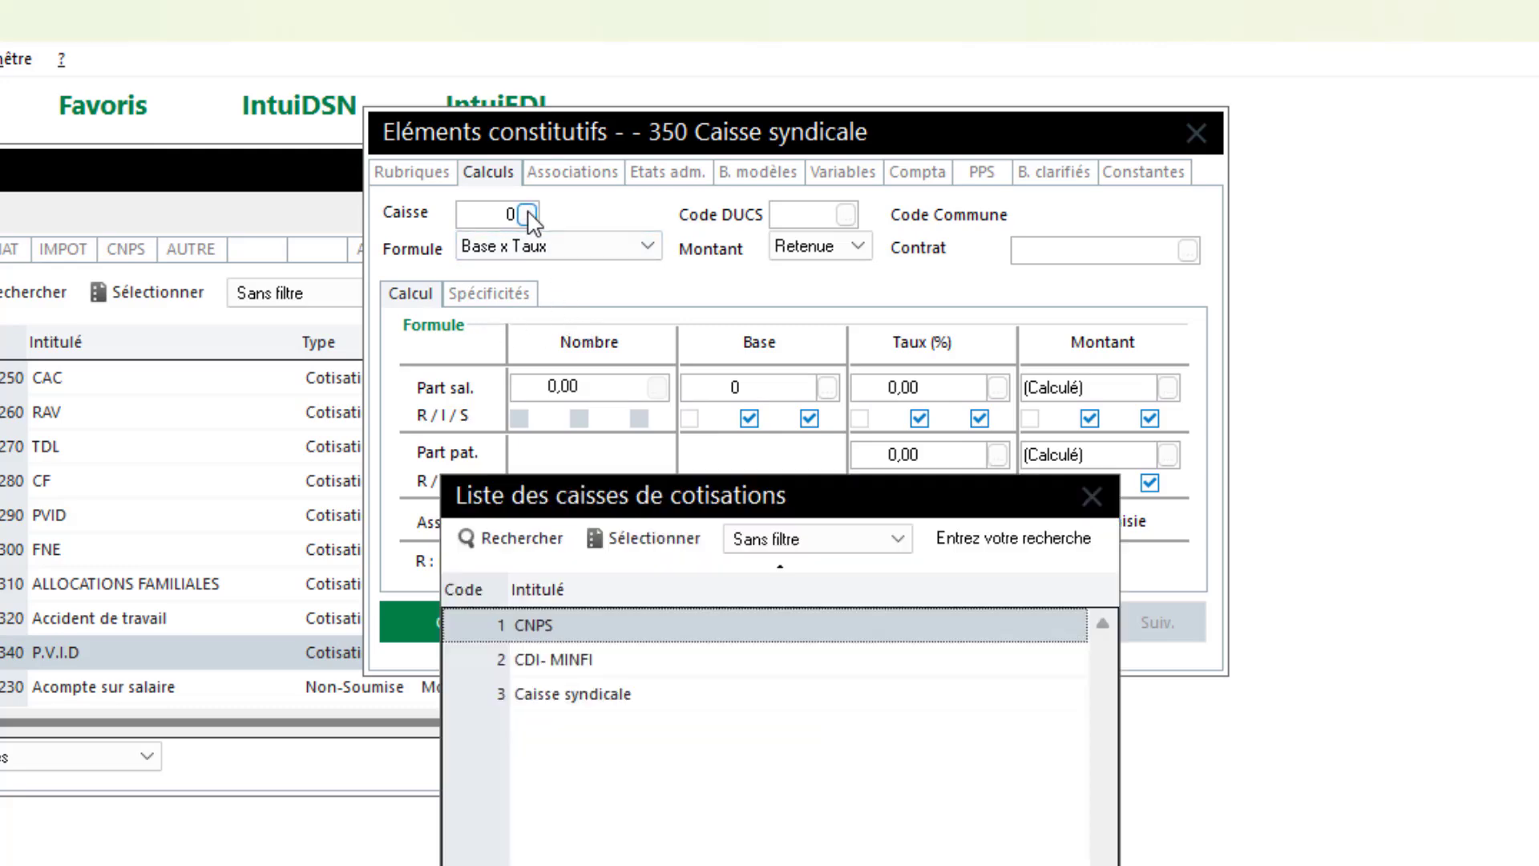
double_click(526, 704)
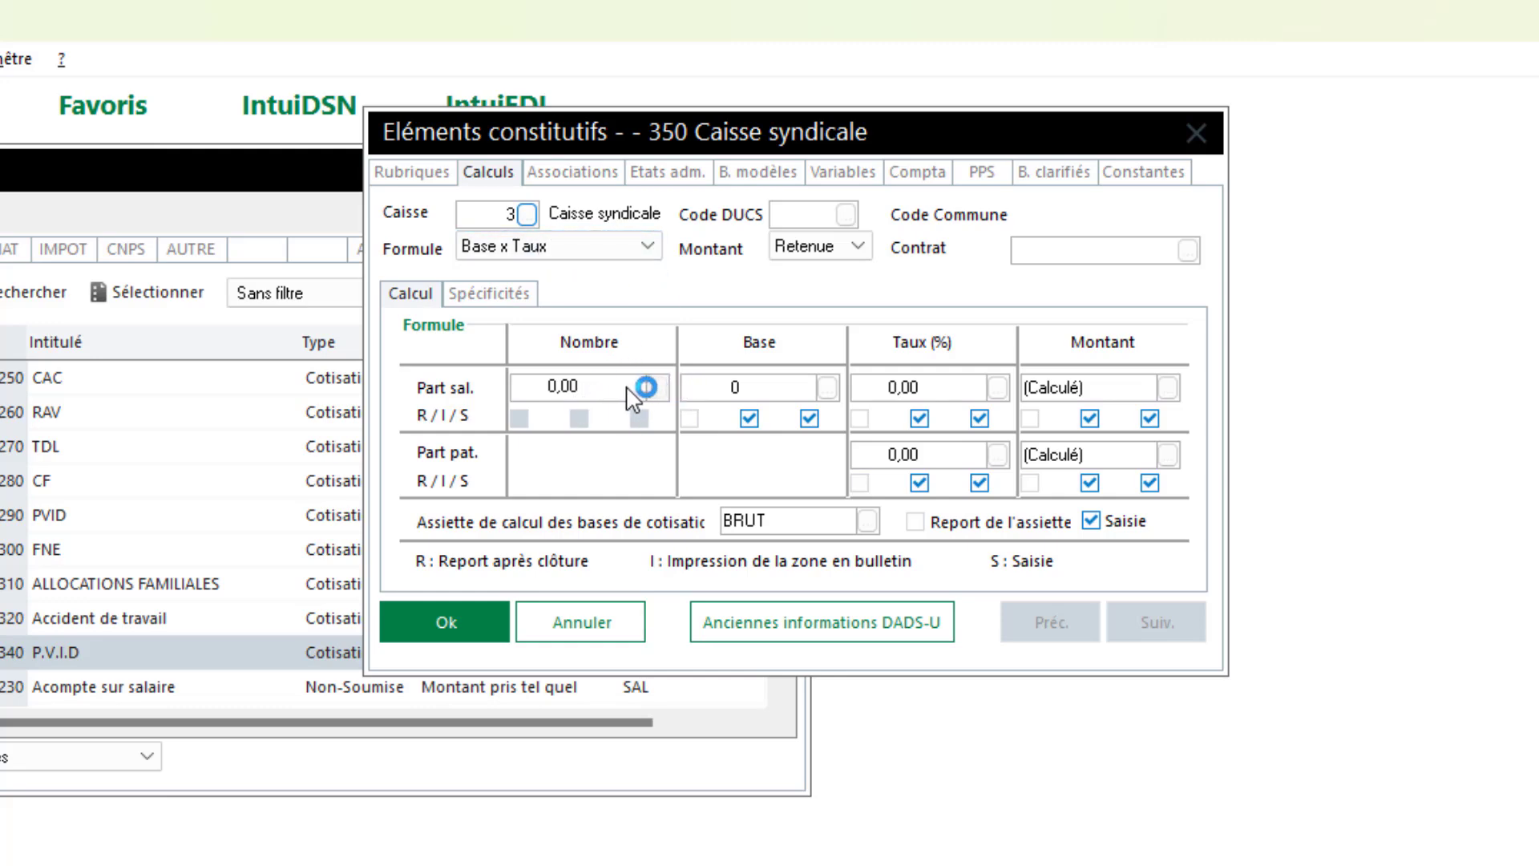
Set the base to SALBASE and the employee rate to 1 %, save the pay item and close the pay item list
left_click(785, 386)
type("salbase")
key("Tab")
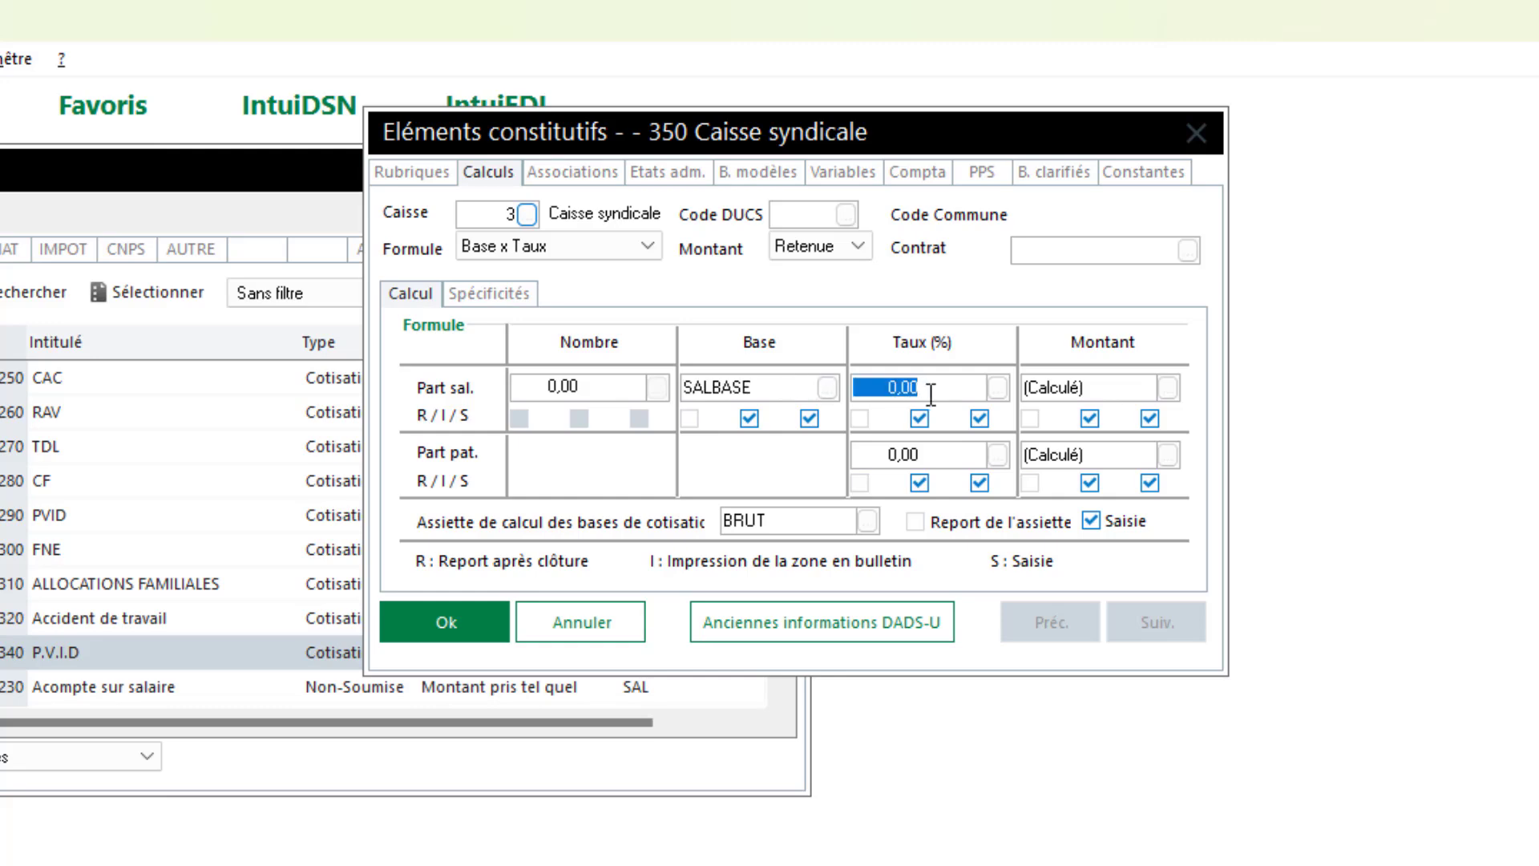
type("1")
key("Tab")
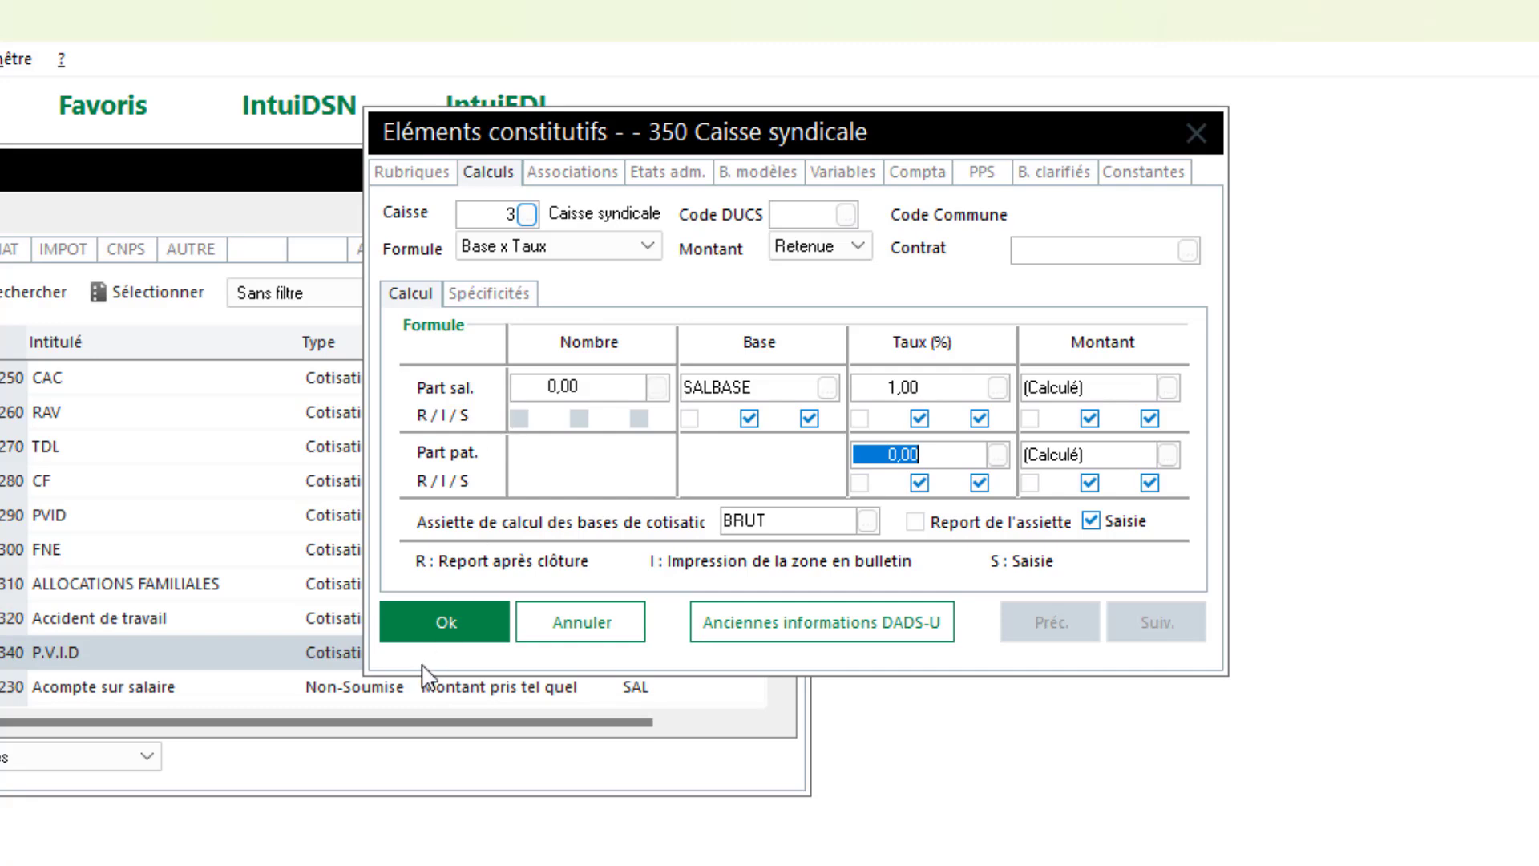
left_click(447, 611)
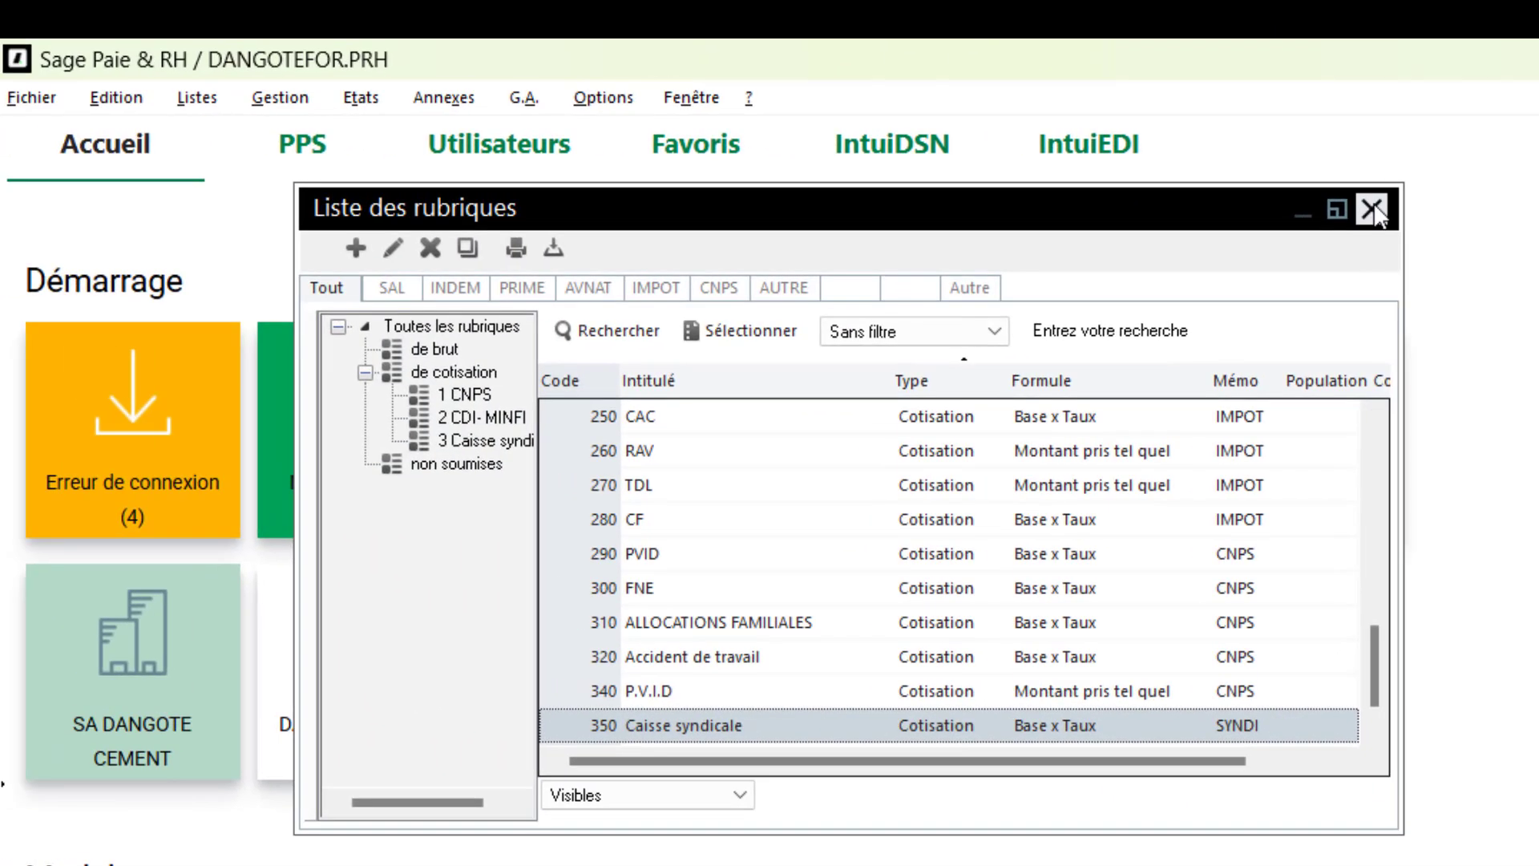
left_click(1373, 210)
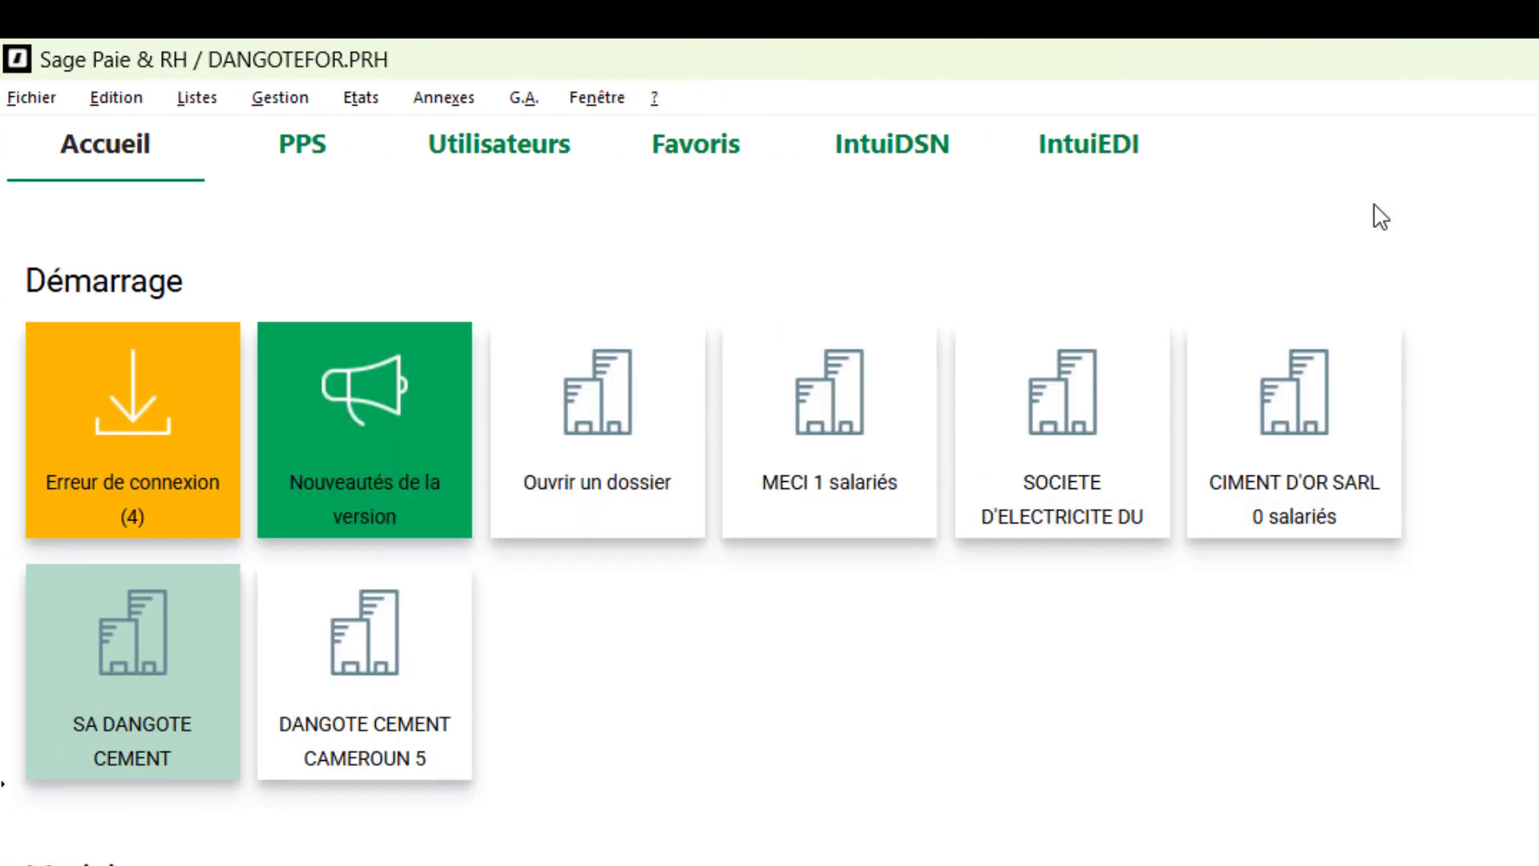
left_click(177, 82)
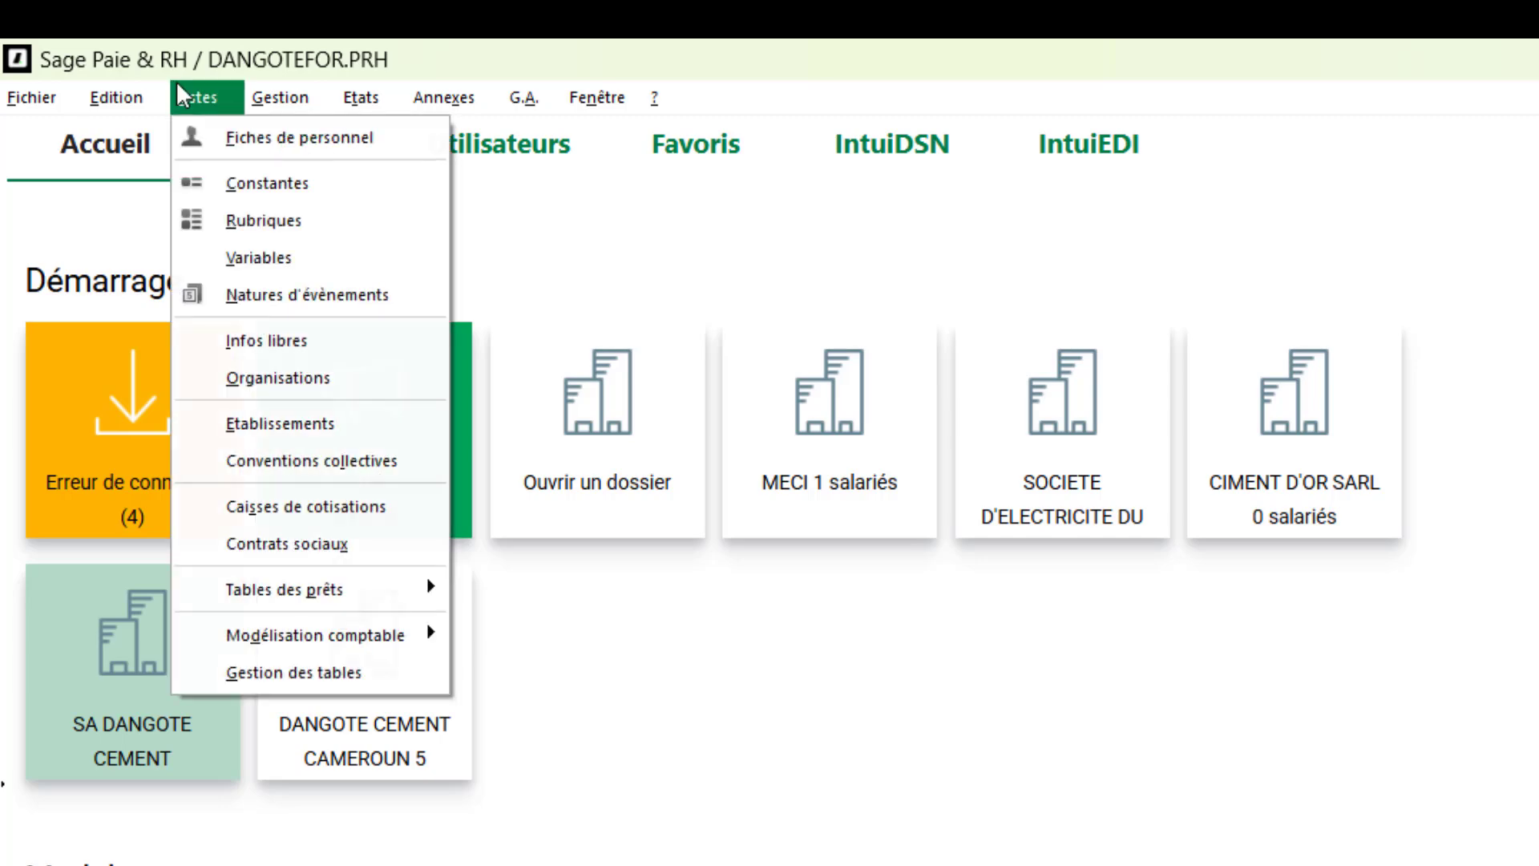
left_click(277, 183)
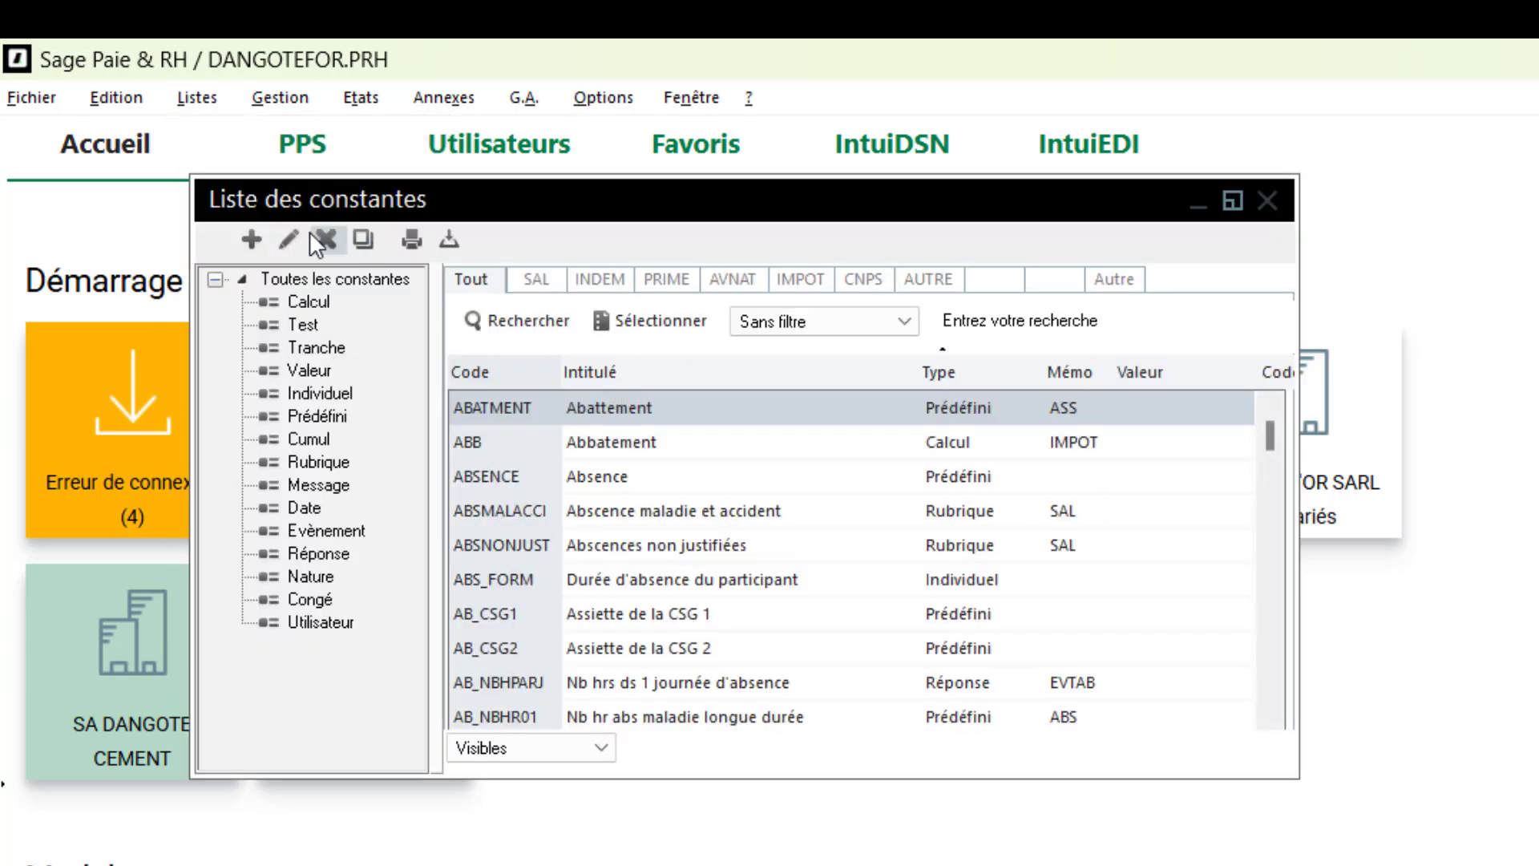
left_click(733, 545)
left_click(252, 238)
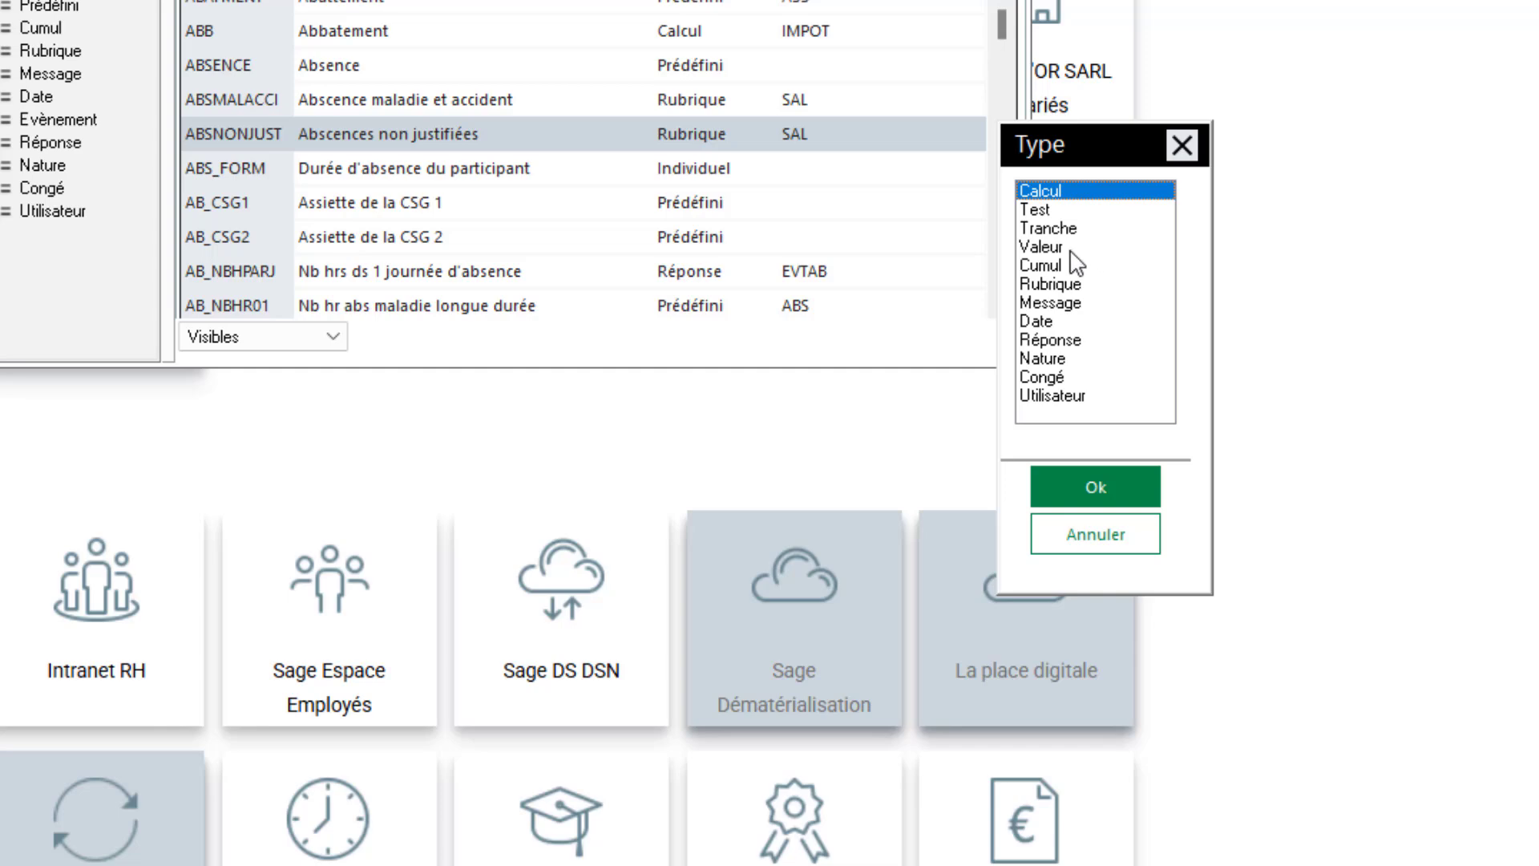
left_click(1059, 287)
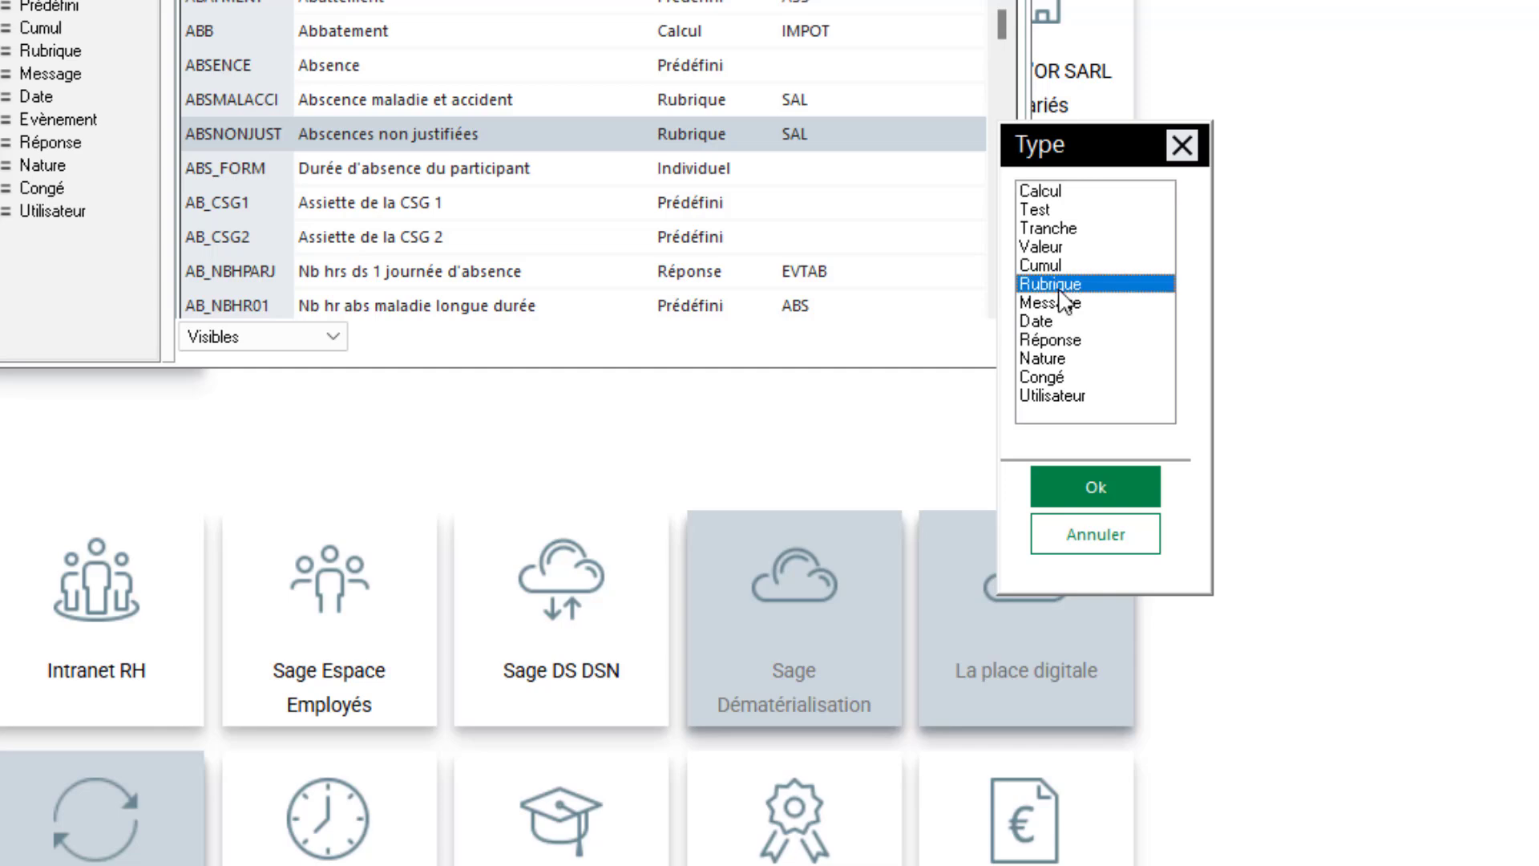
left_click(1100, 490)
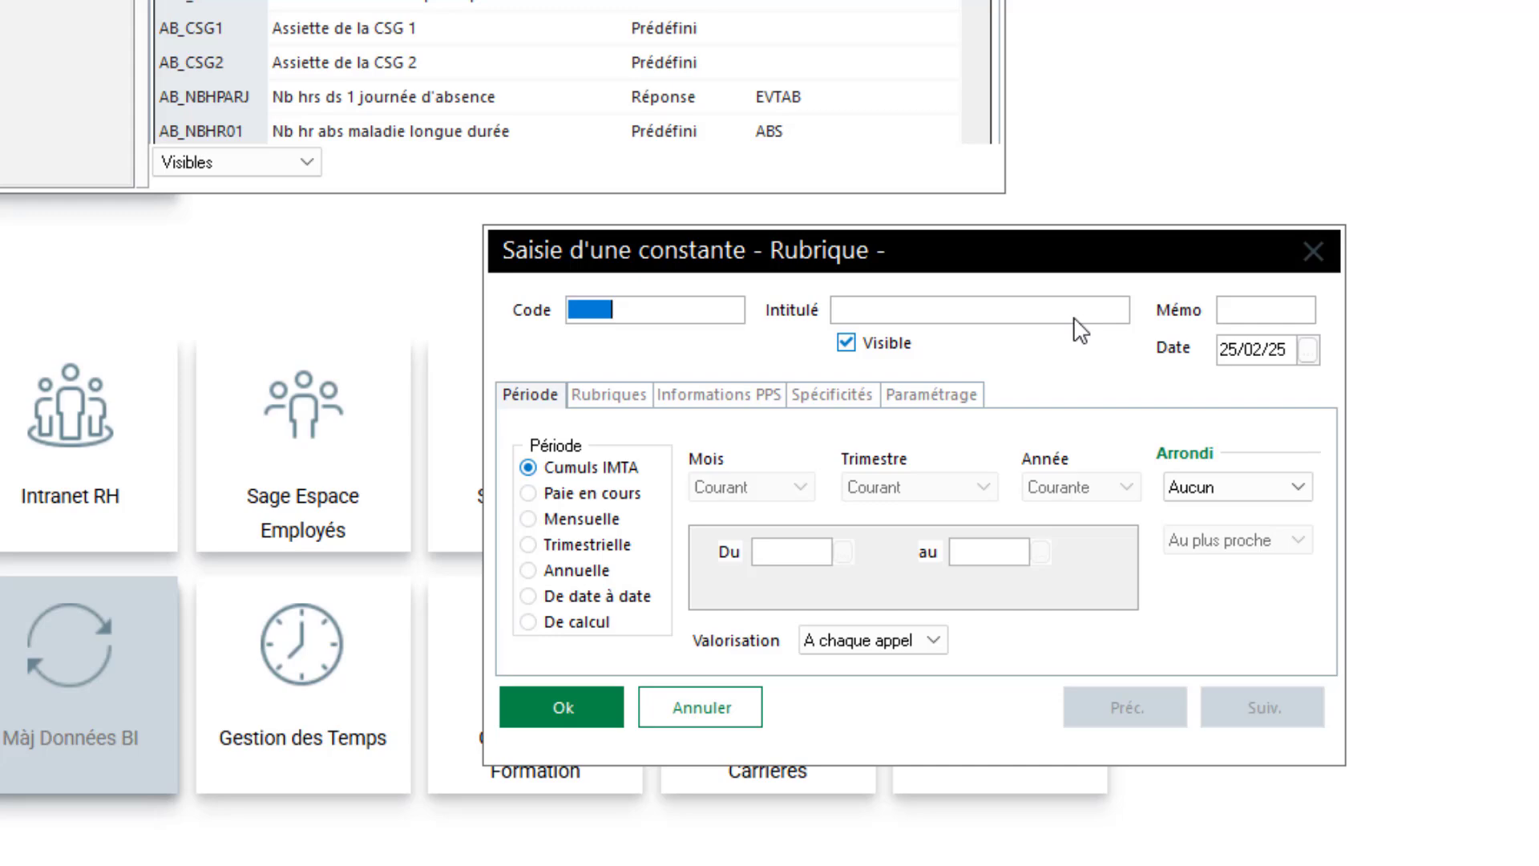
left_click(1074, 318)
left_click(1351, 322)
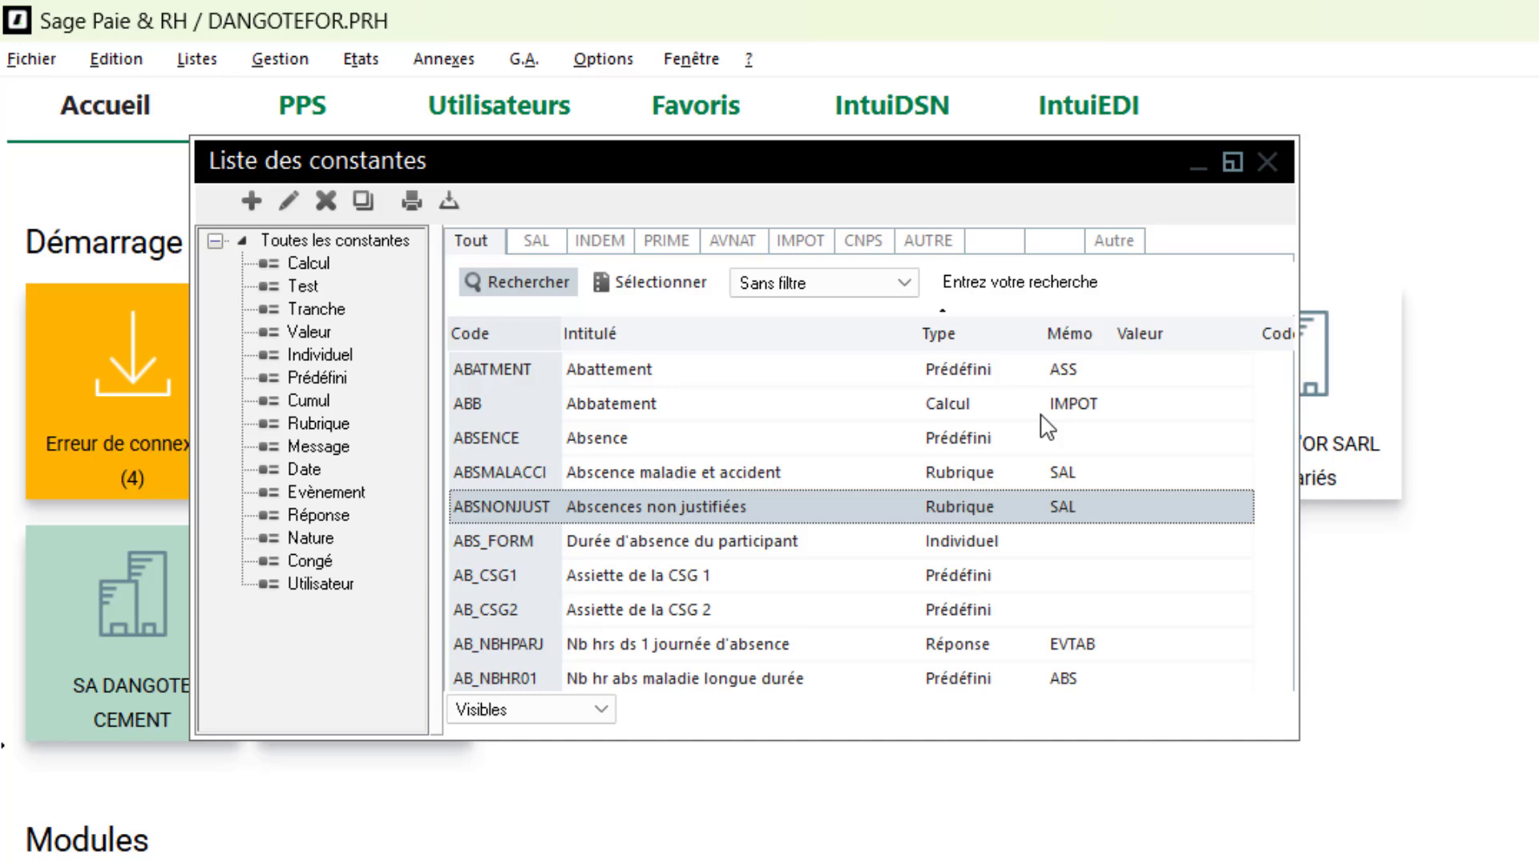
left_click(1282, 180)
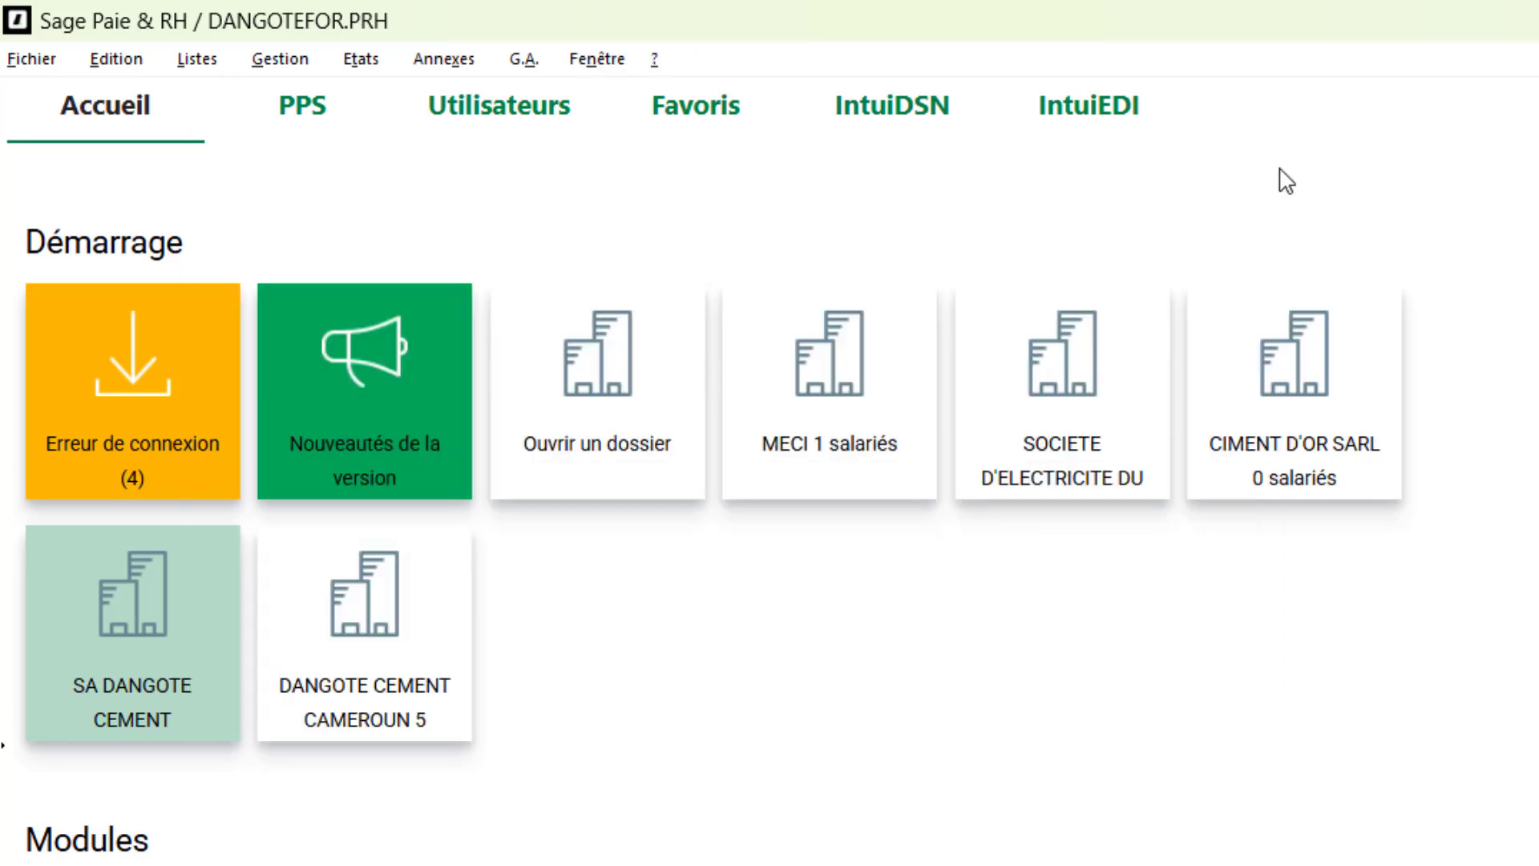
left_click(288, 66)
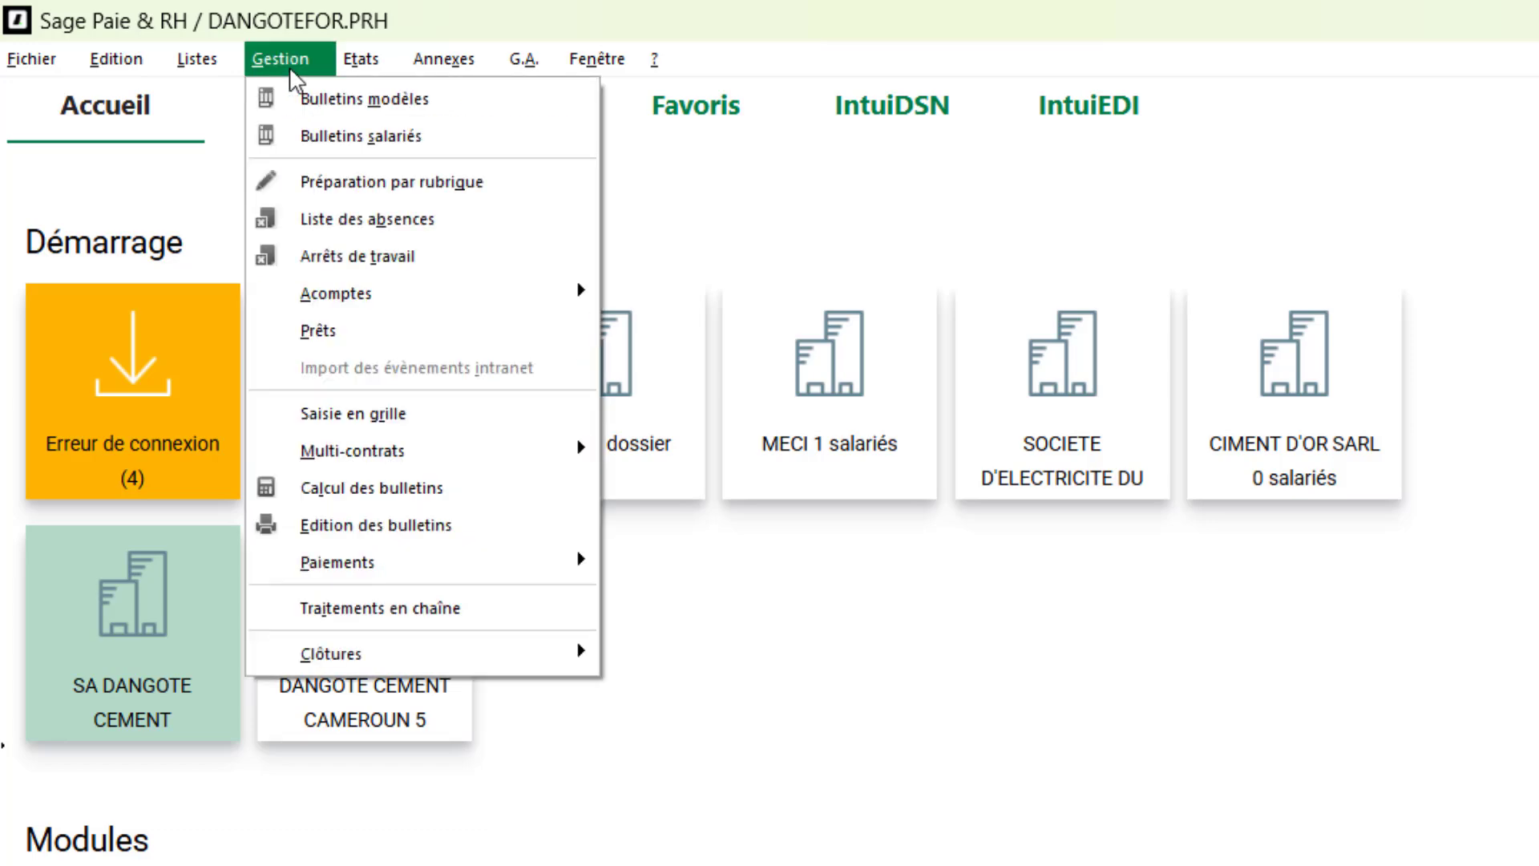
mouse_move(207, 64)
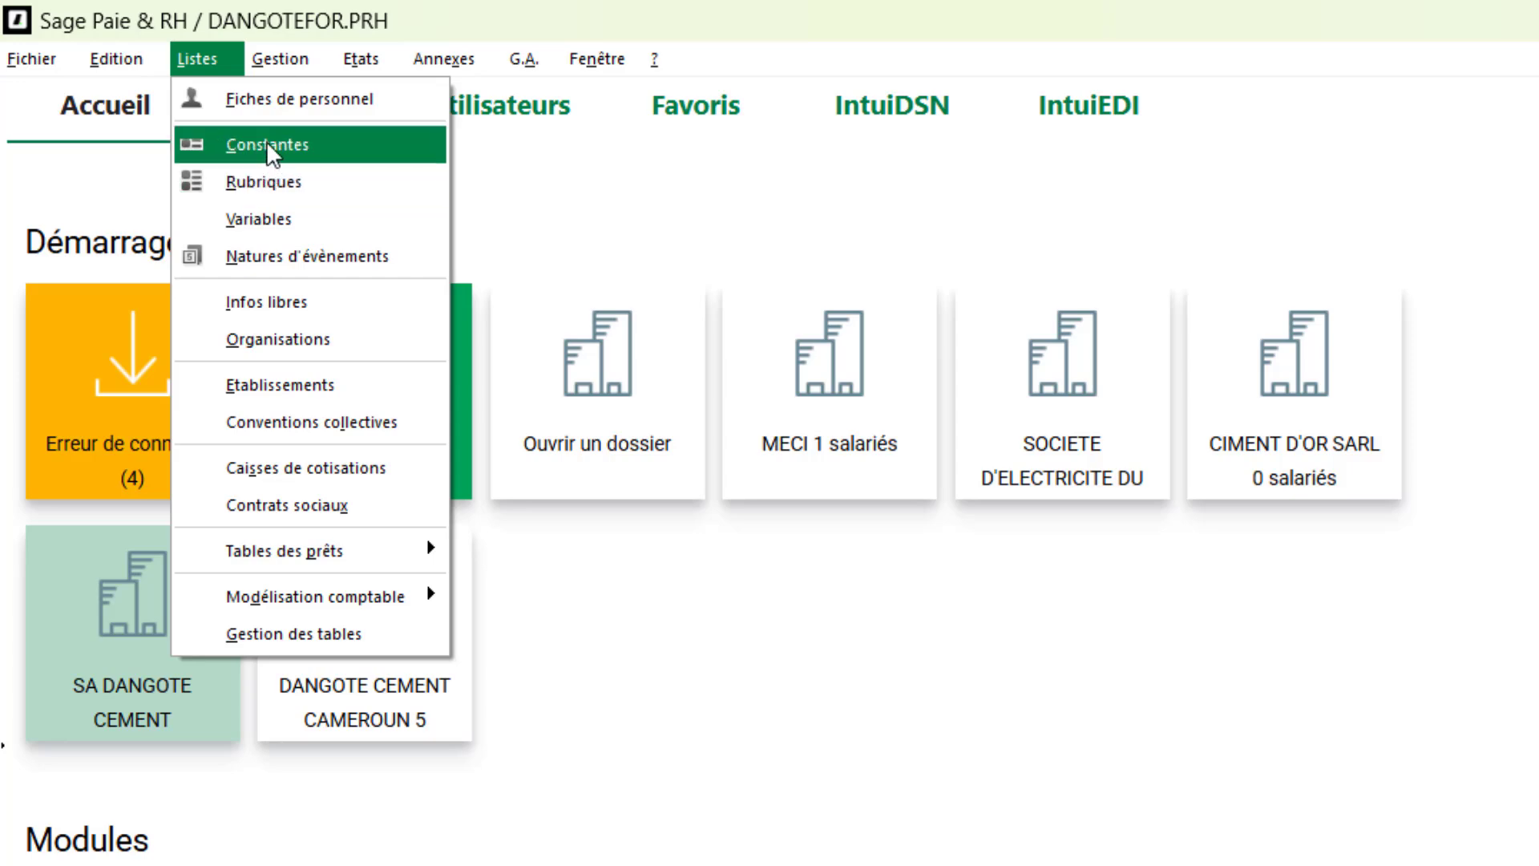
left_click(253, 168)
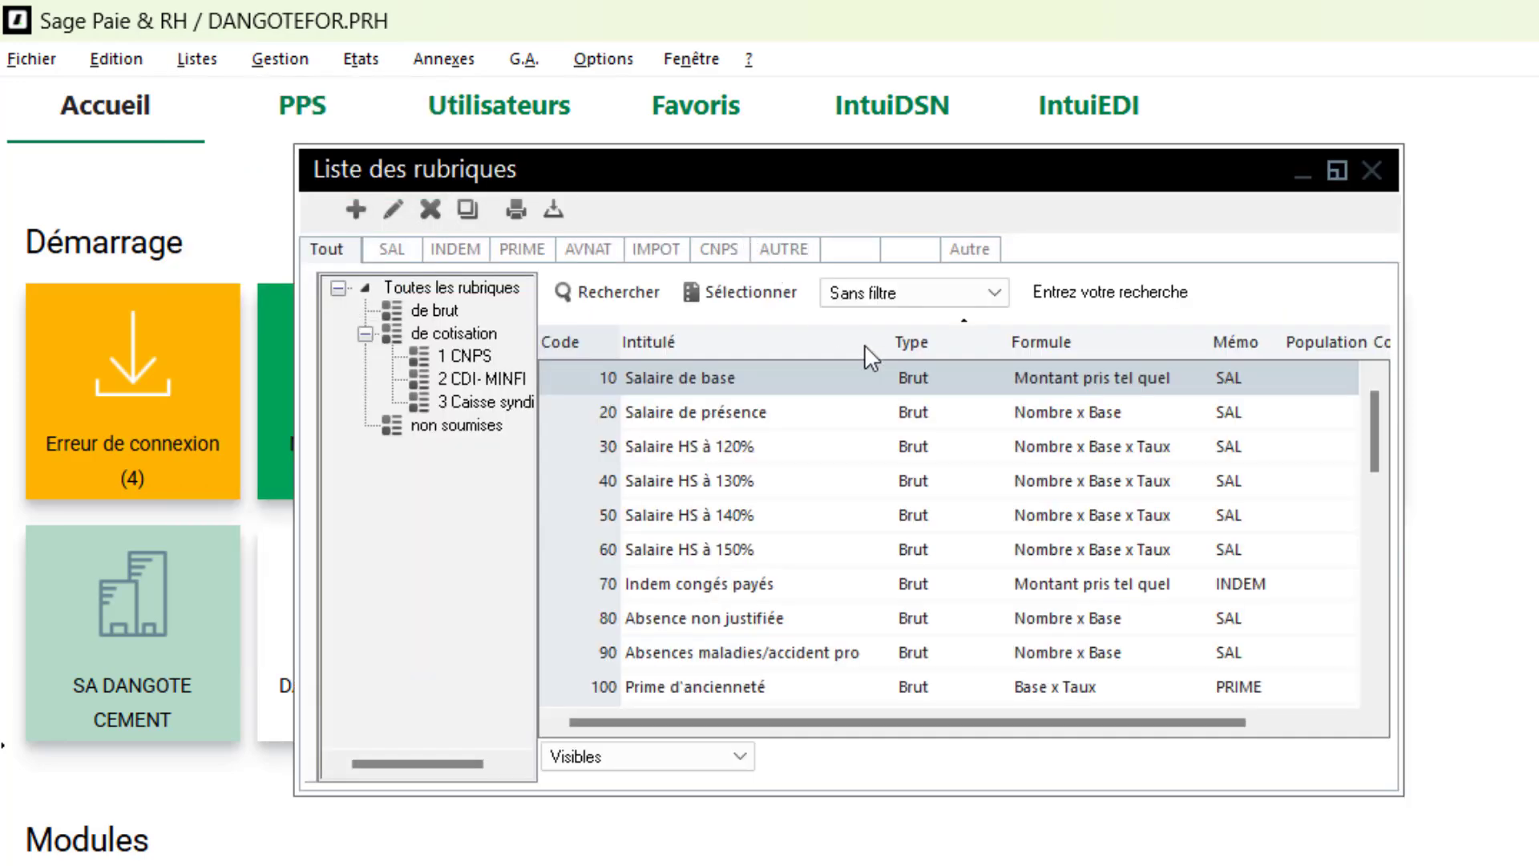
left_click(1382, 164)
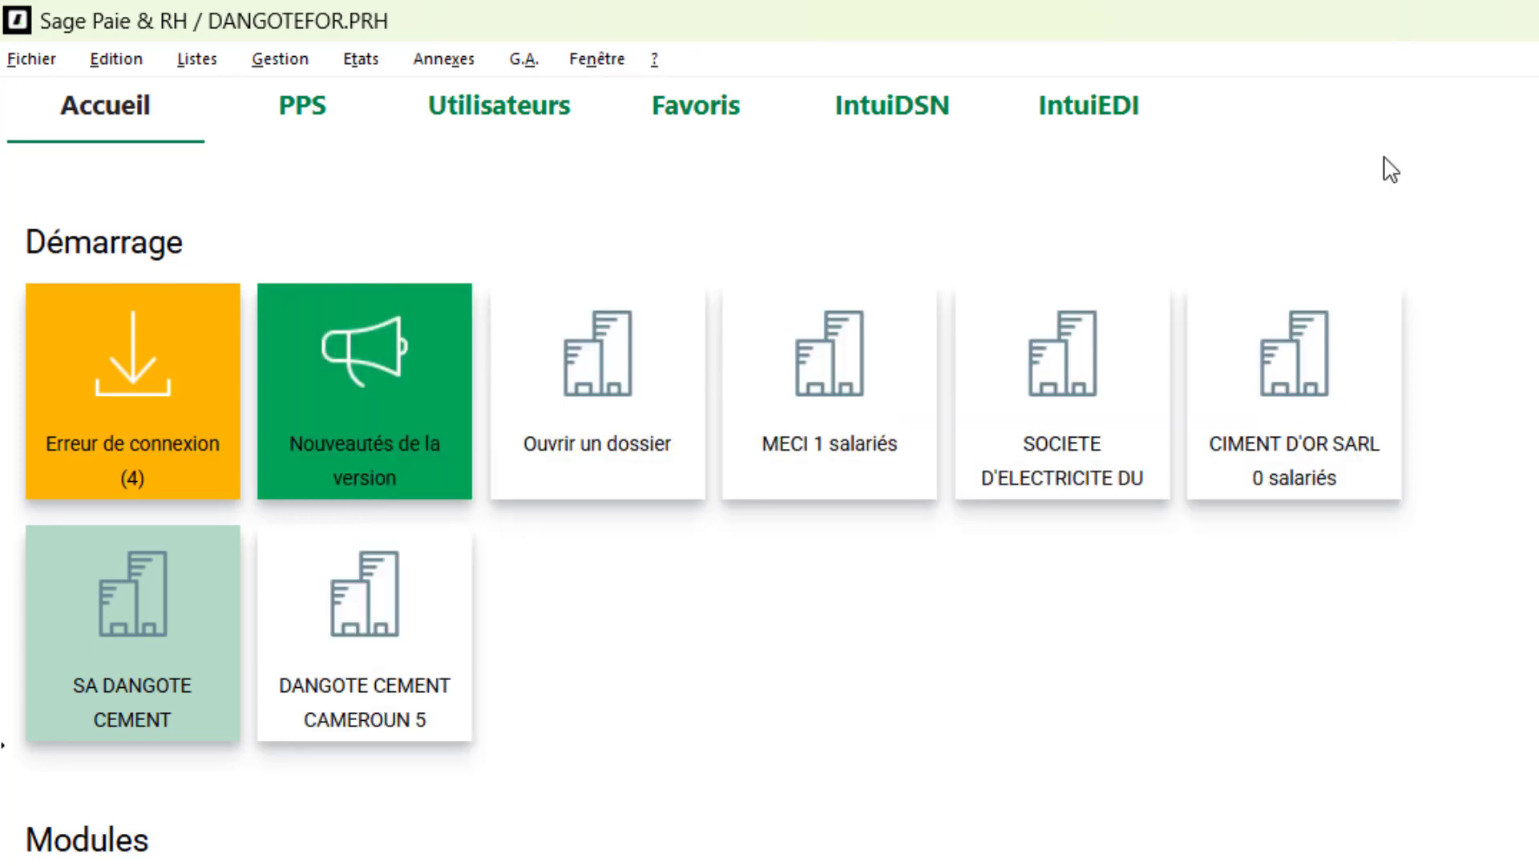
left_click(11, 60)
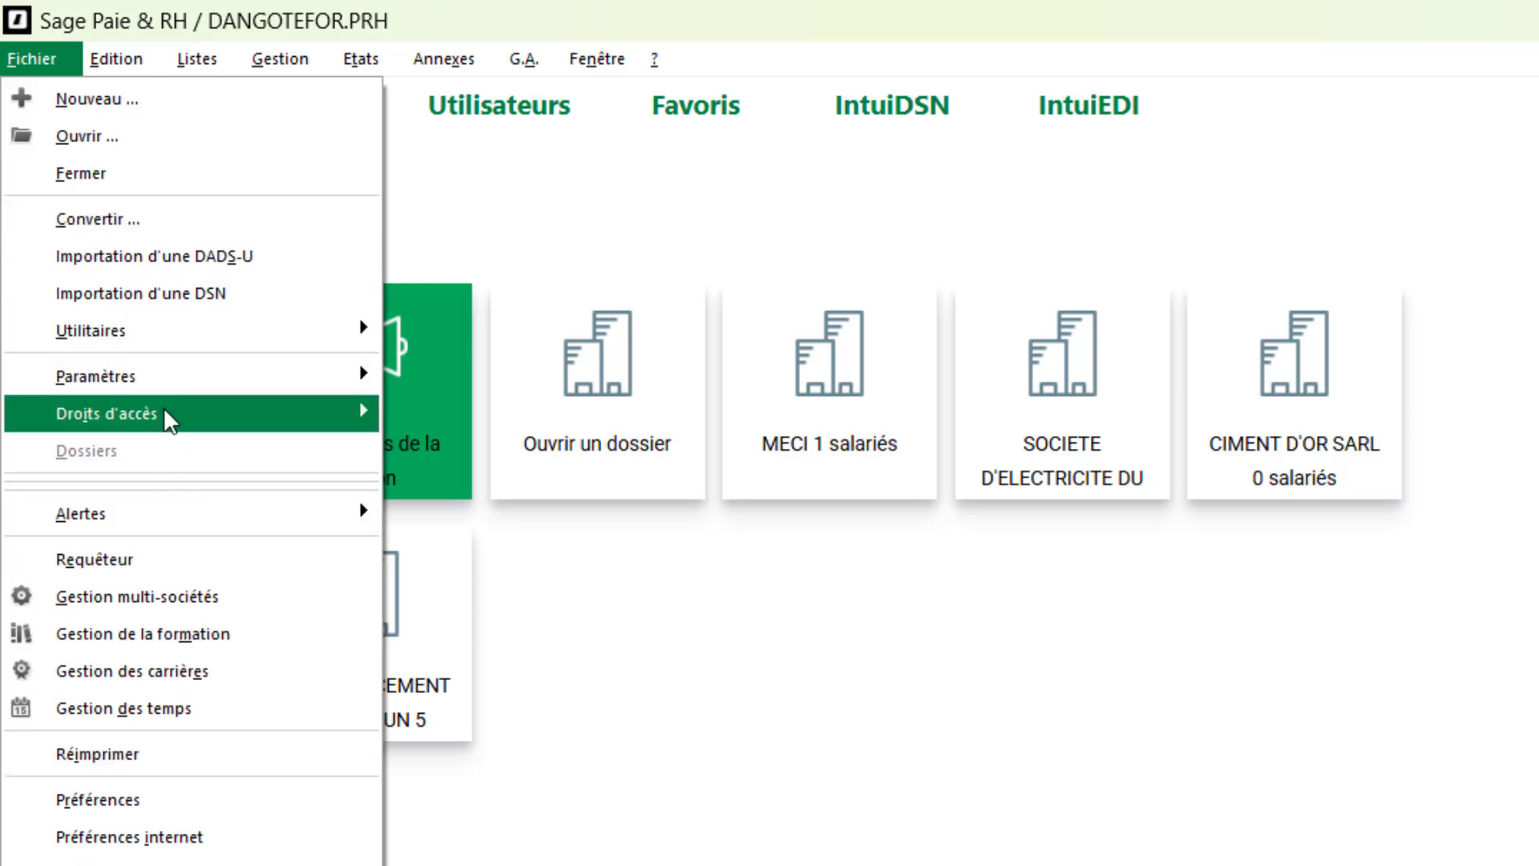
mouse_move(328, 373)
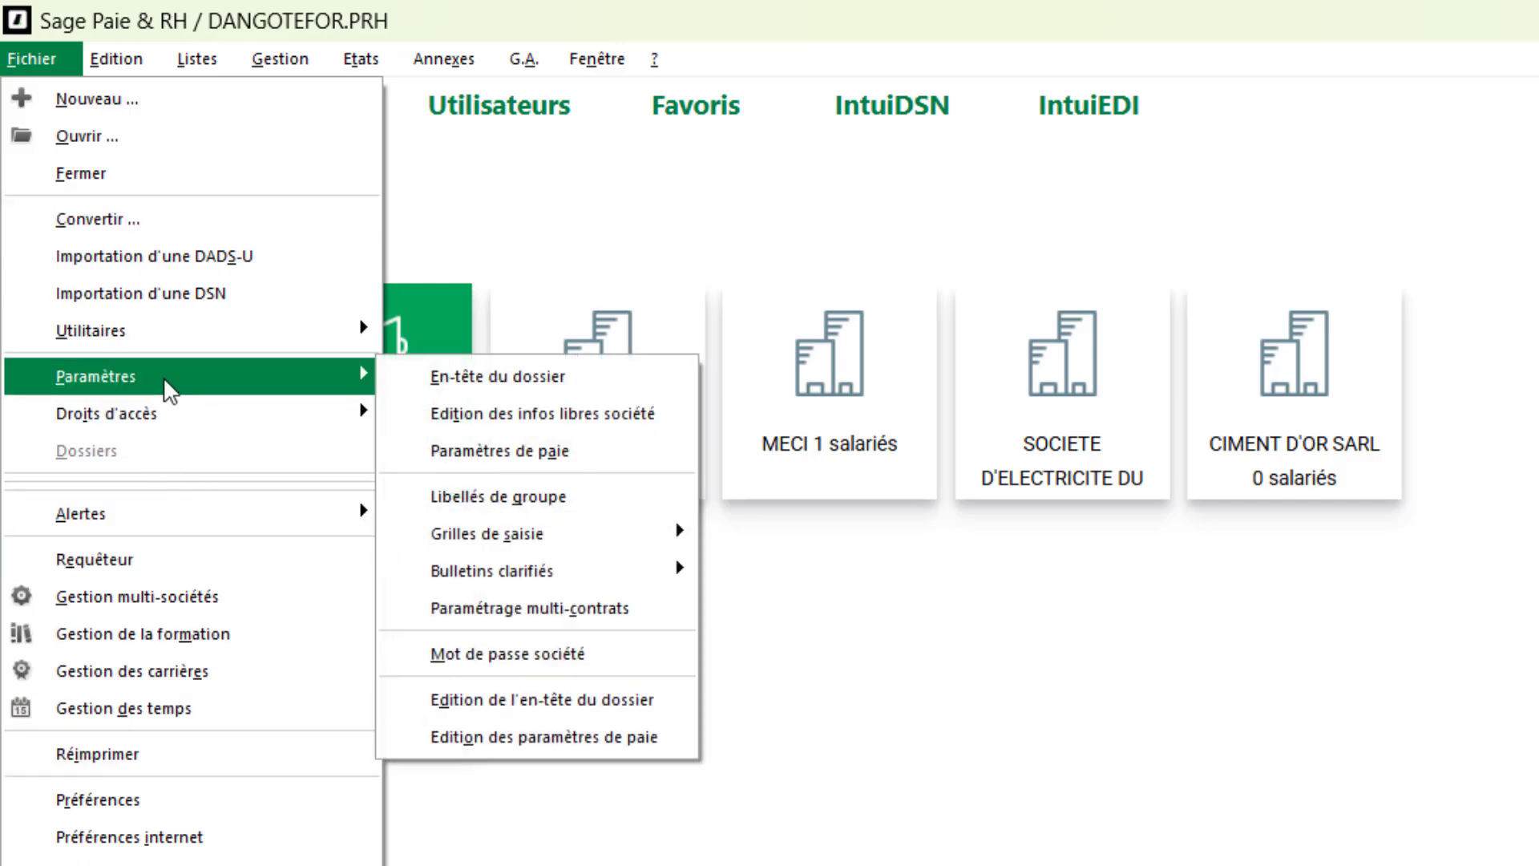
left_click(570, 388)
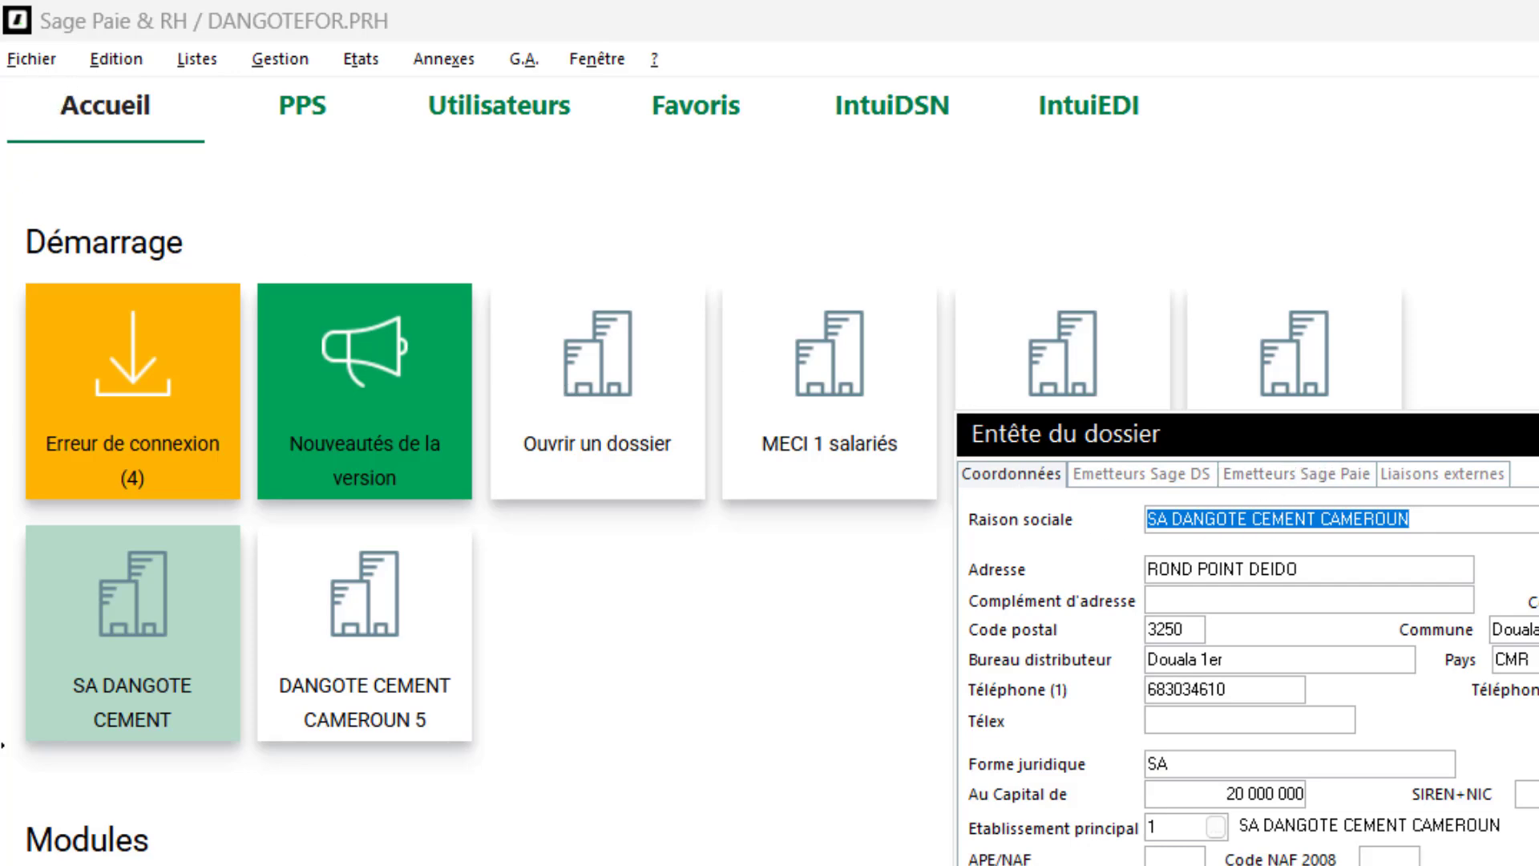
key("Escape")
In the payroll parameters' pay item formats, add SYNDI as a pay item memo code after AUTRE and save the parameters
left_click(24, 58)
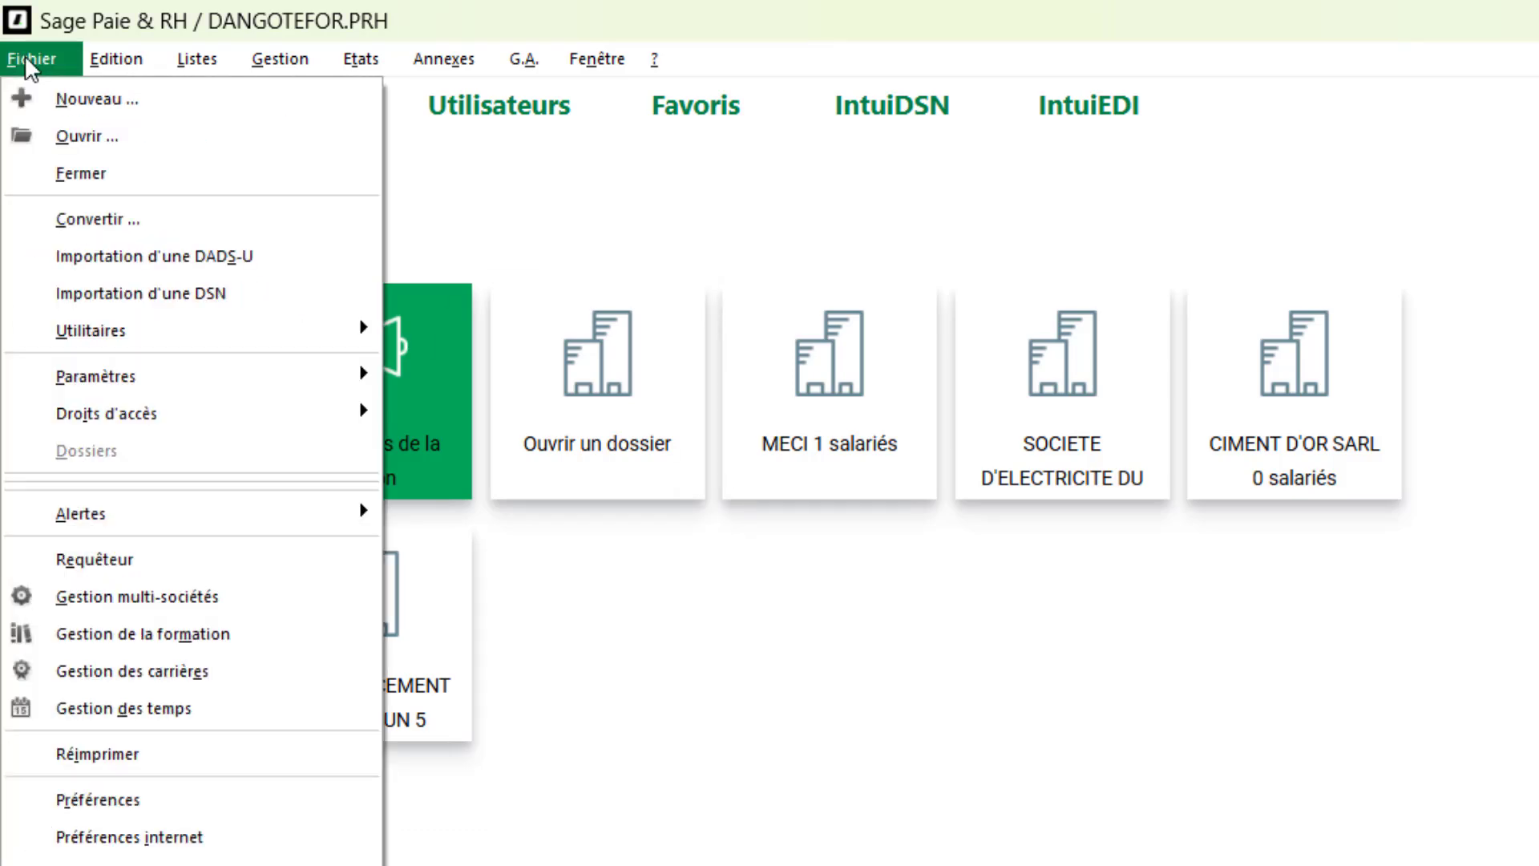
mouse_move(283, 391)
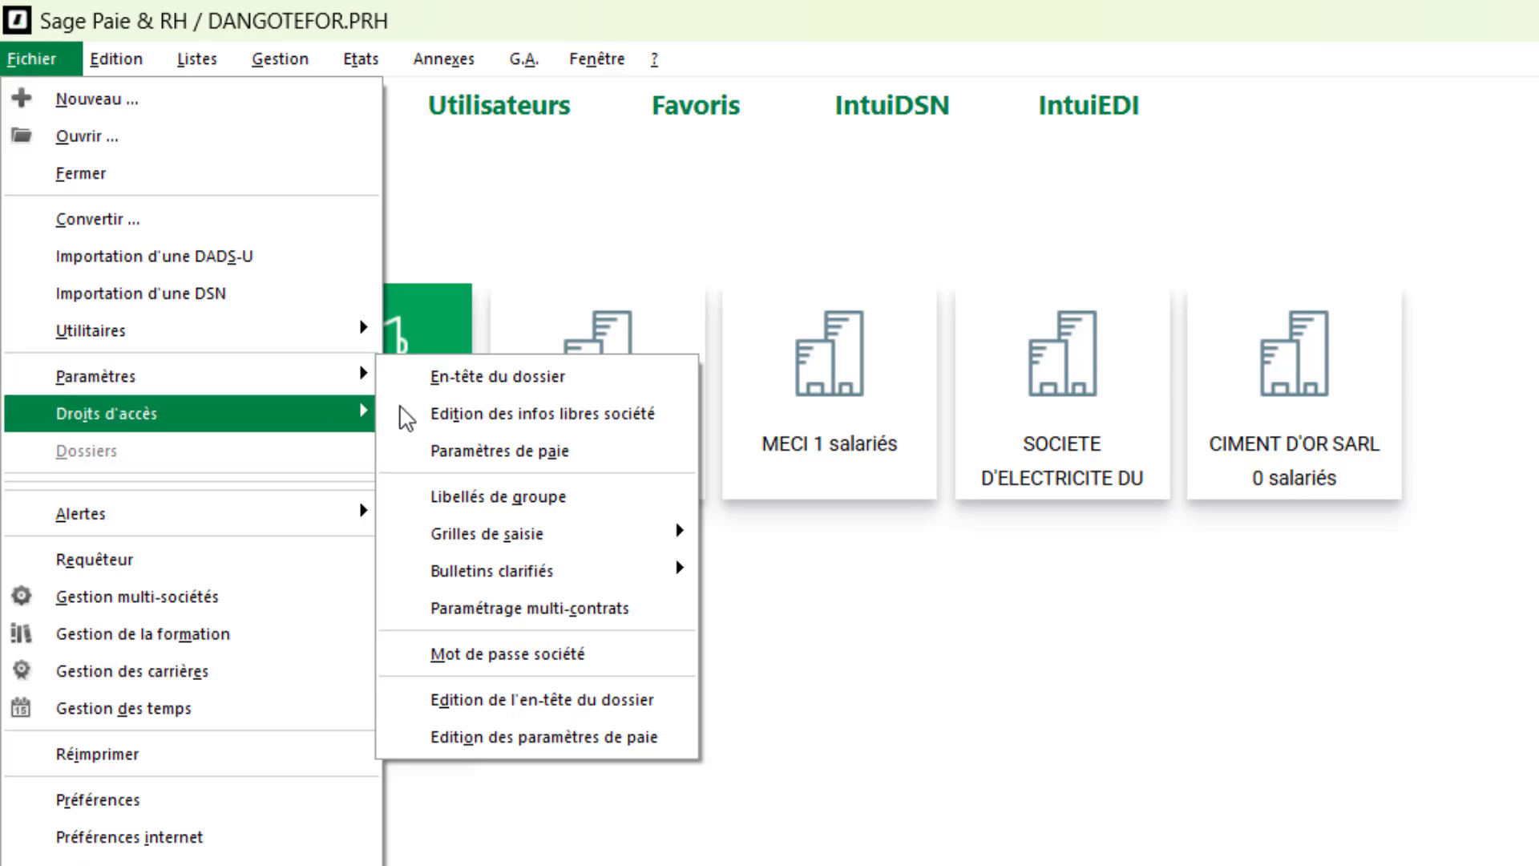
left_click(561, 453)
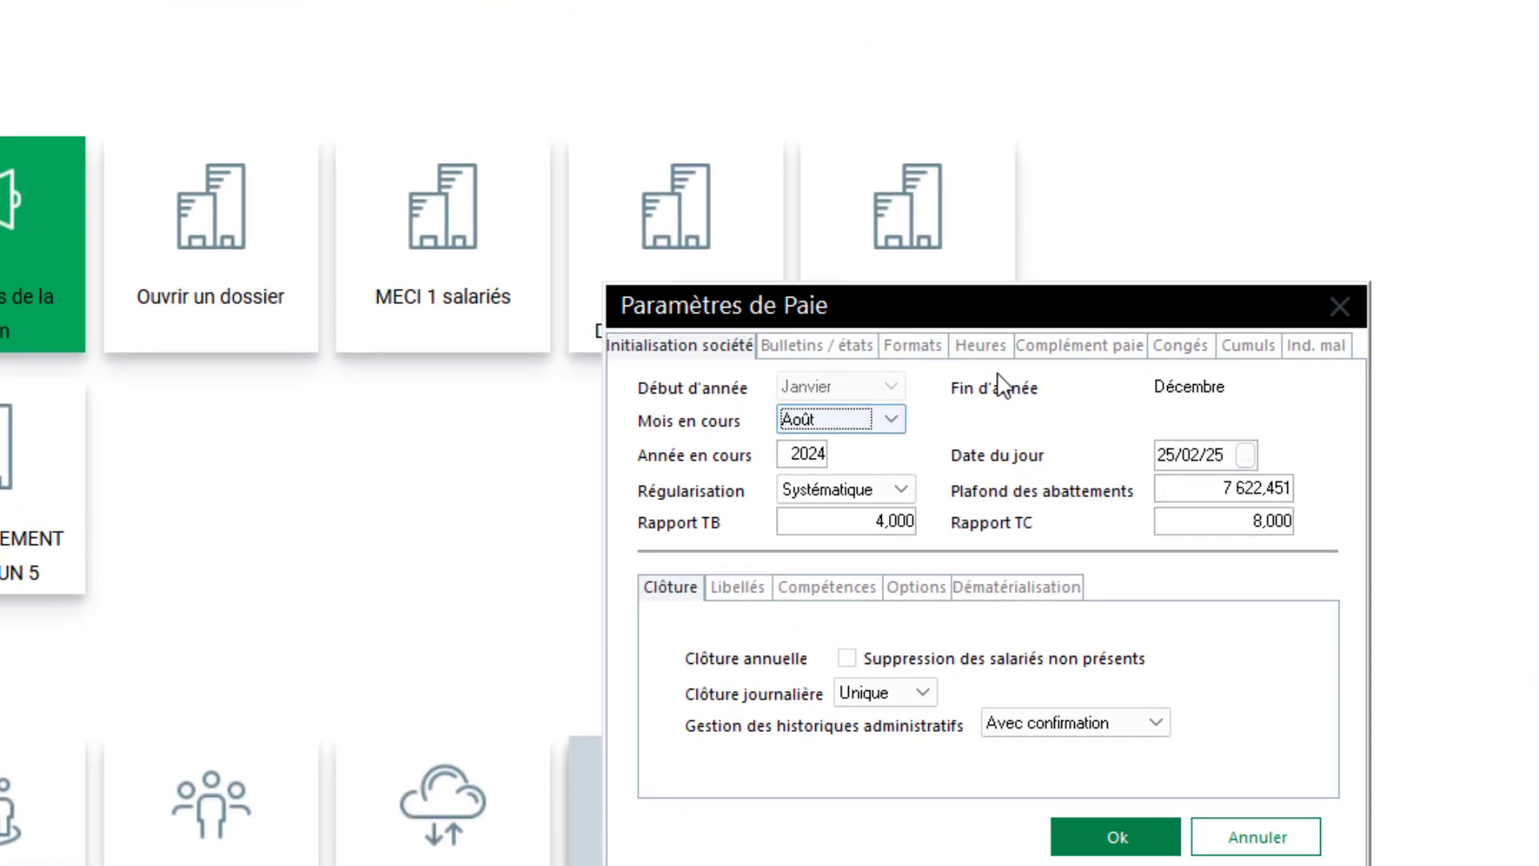
left_click(686, 263)
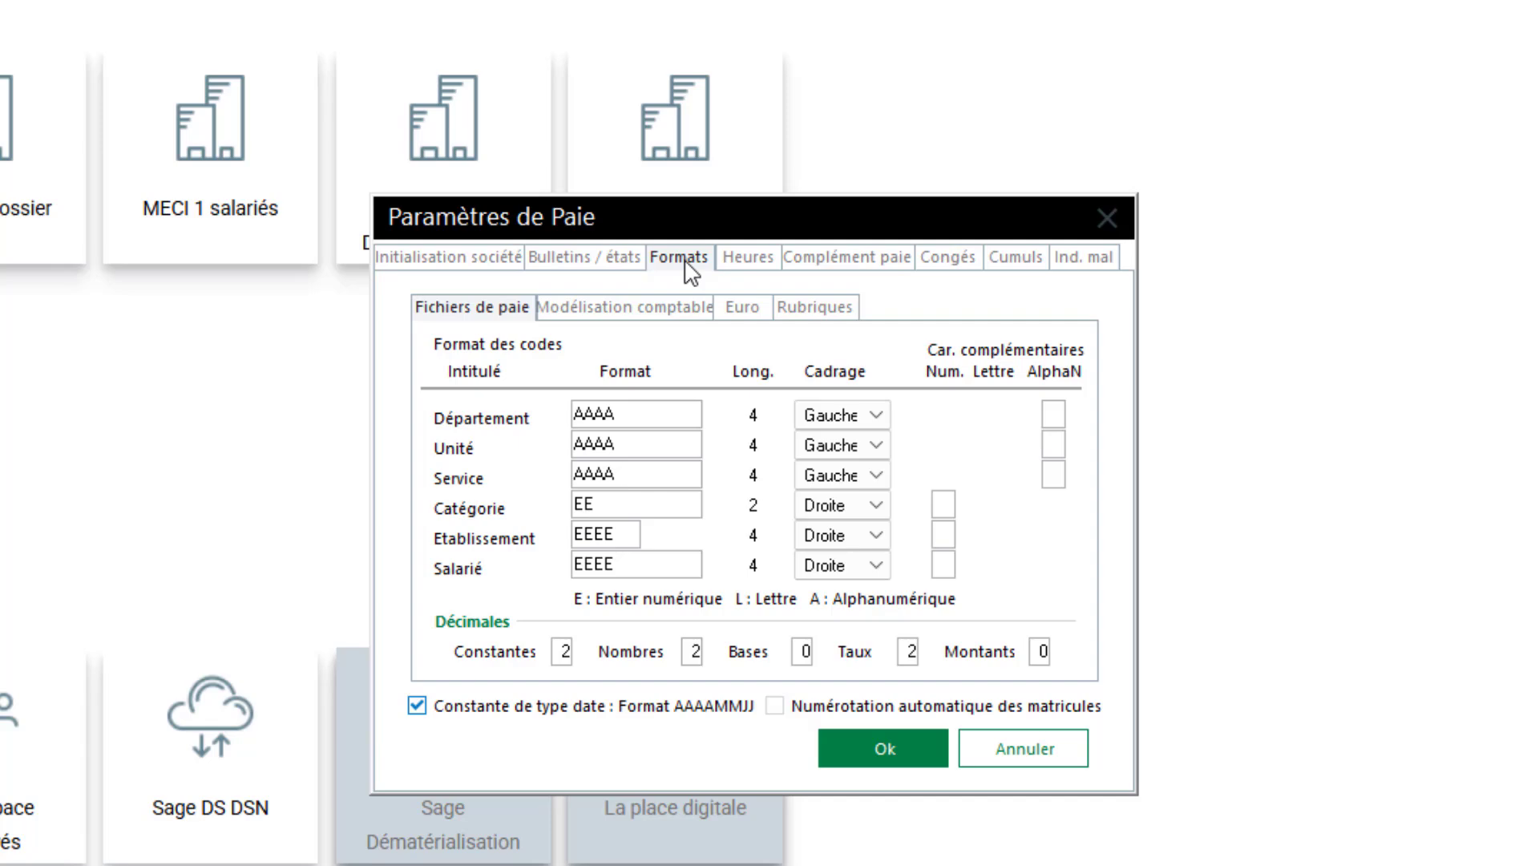
left_click(803, 309)
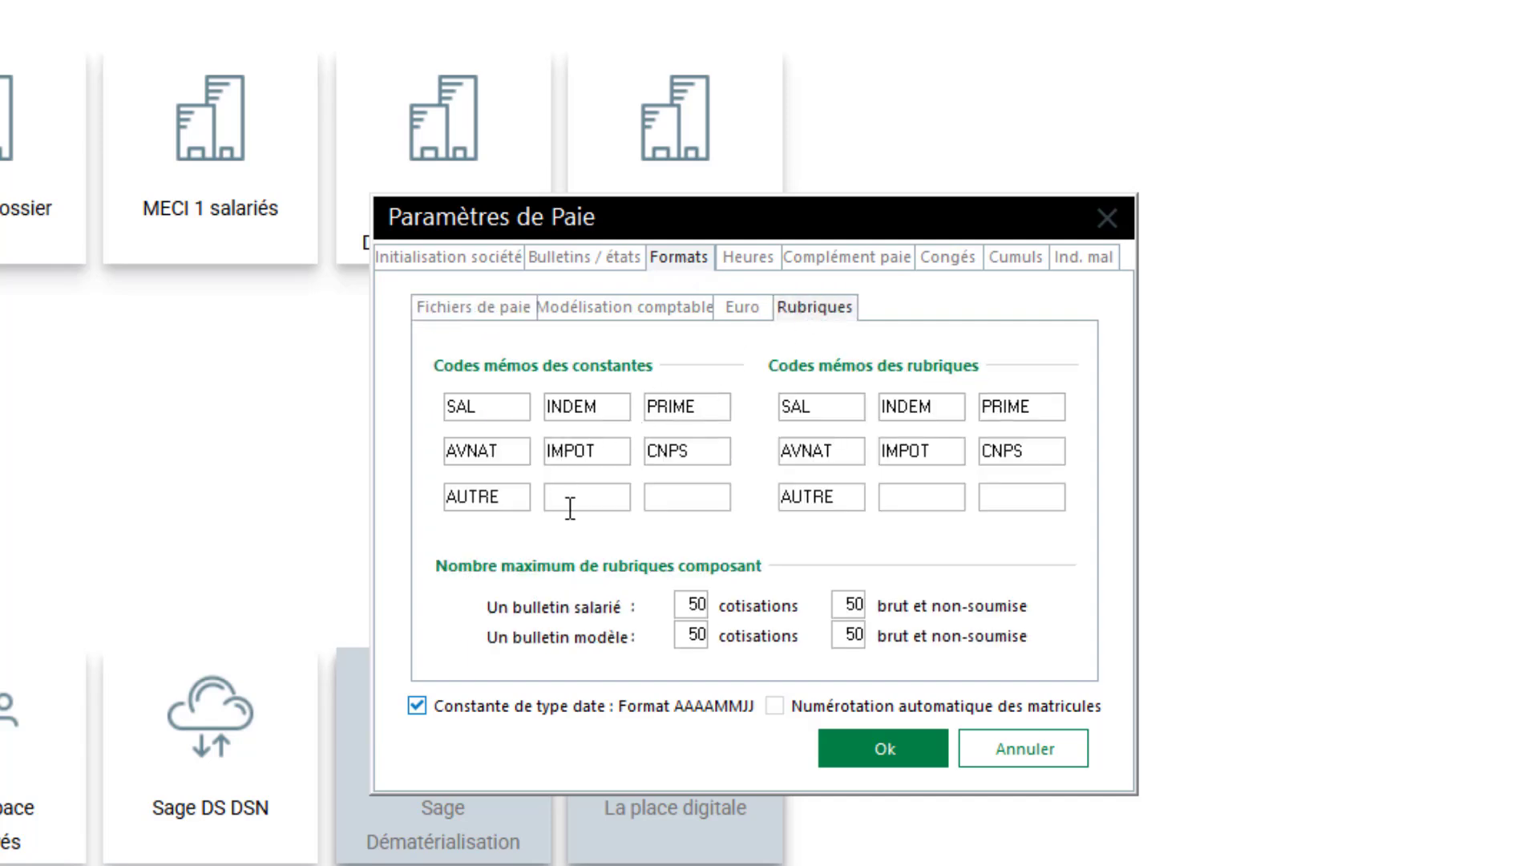
left_click(922, 496)
type("sal")
key("BackSpace")
key("BackSpace")
key("BackSpace")
type("SYNDI")
left_click(914, 757)
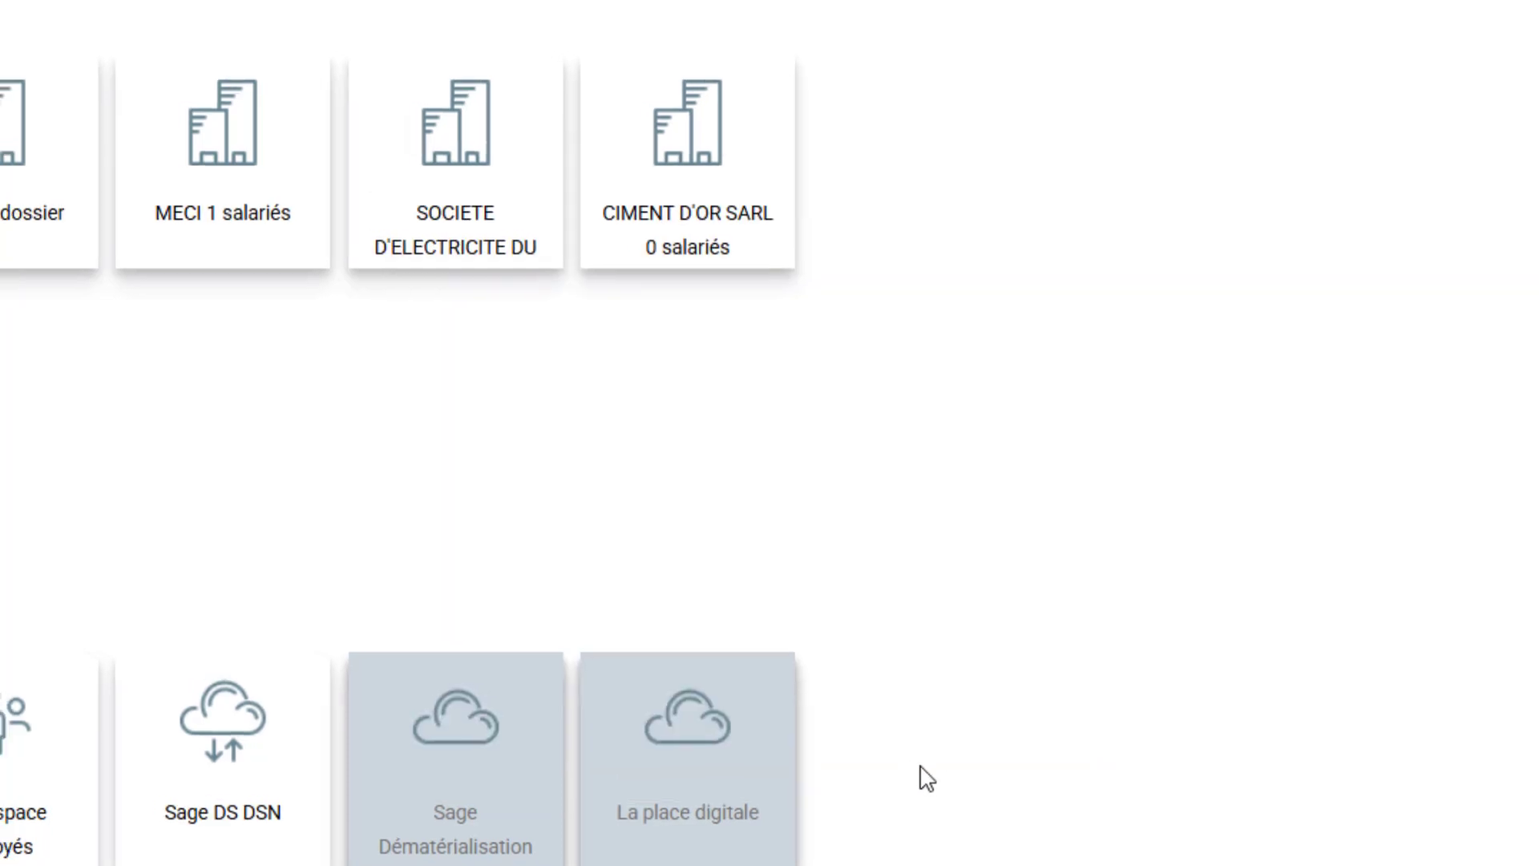
In the pay item list, show the SYNDI category and check the settings of item 350, Caisse syndicale, without changing them
left_click(272, 59)
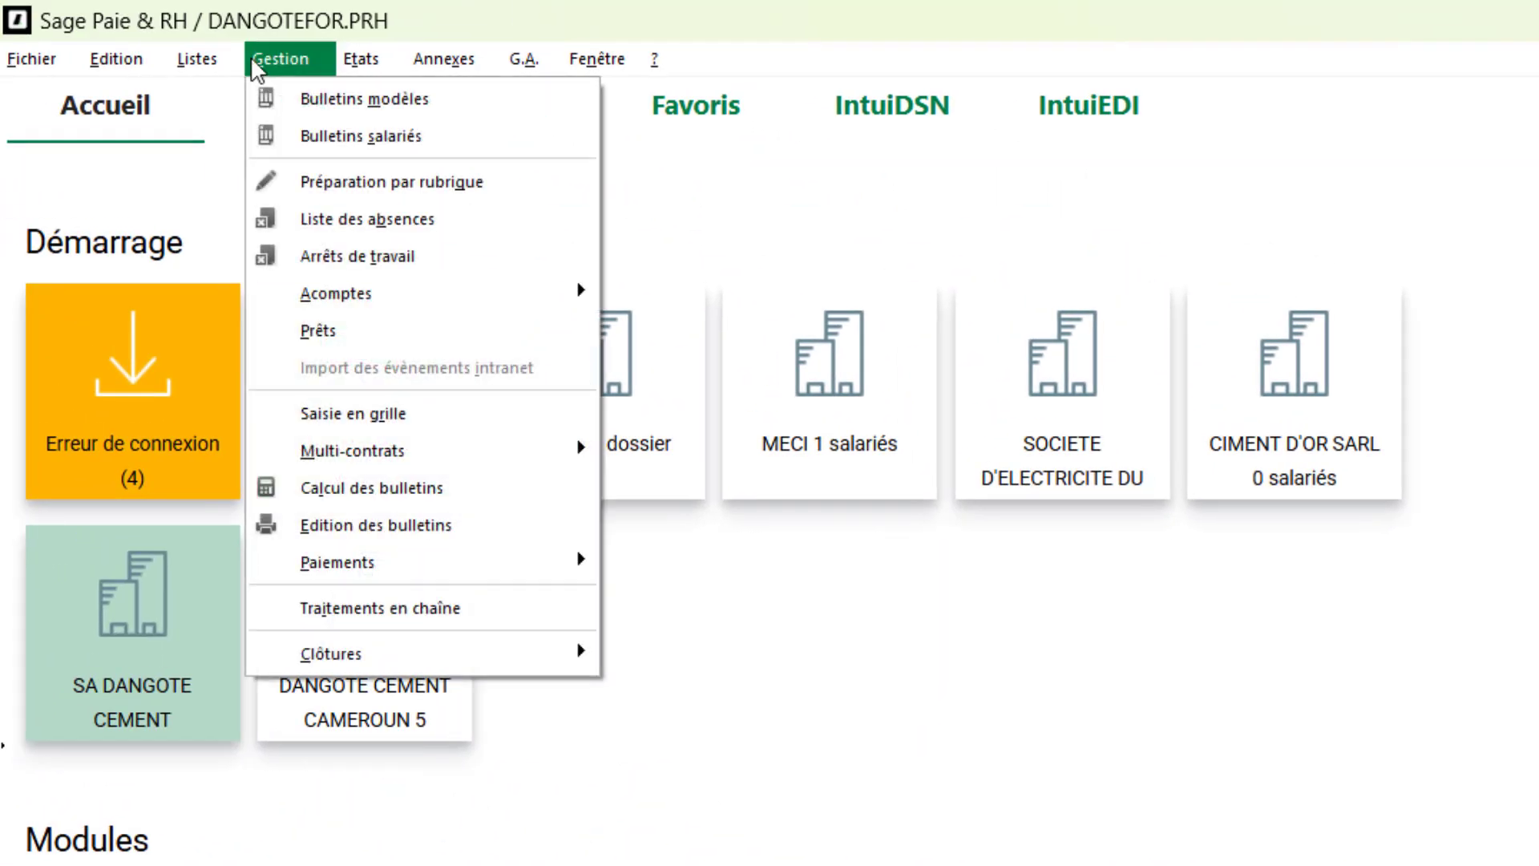
mouse_move(196, 62)
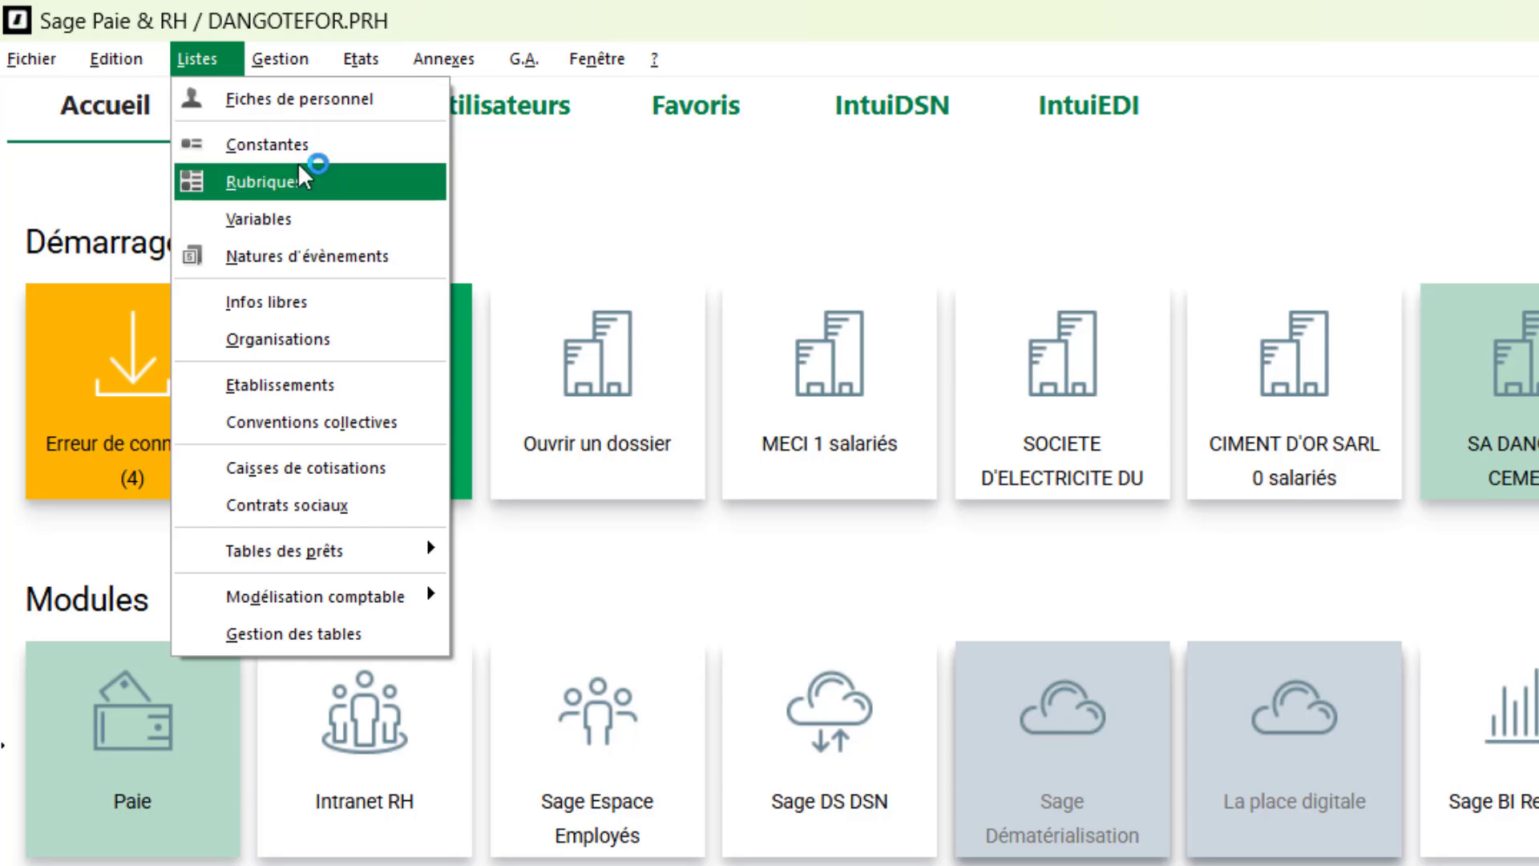
left_click(298, 168)
left_click(851, 249)
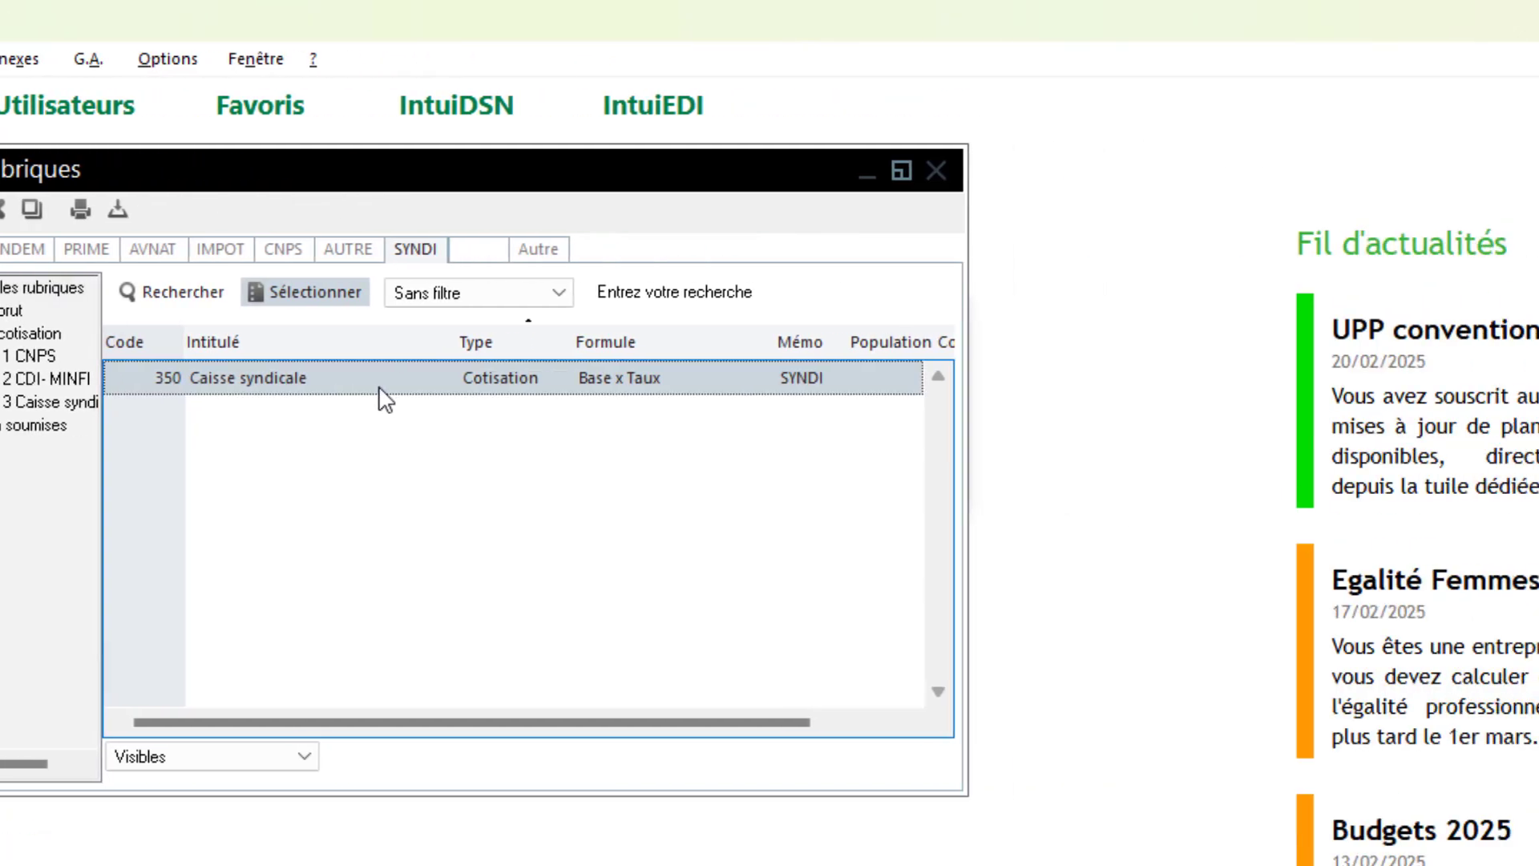
double_click(815, 388)
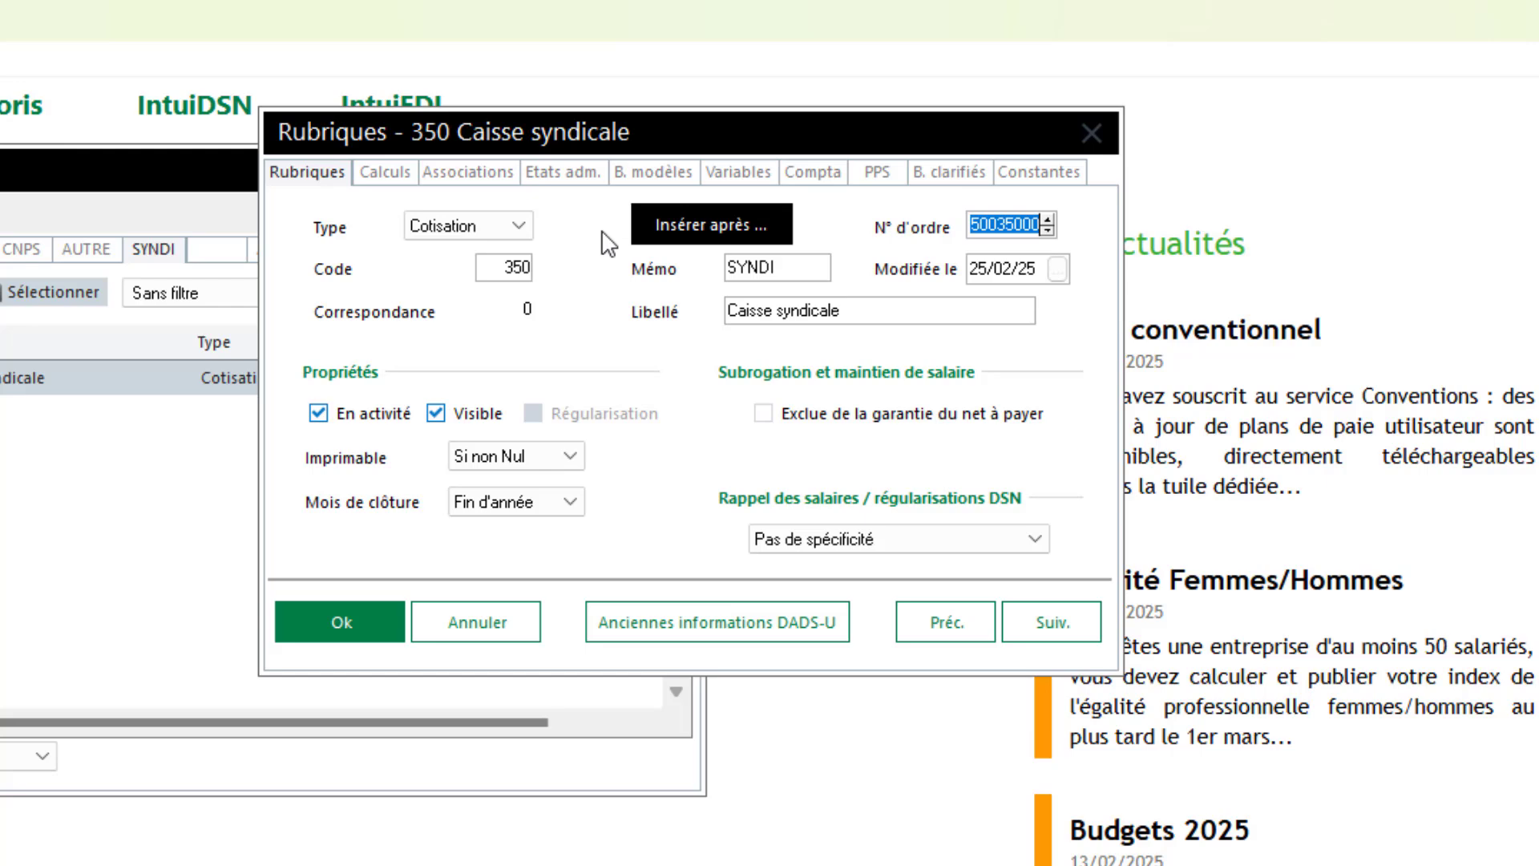
left_click(1091, 133)
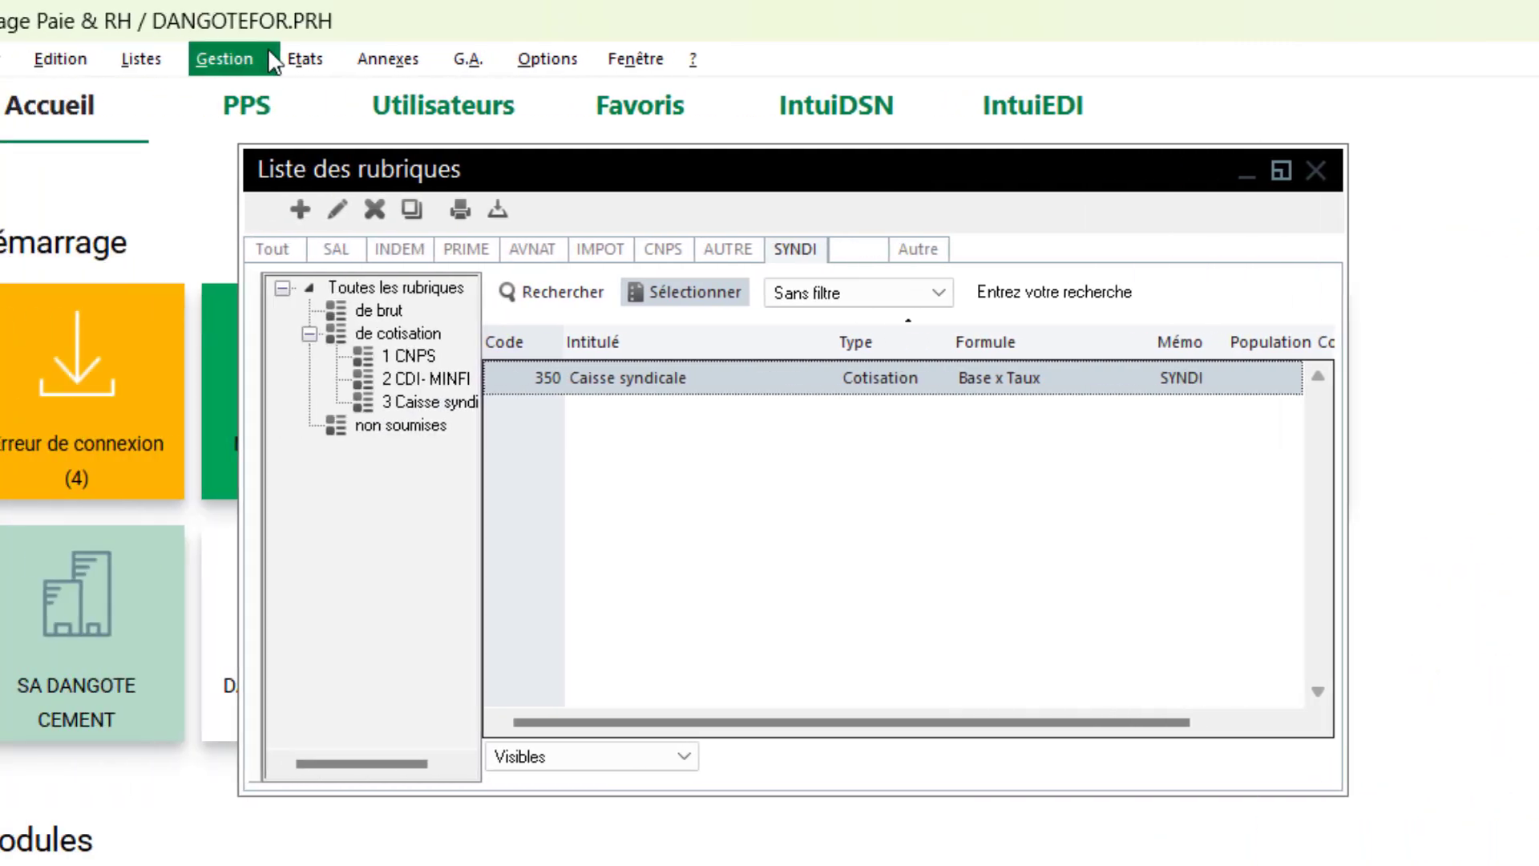
Review the list of payslip templates and close it
left_click(321, 56)
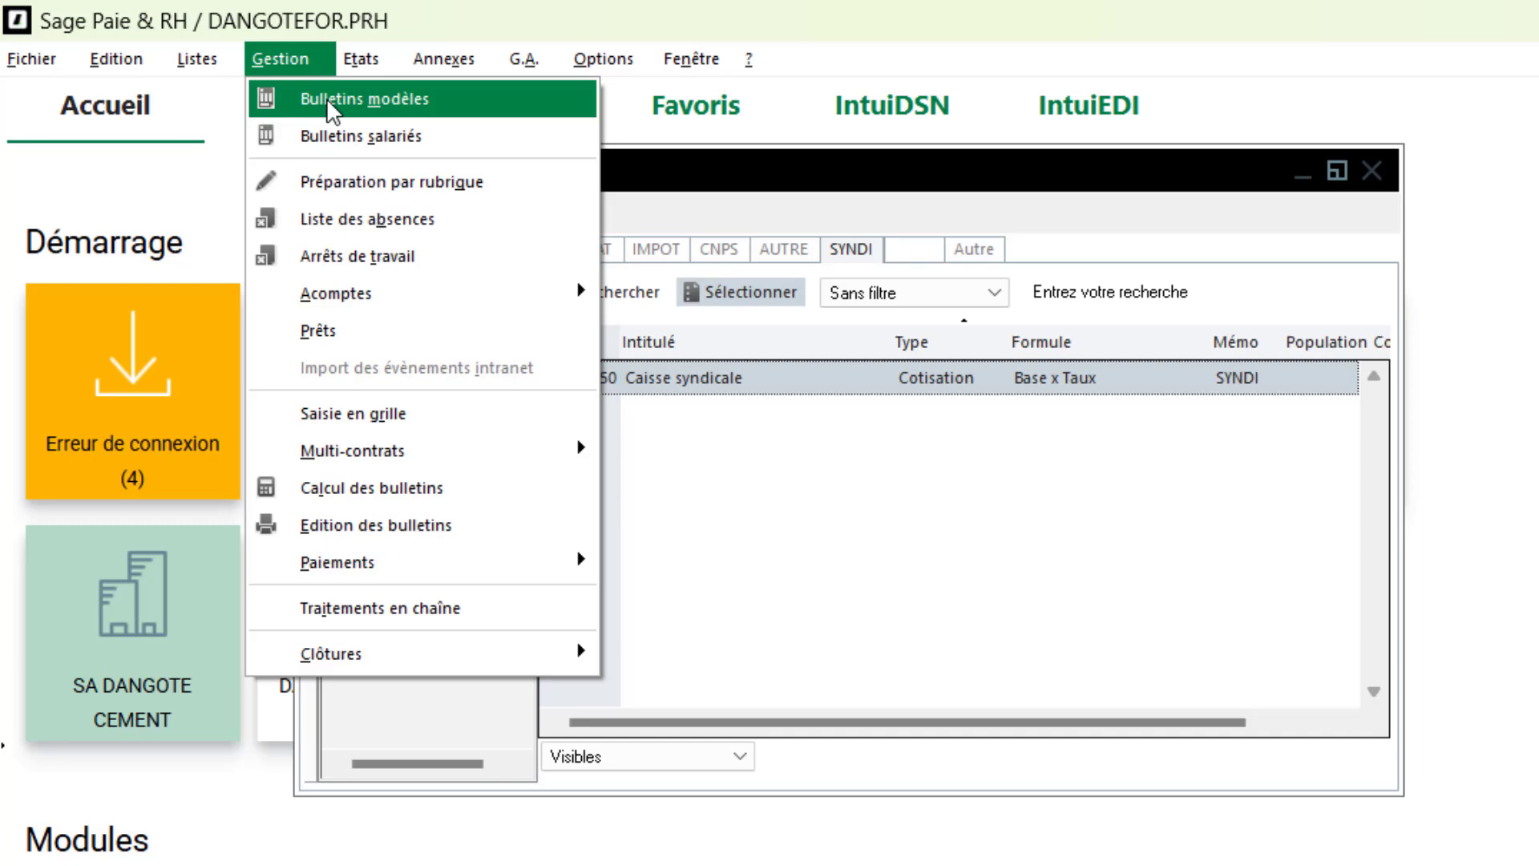
left_click(421, 100)
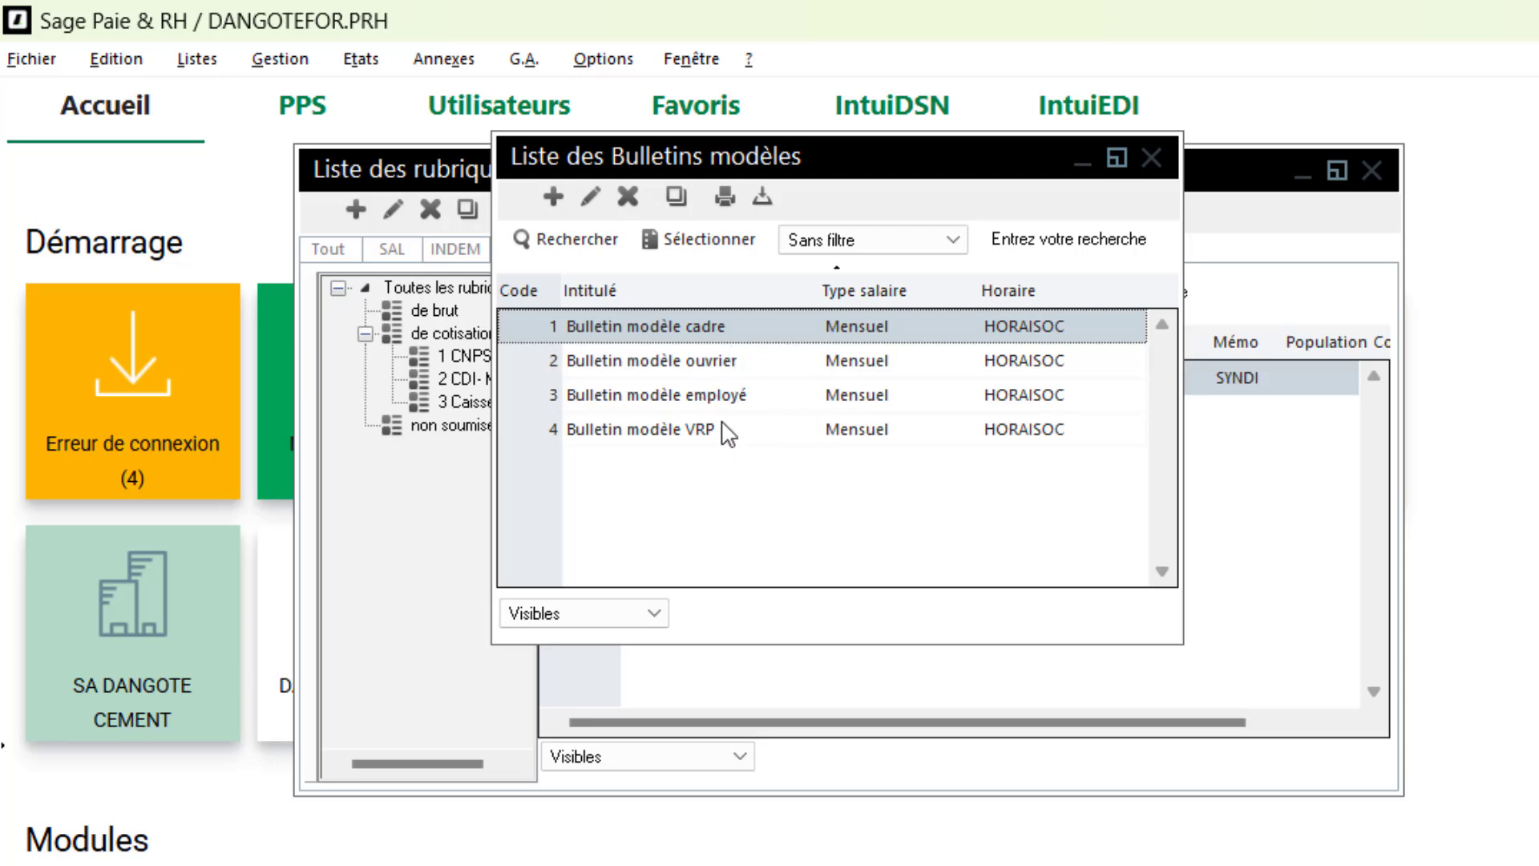
left_click(1151, 158)
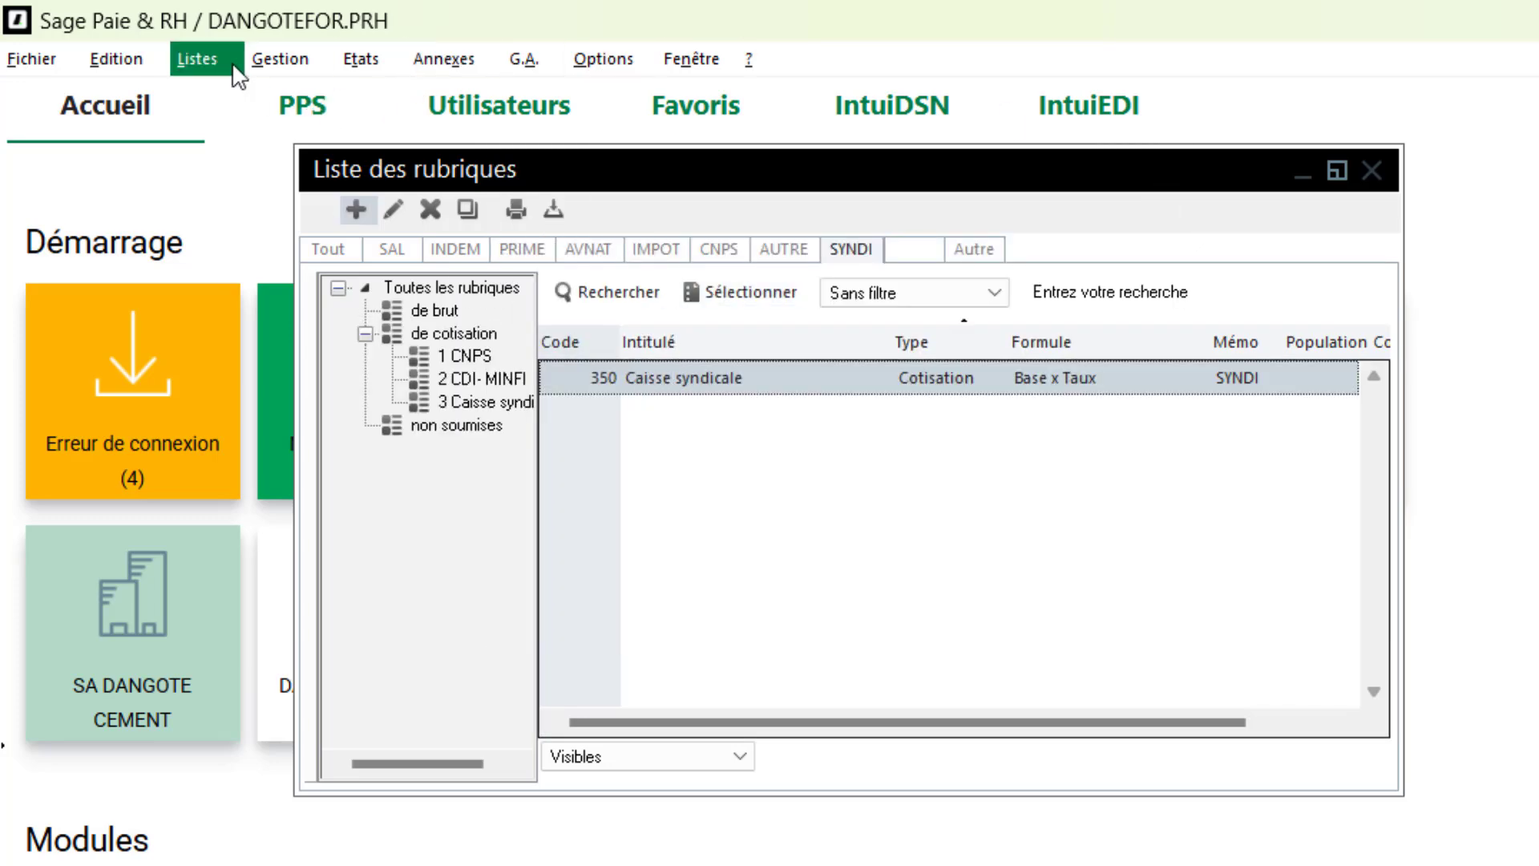
Look through the employees in the personnel records list, selecting the third and second entries, and close the list
left_click(202, 64)
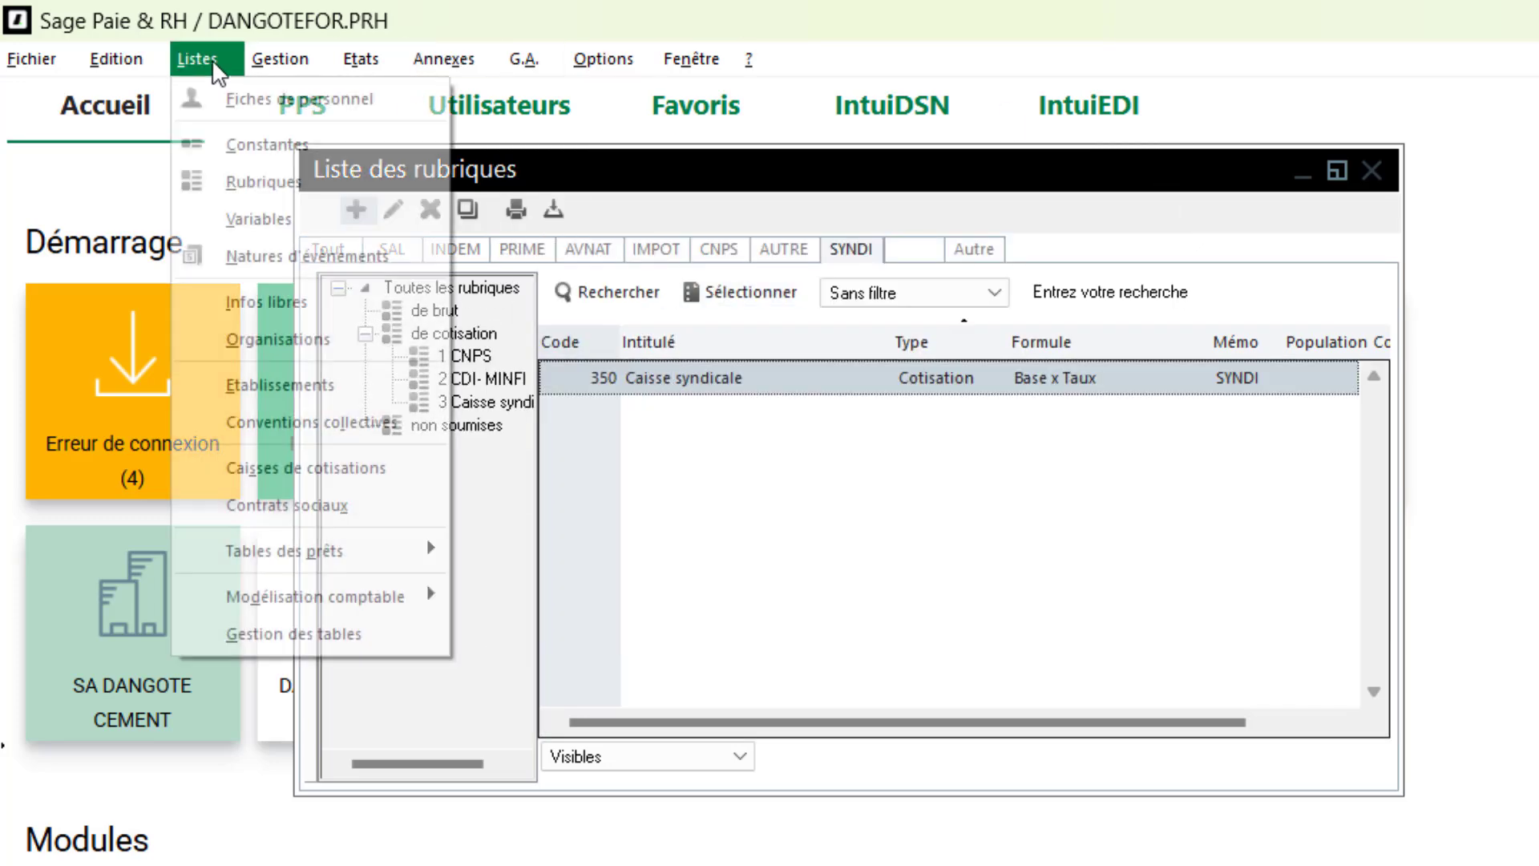
left_click(282, 98)
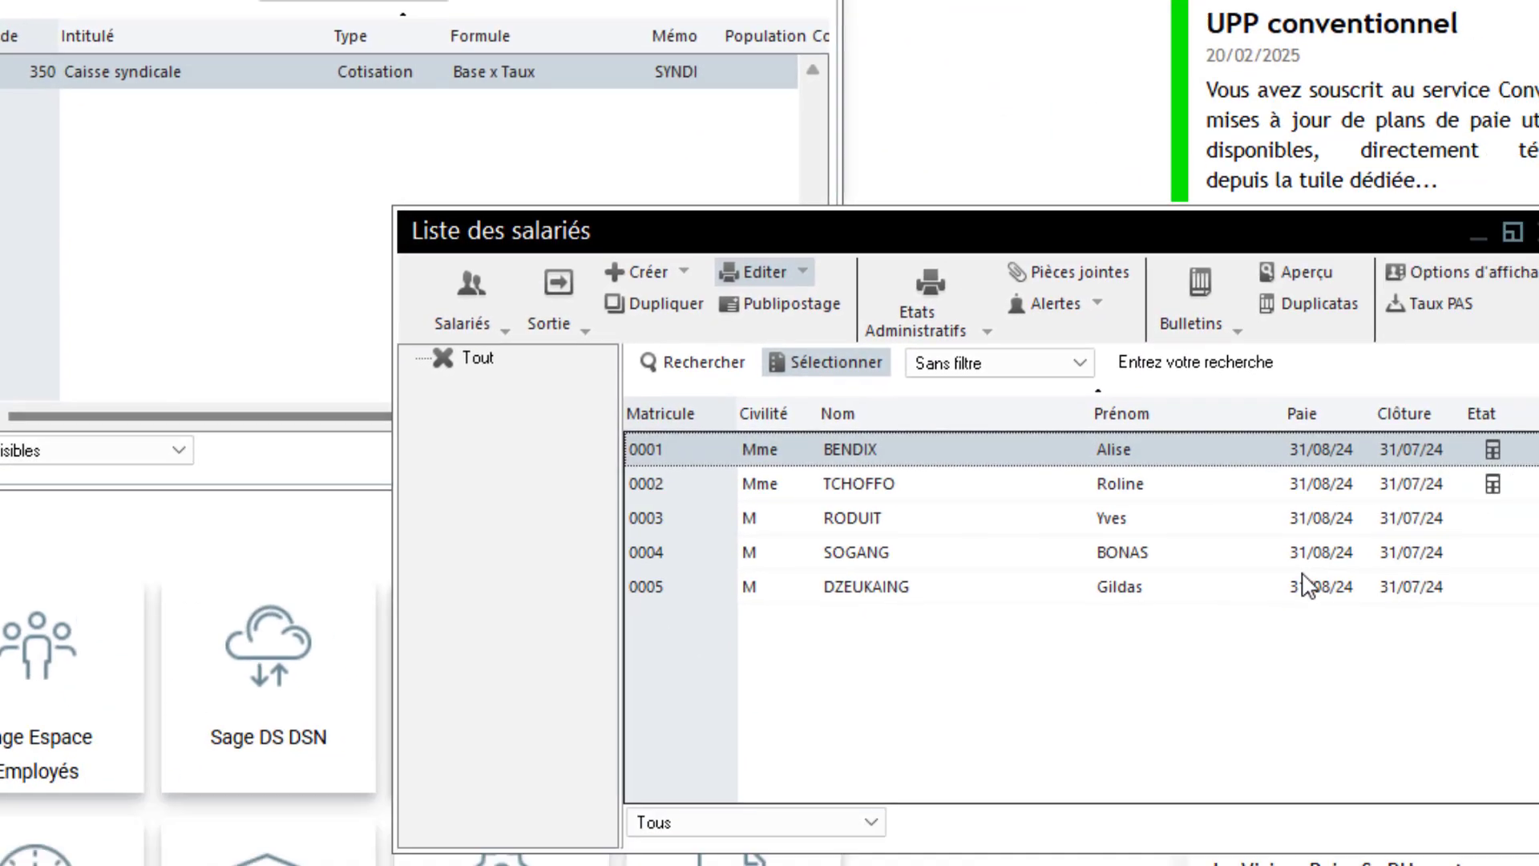
left_click(1361, 520)
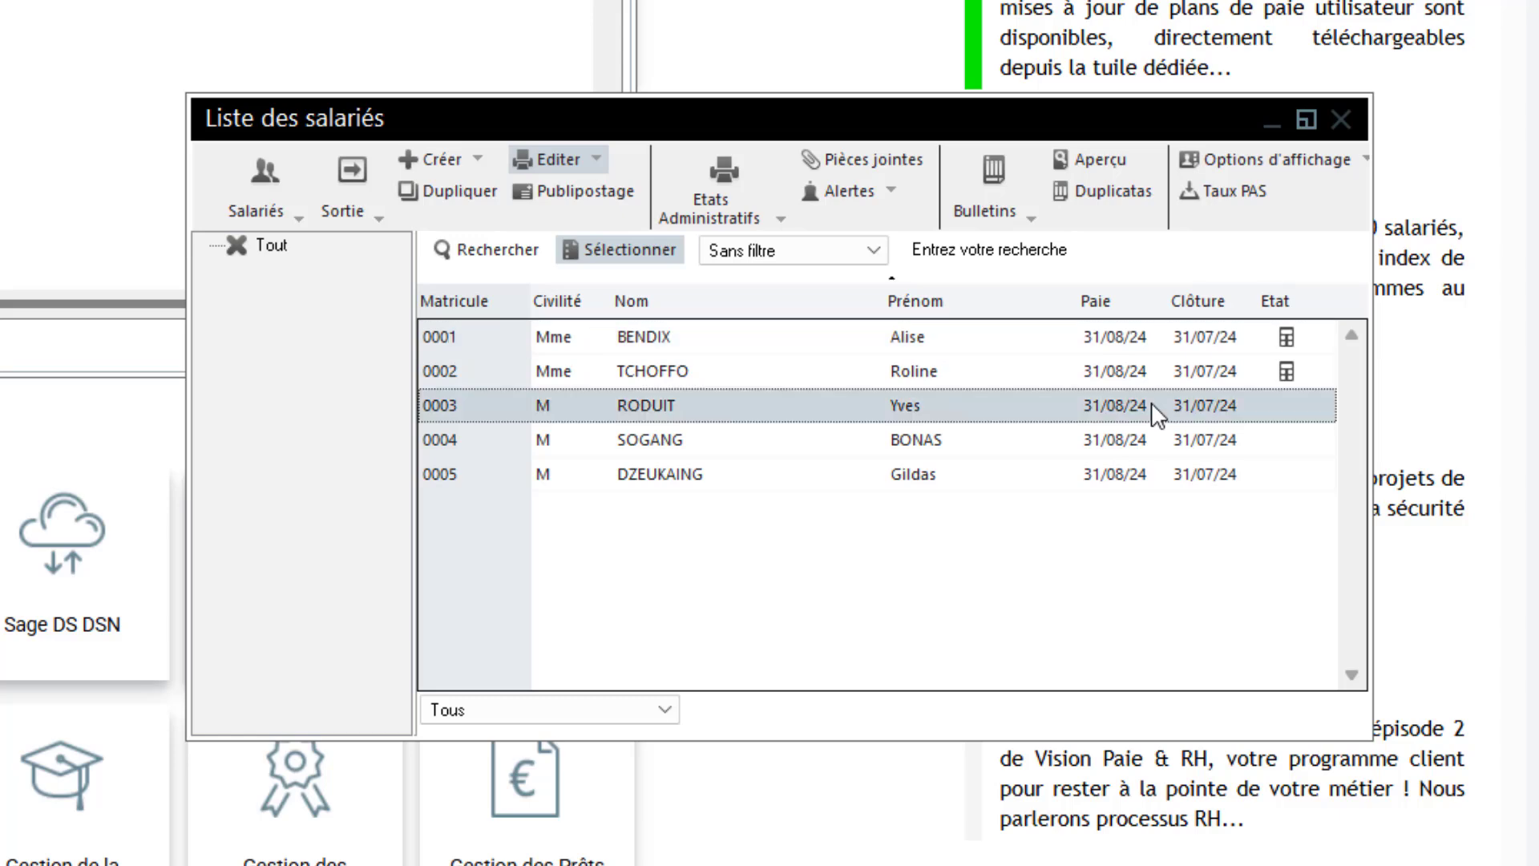
left_click(888, 385)
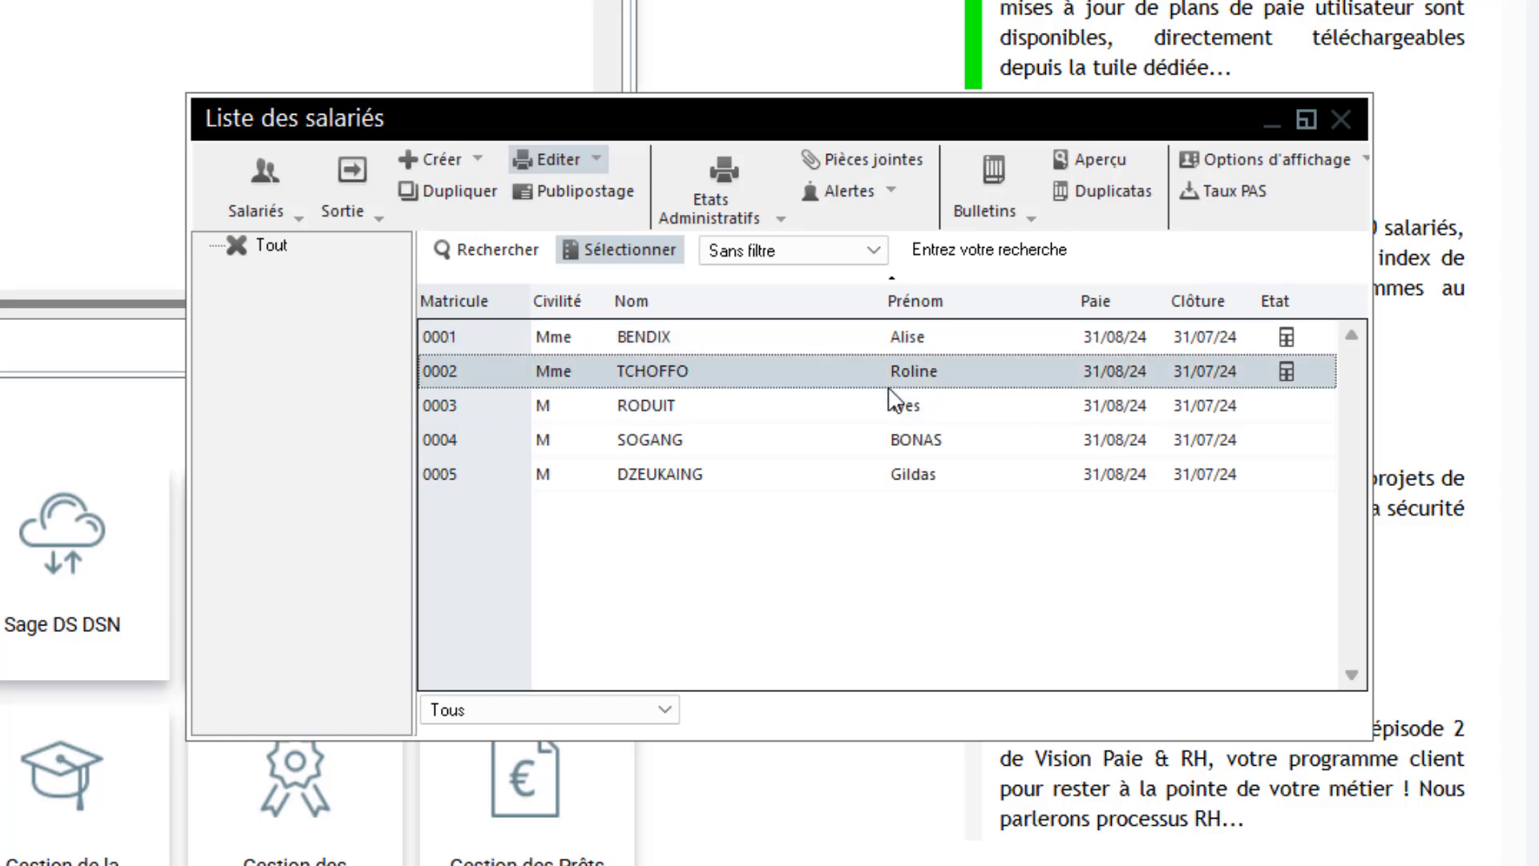
left_click(1340, 119)
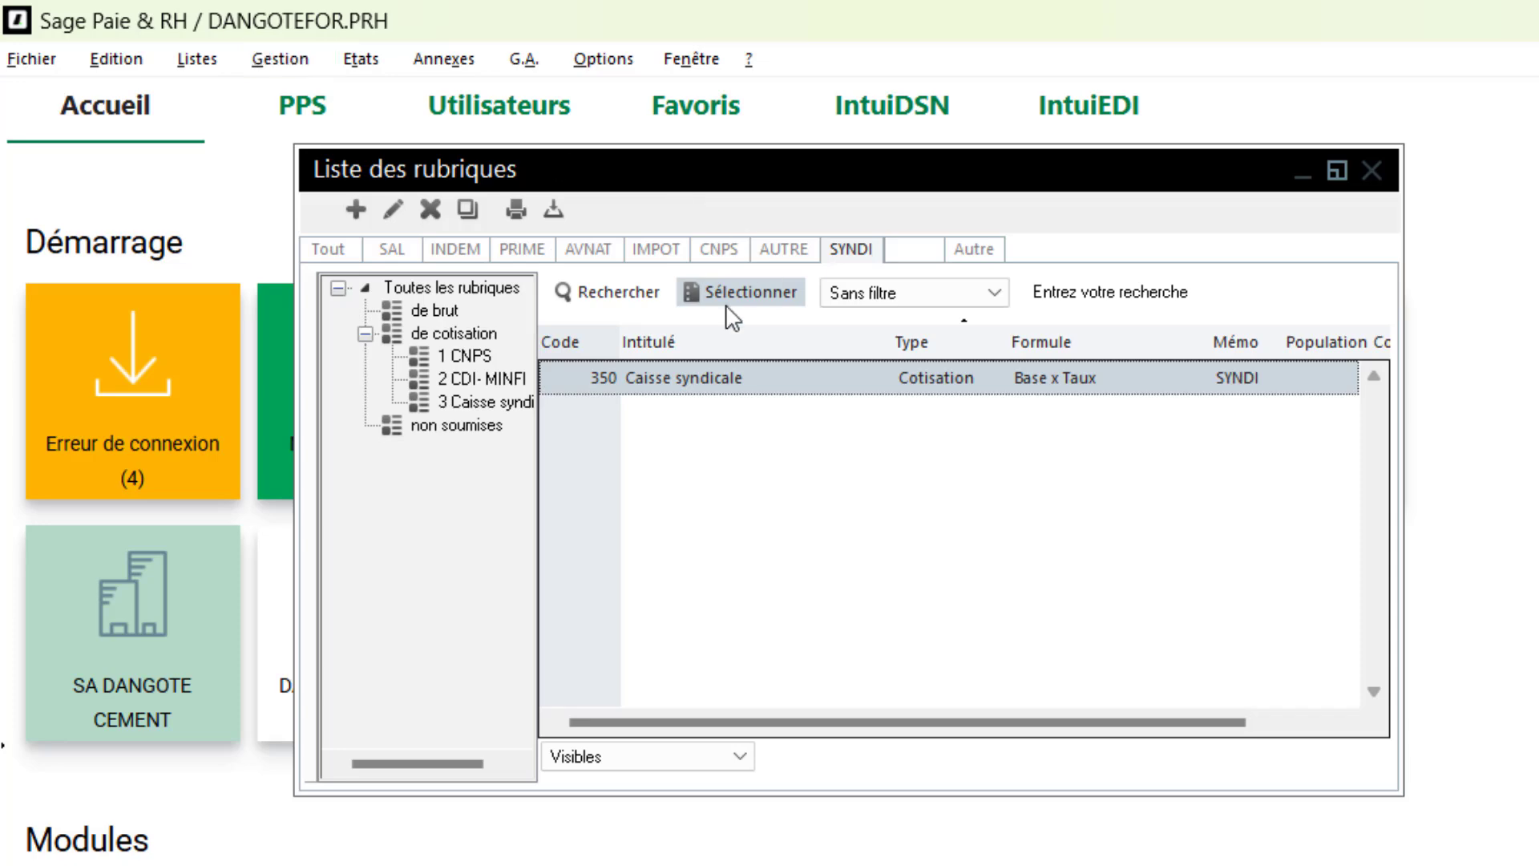
Examine the contract and position details of the second employee in the personnel list, and close the record and the list
left_click(266, 63)
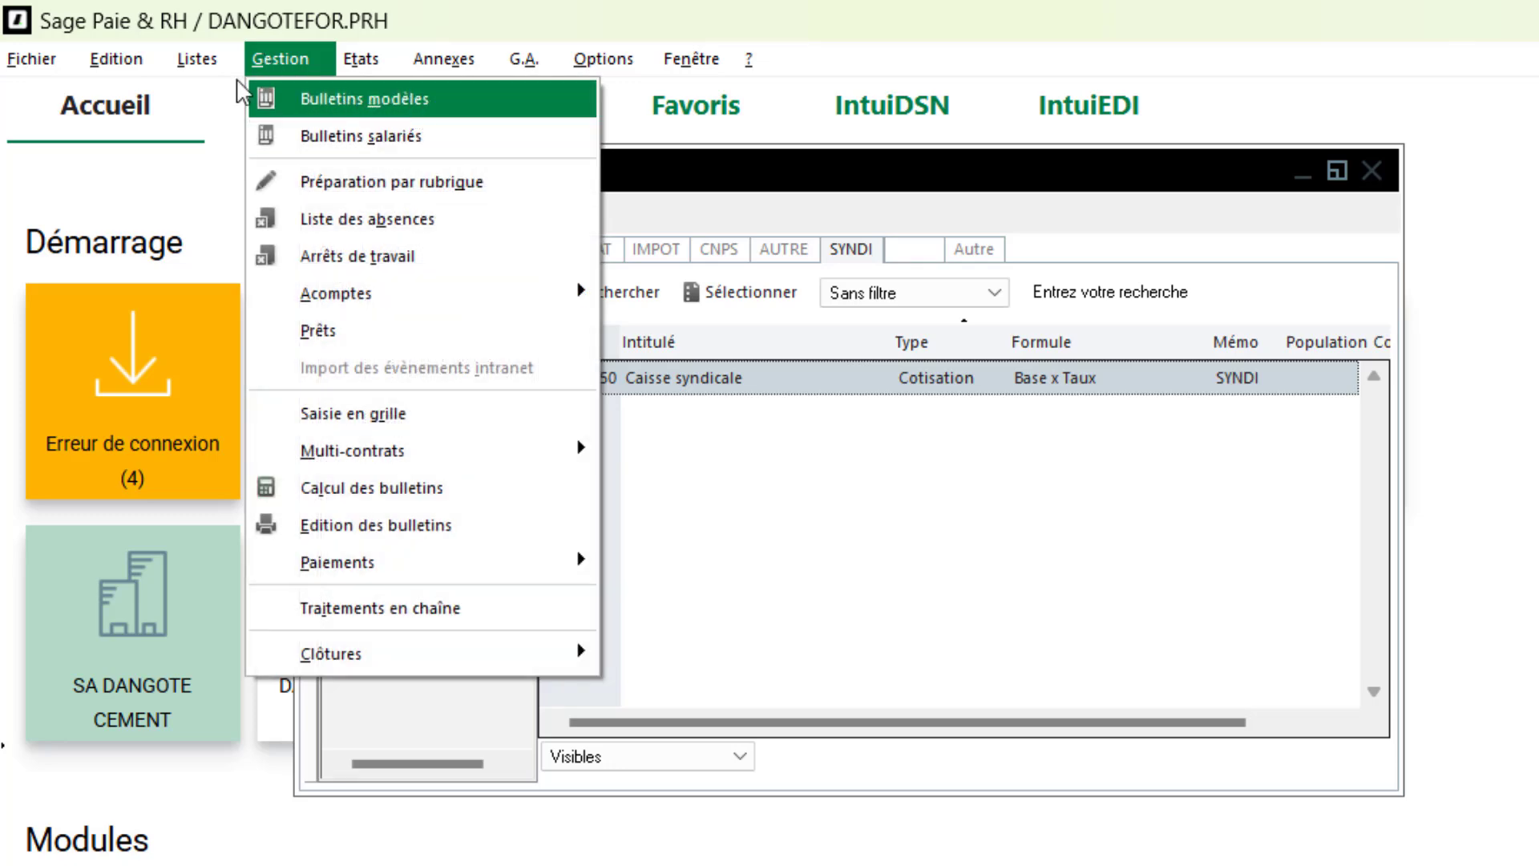
left_click(262, 101)
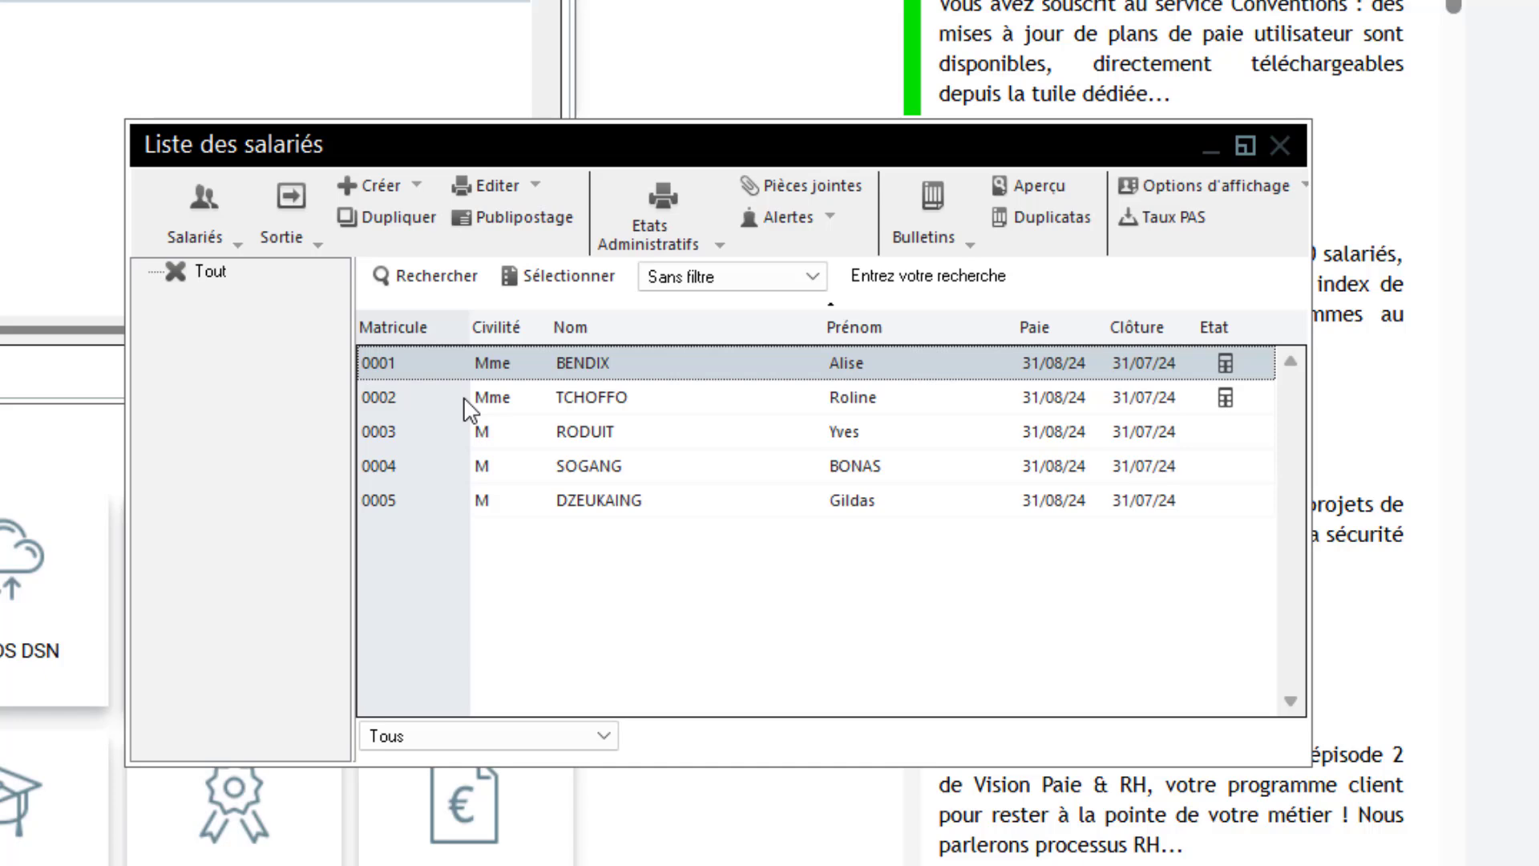
double_click(469, 411)
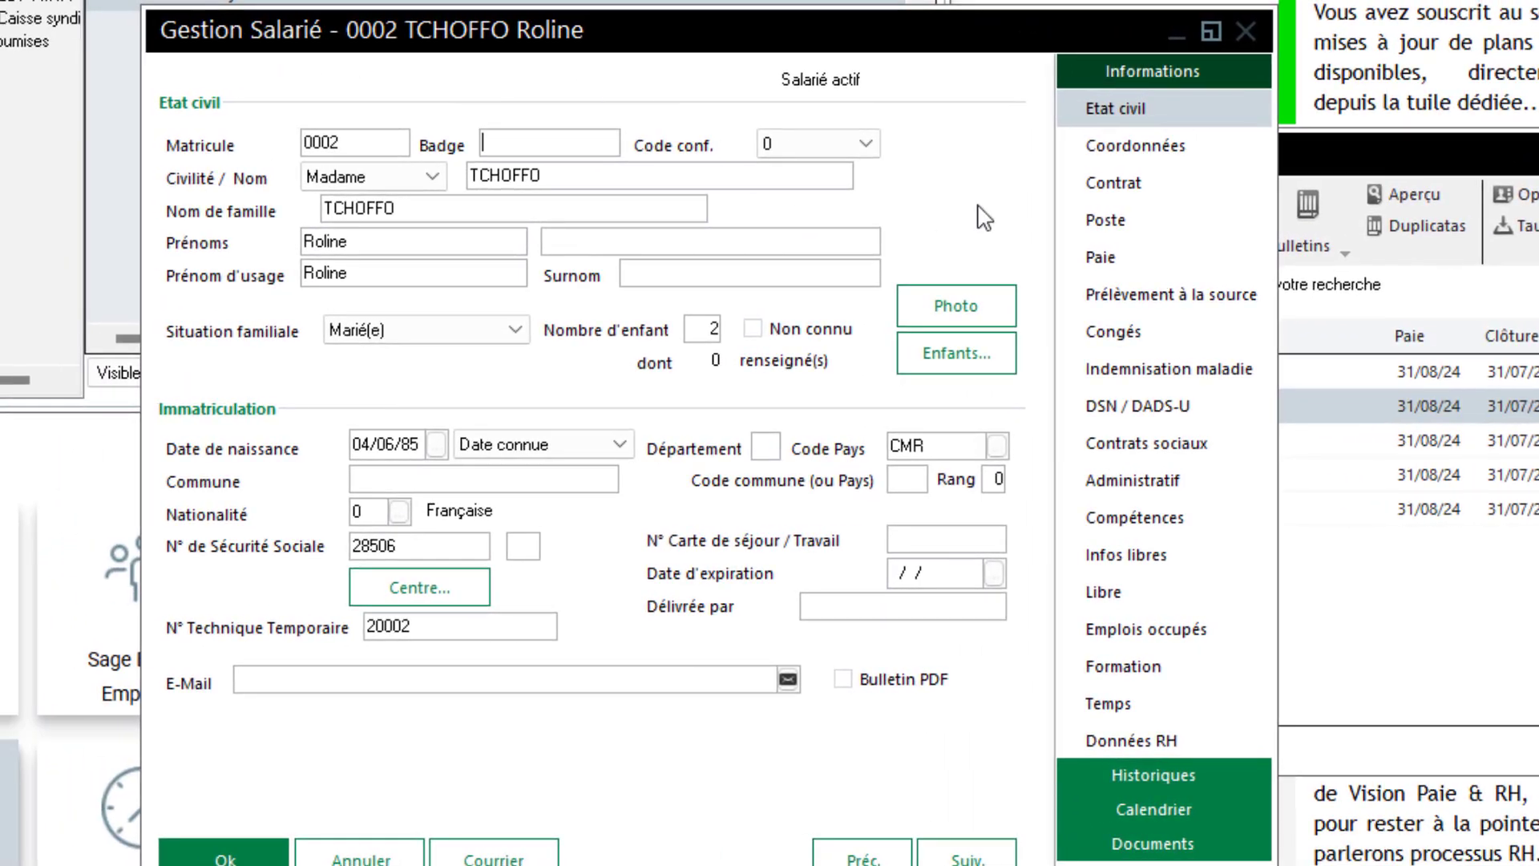
left_click(1168, 192)
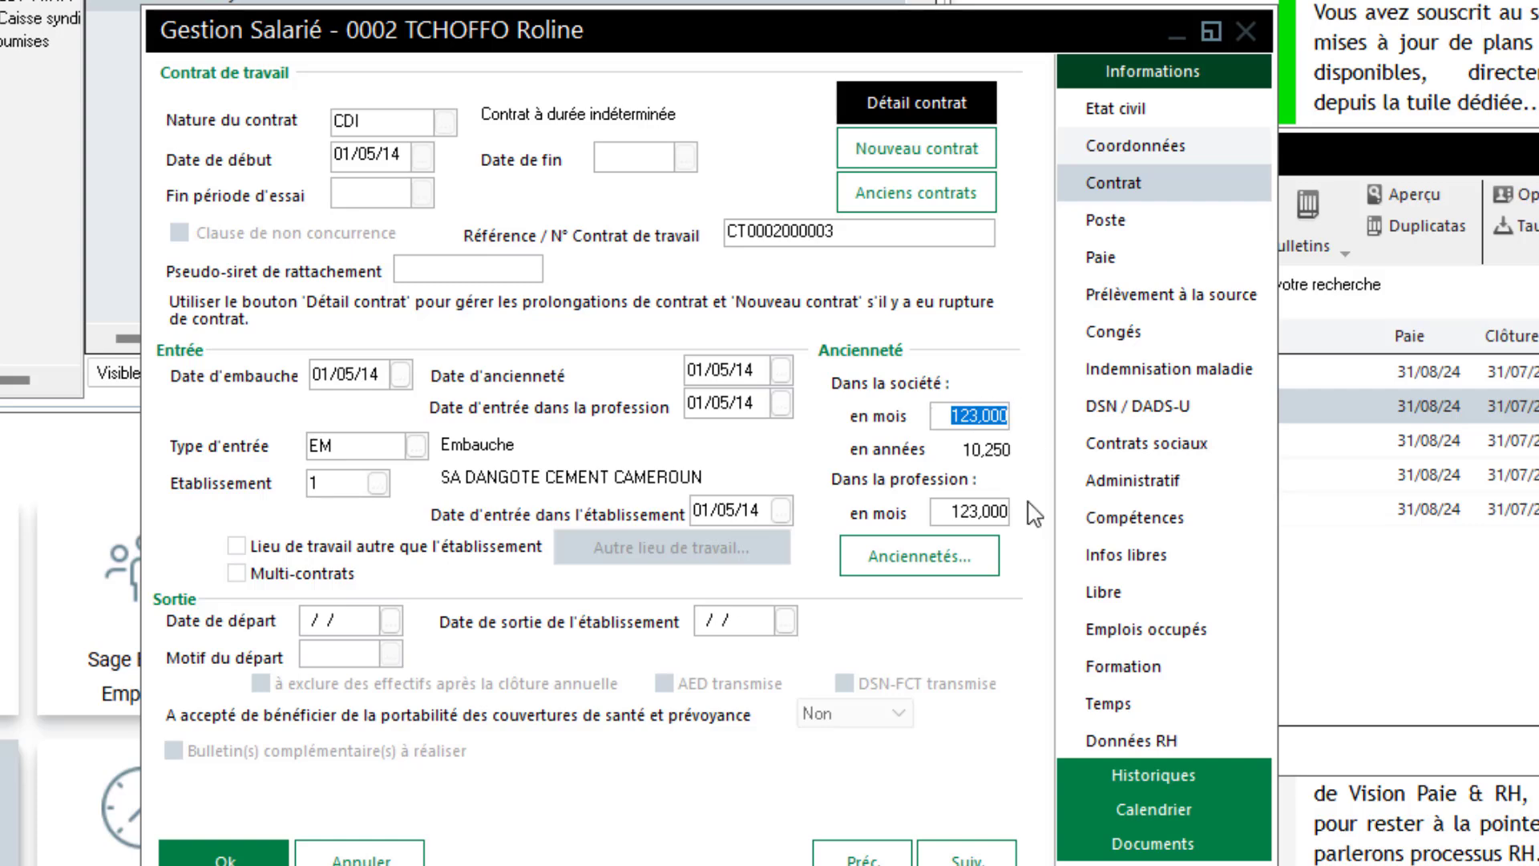
left_click(1146, 221)
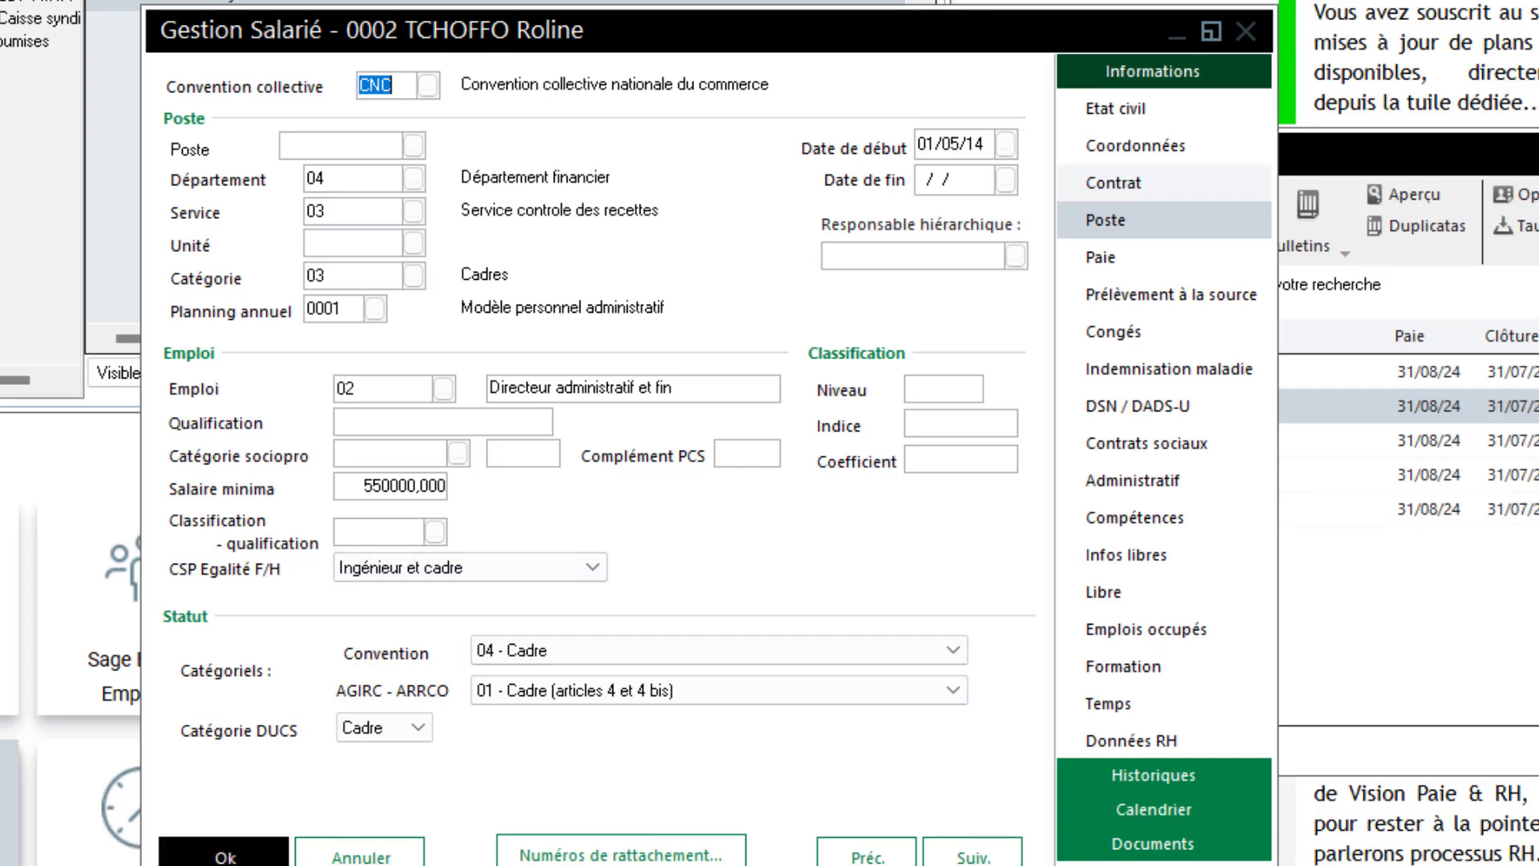
left_click(225, 854)
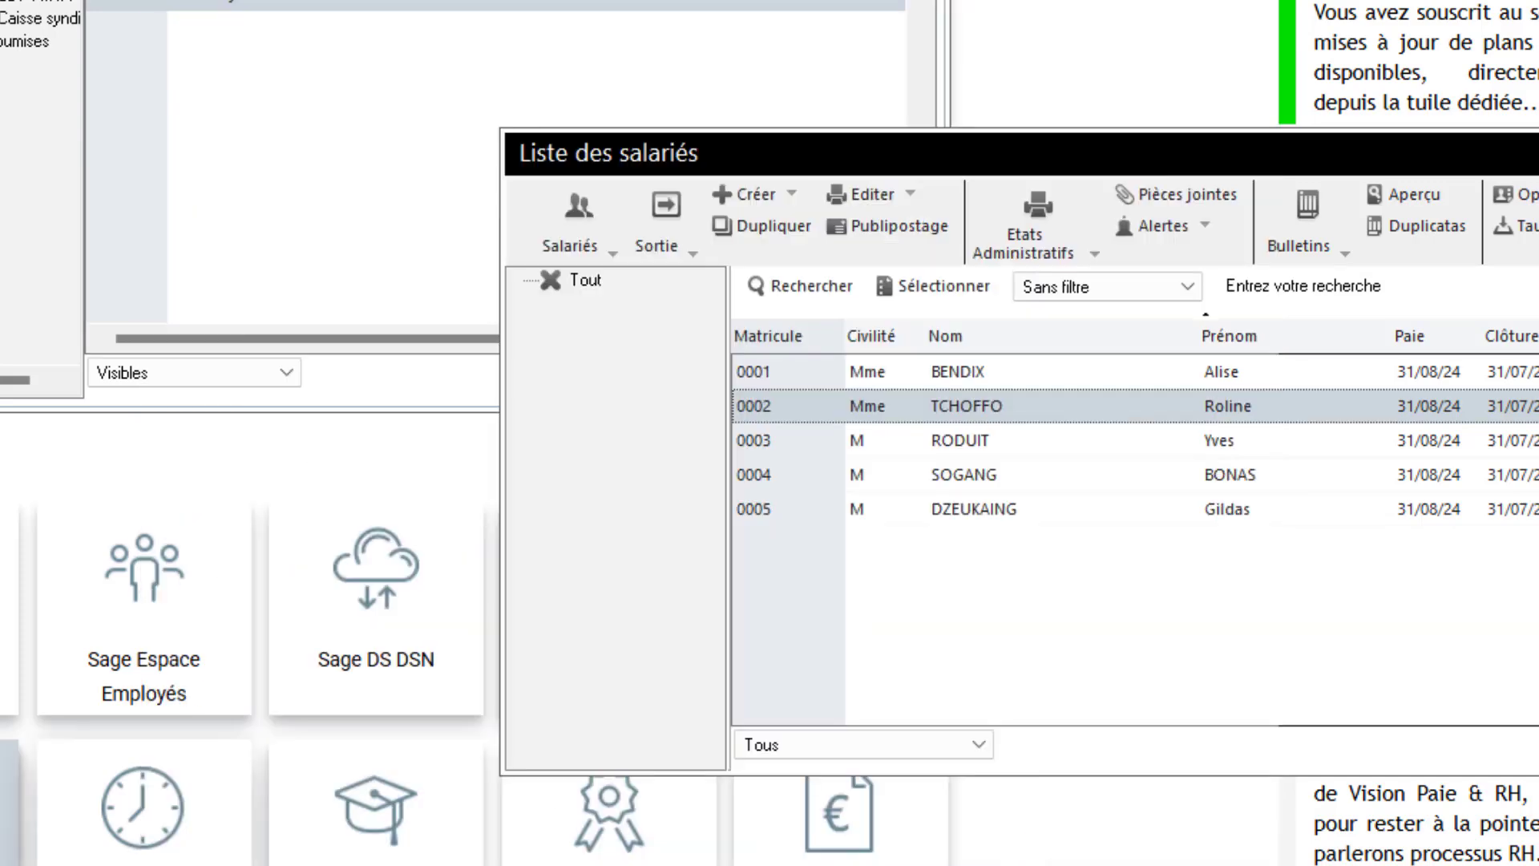
left_click(1537, 152)
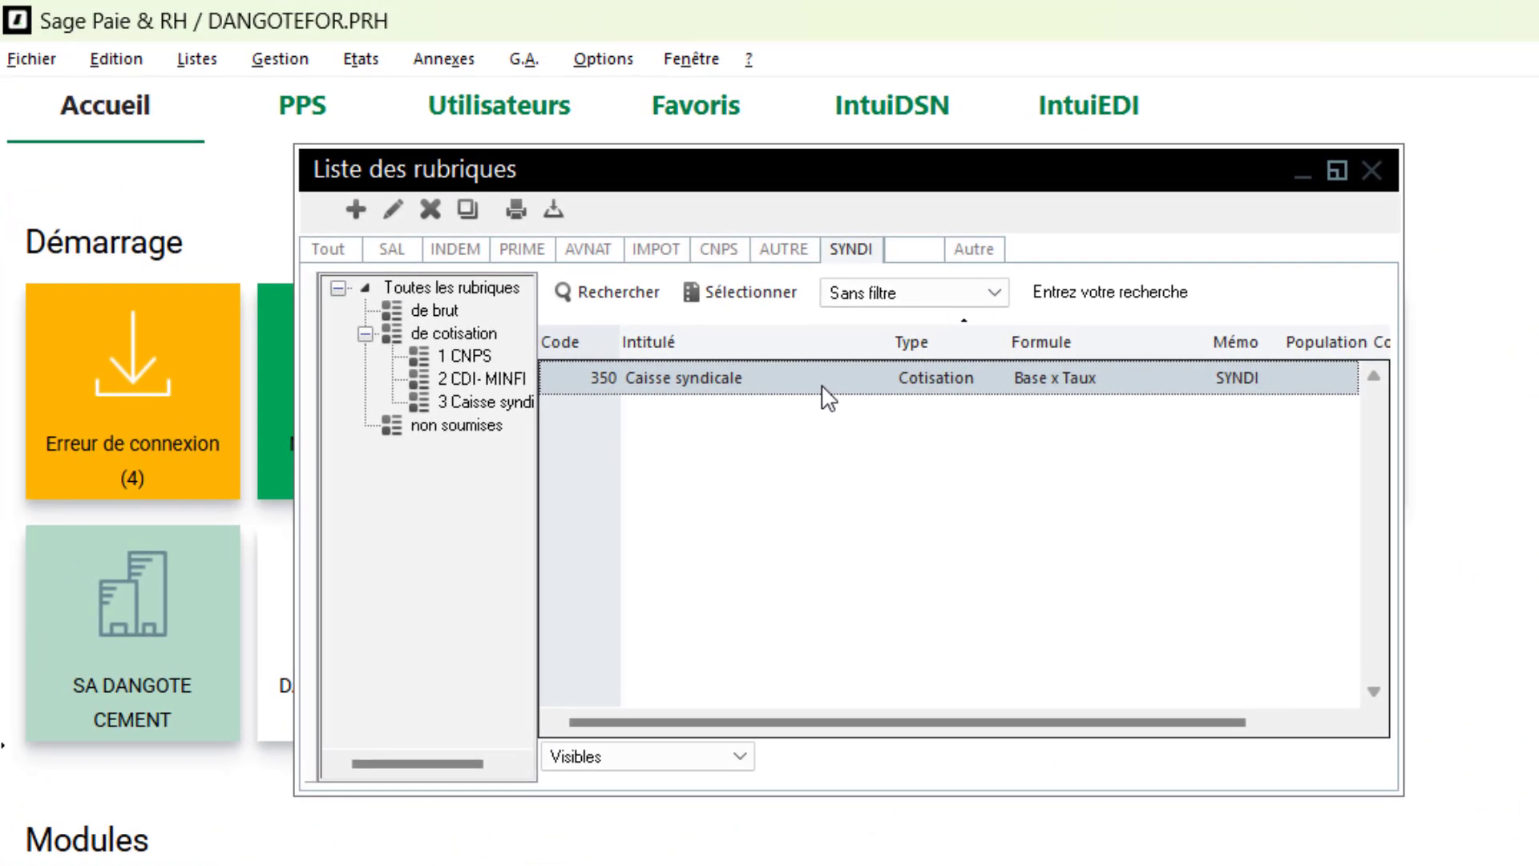
Attach the payslip template "Bulletin modèle cadre" to pay item 350, Caisse syndicale
double_click(513, 120)
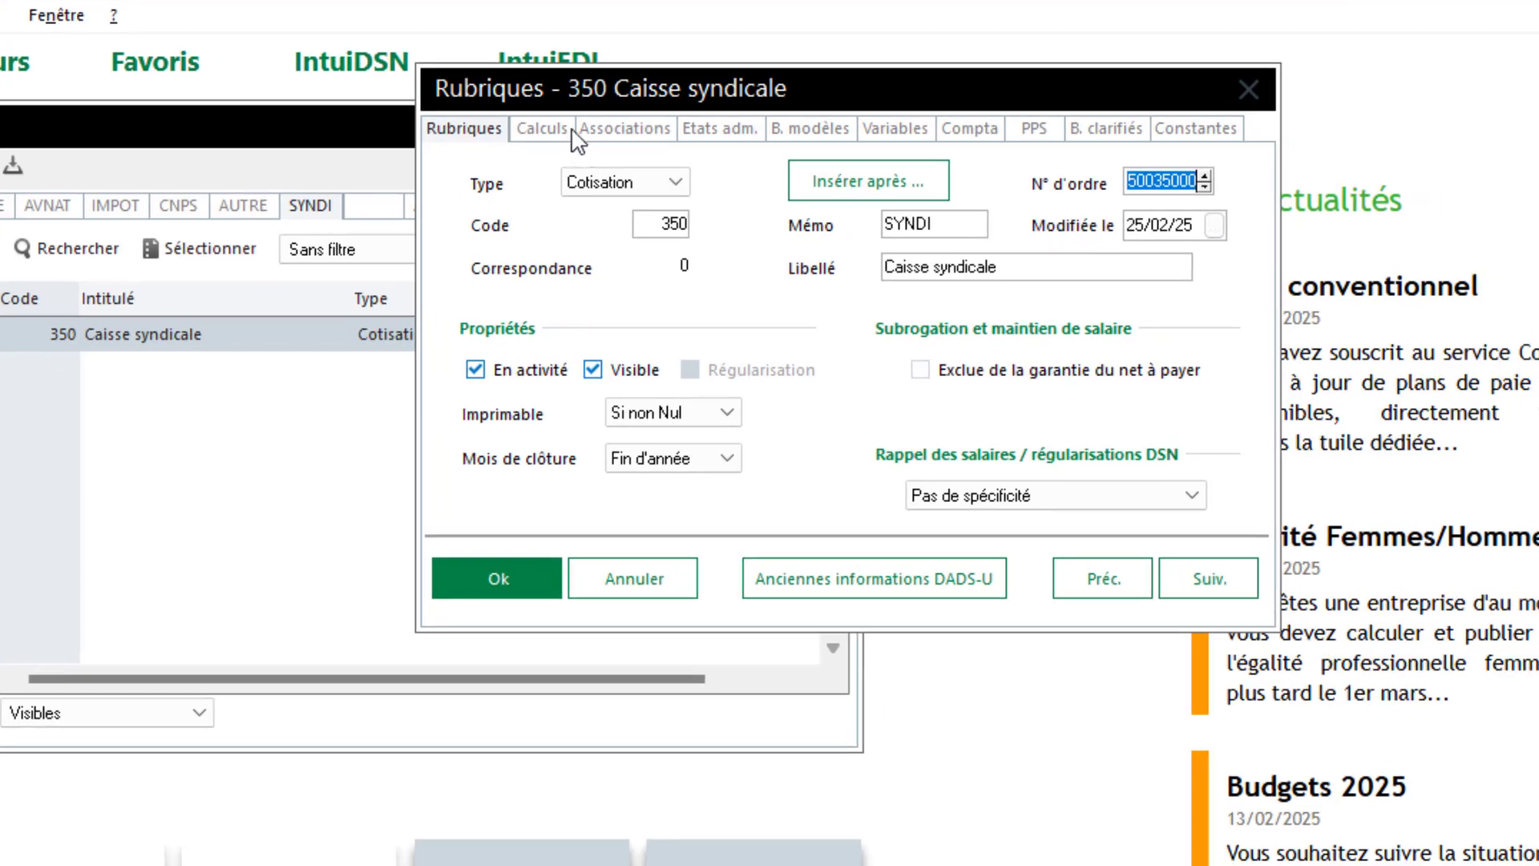
left_click(615, 130)
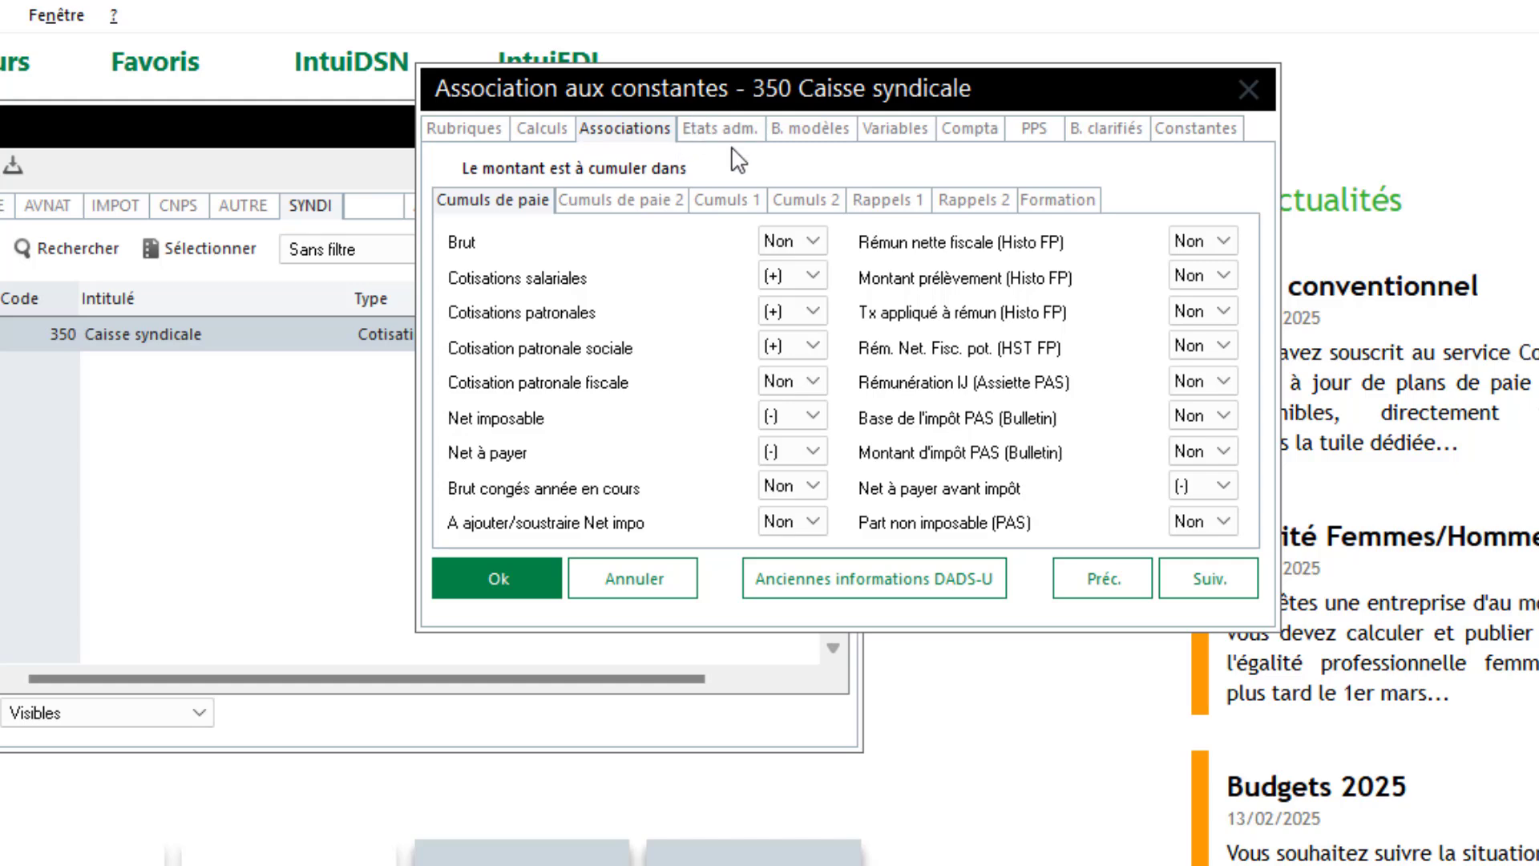
left_click(804, 135)
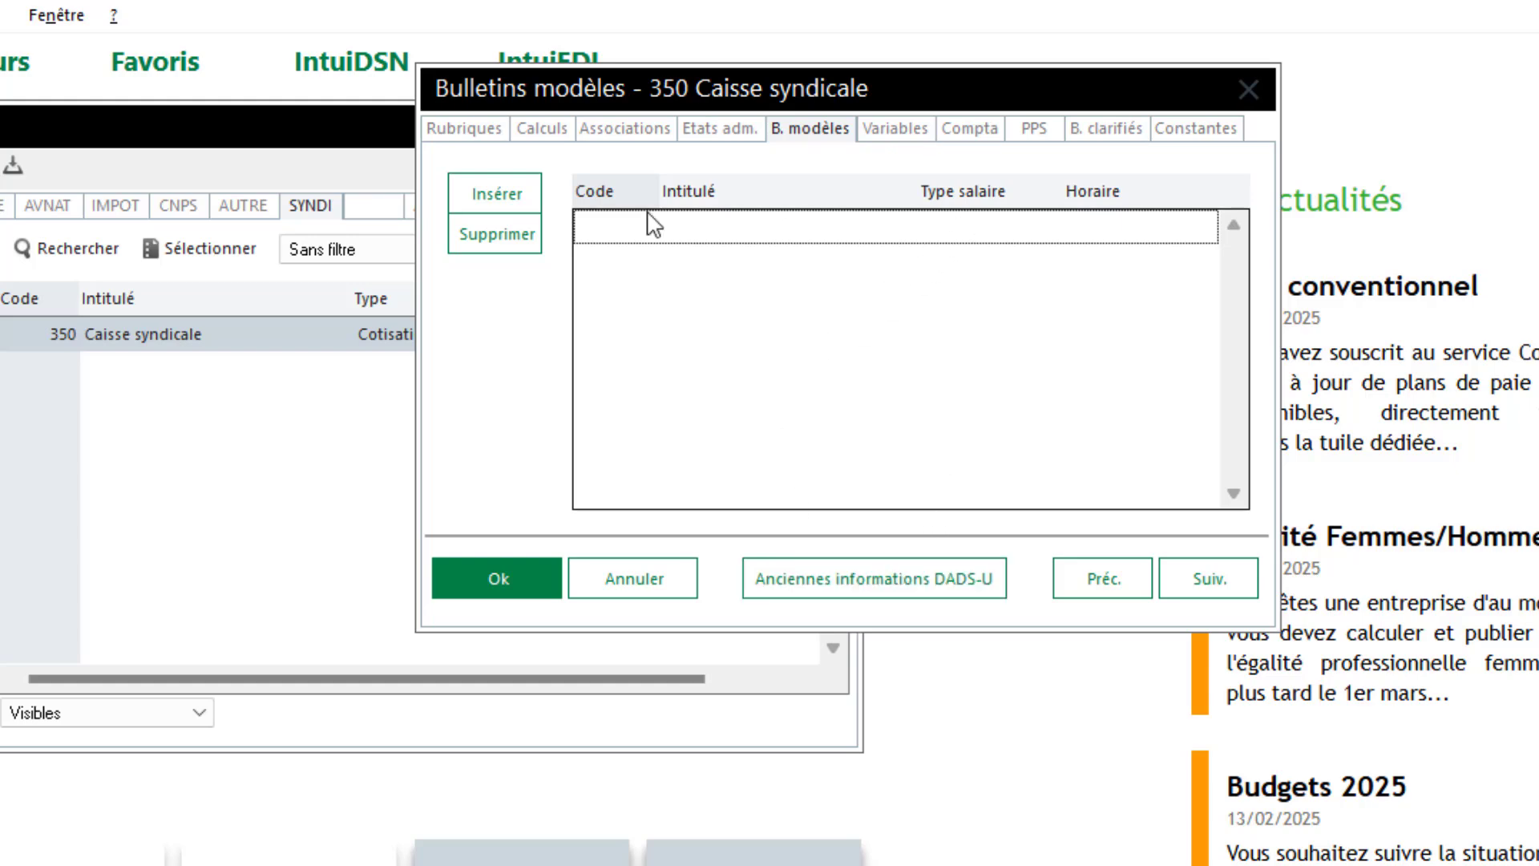
left_click(462, 195)
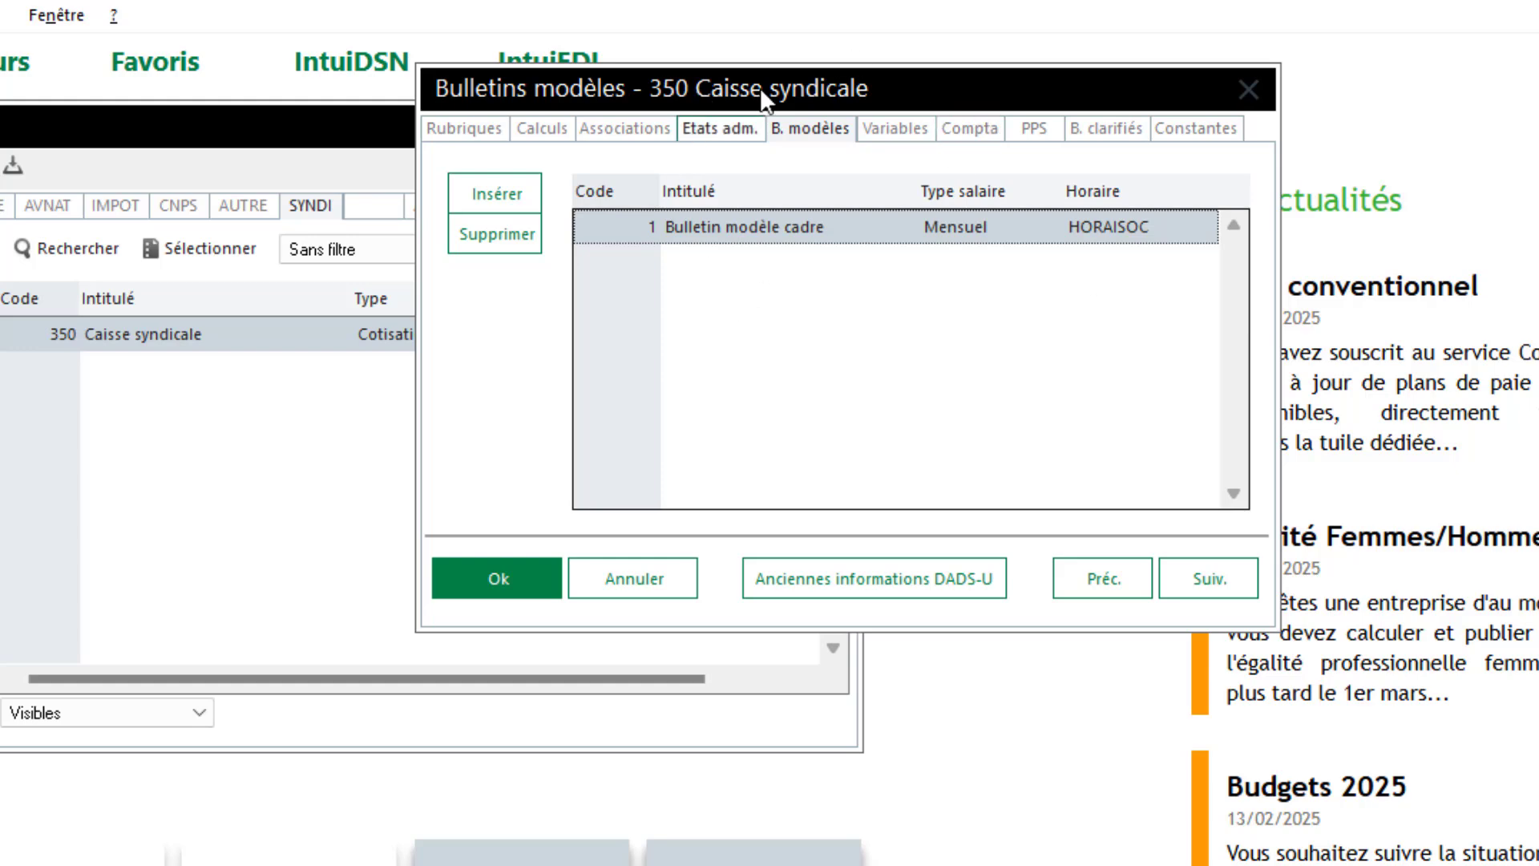
Attach "Bulletin modèle VRP" to the pay item as well, save it and accept reissuing the payslips
left_click(494, 189)
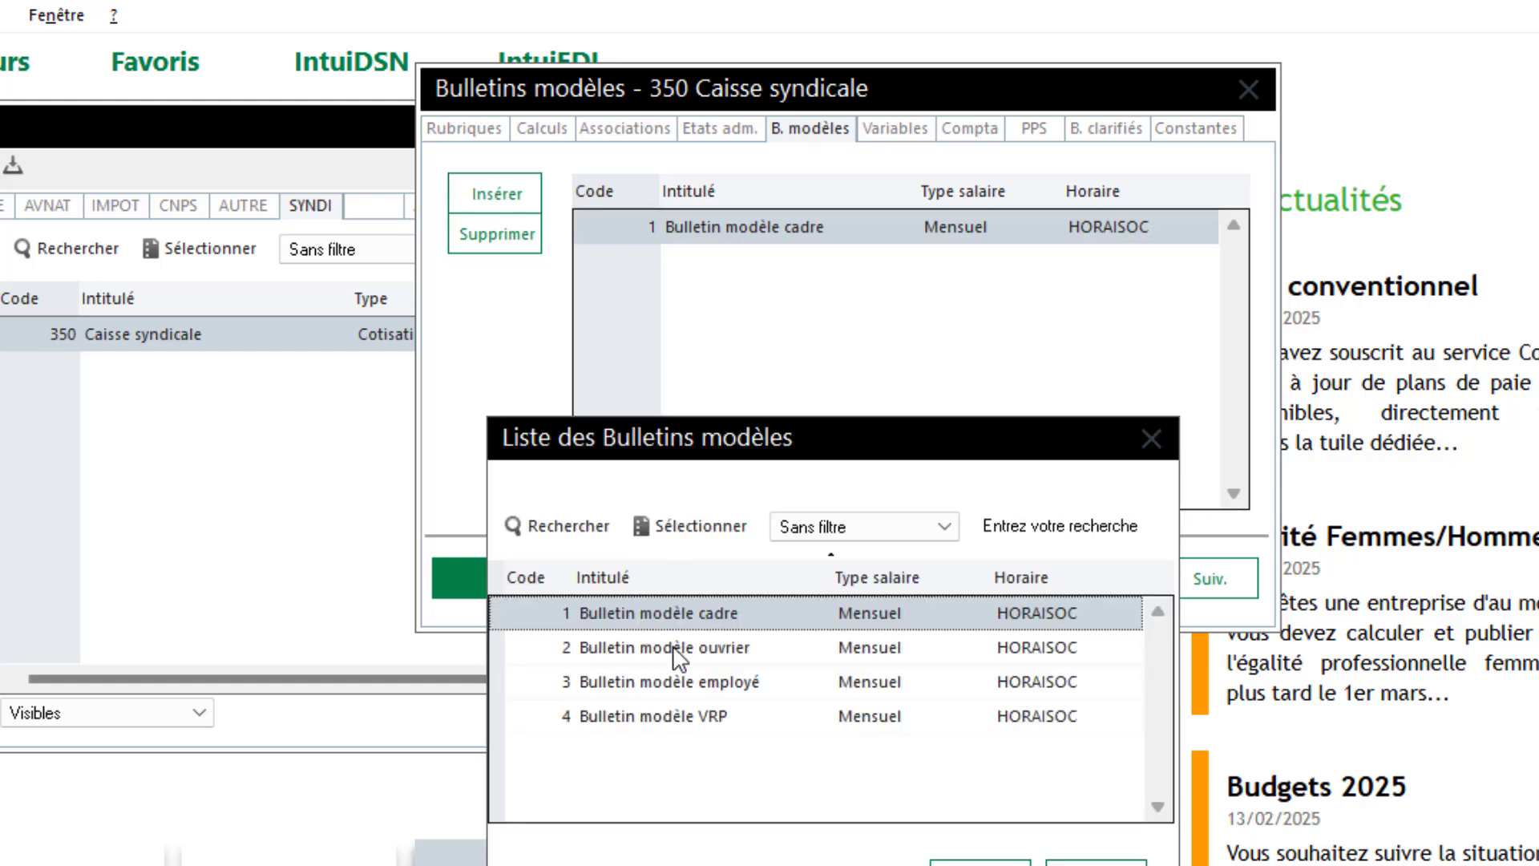
double_click(726, 715)
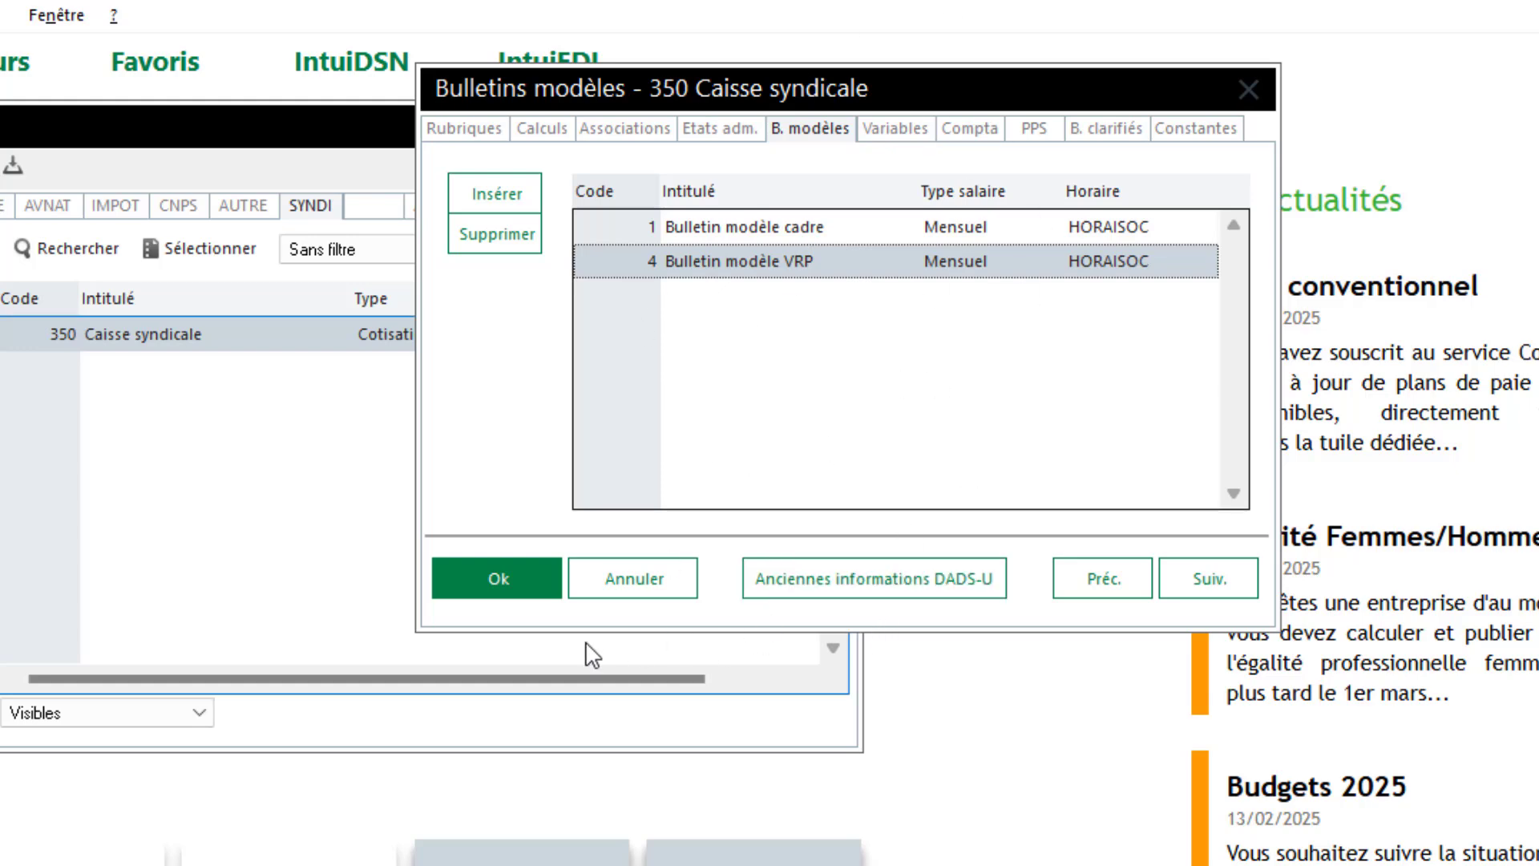
left_click(508, 577)
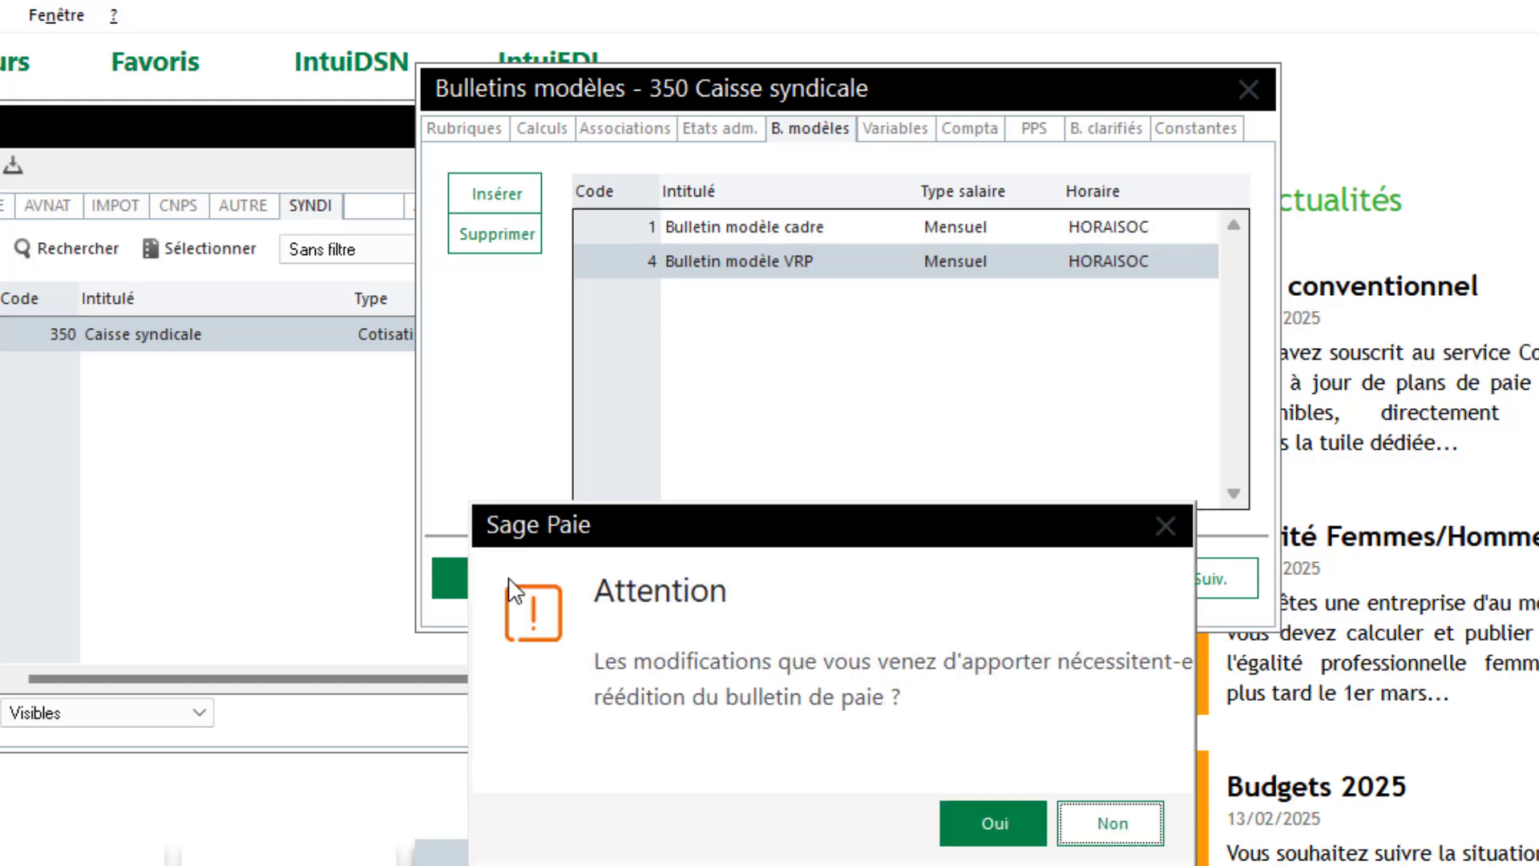
left_click(975, 818)
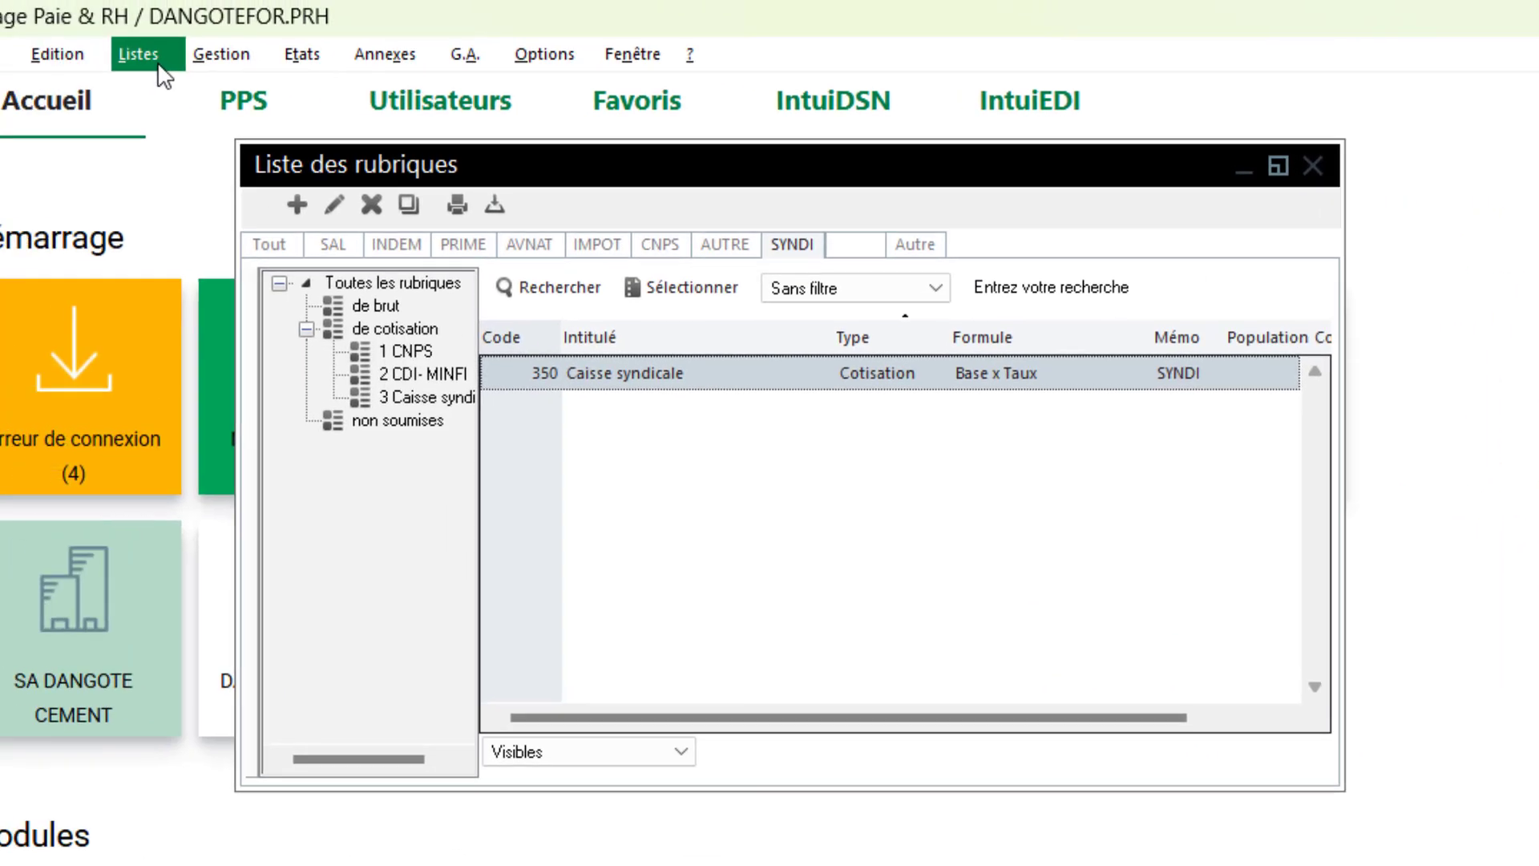
Examine the position and pay details in the second employee's personnel record, and close the record and the open lists
left_click(152, 56)
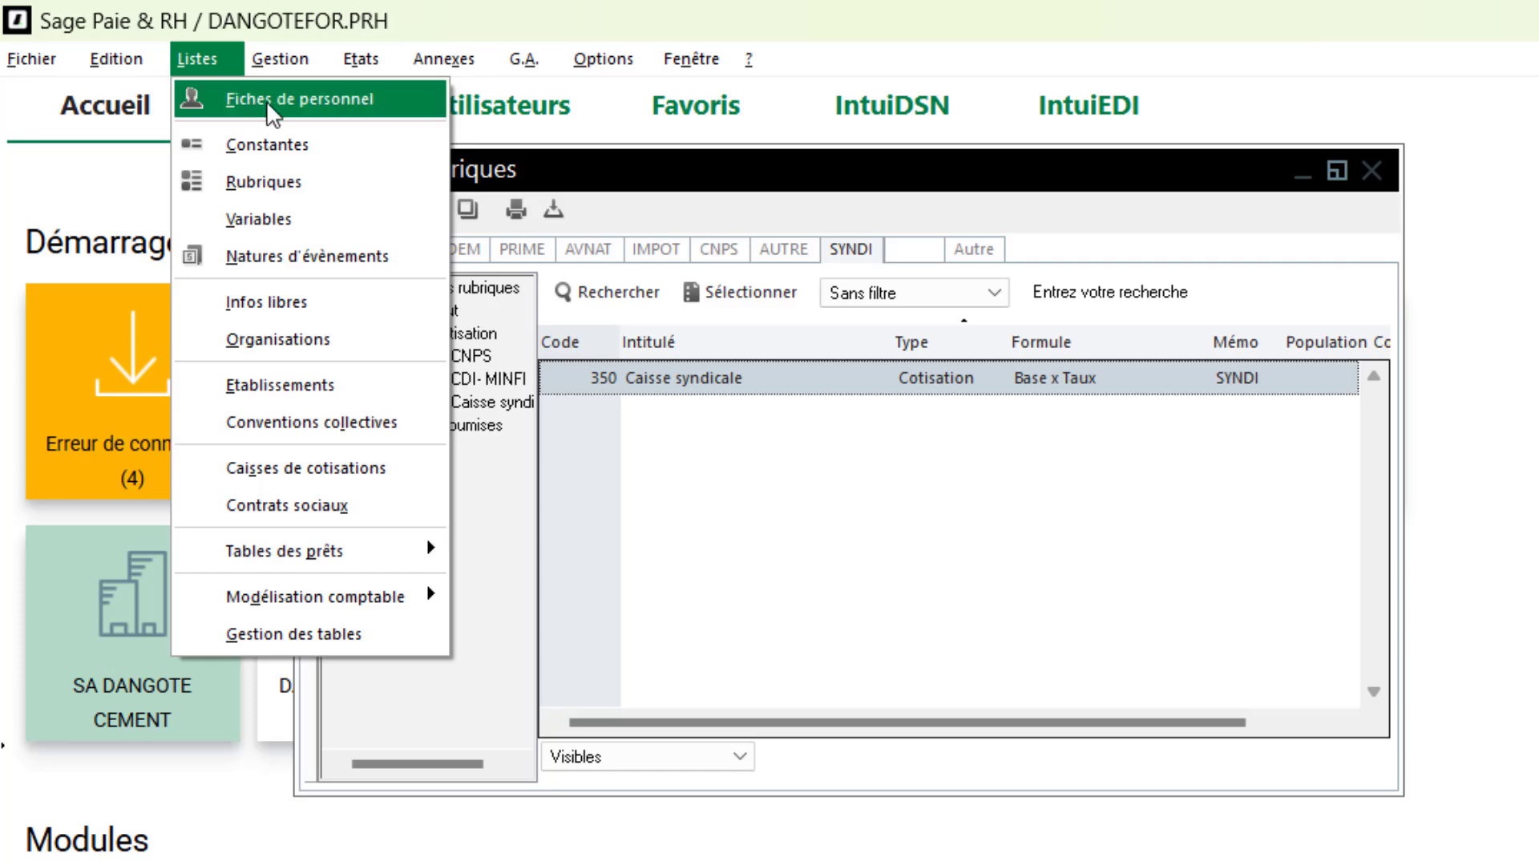
left_click(207, 95)
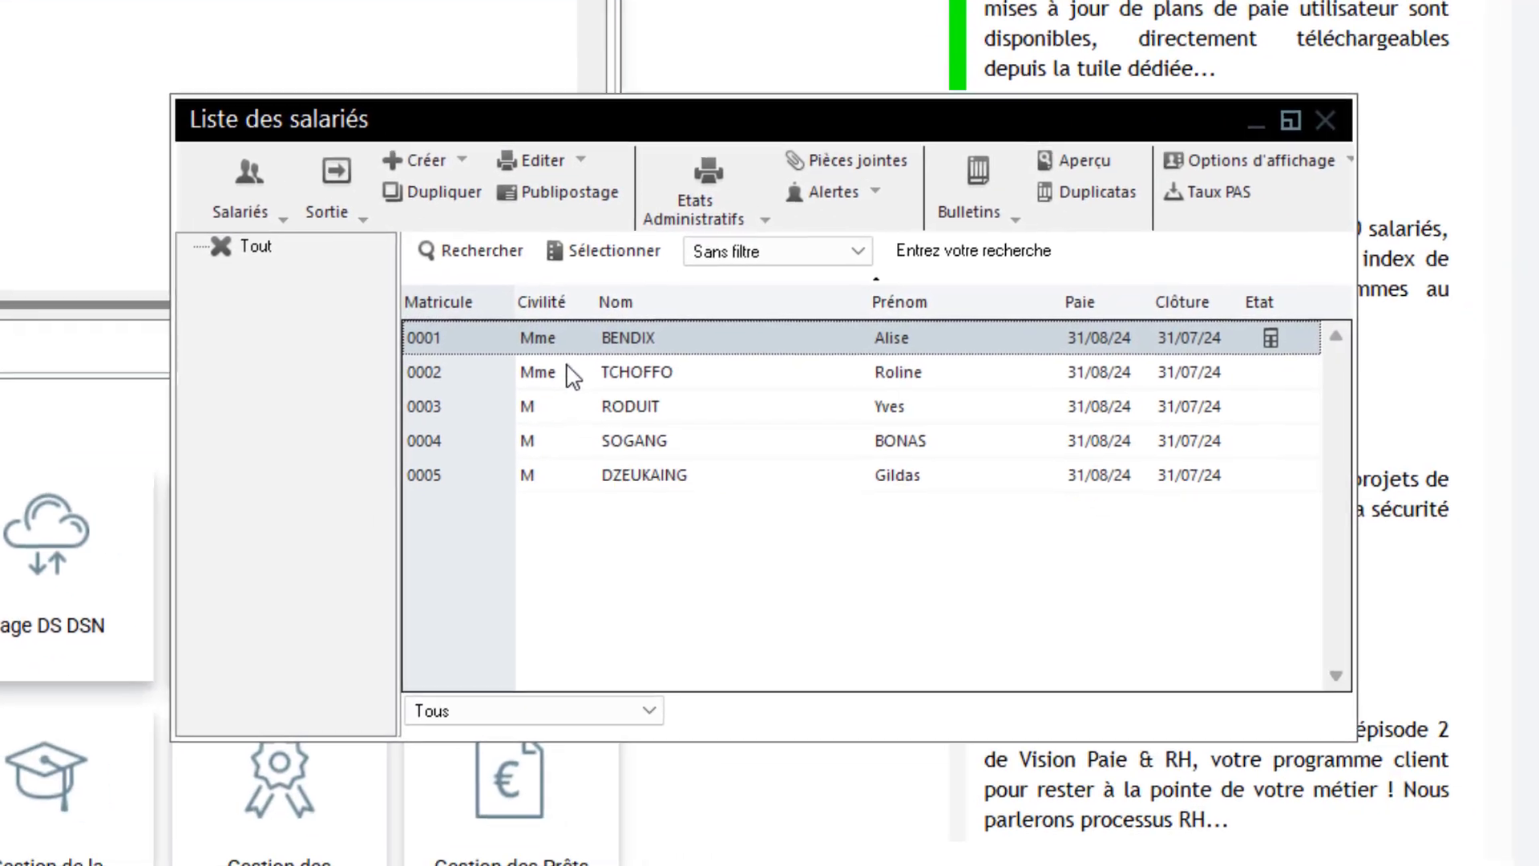
double_click(565, 366)
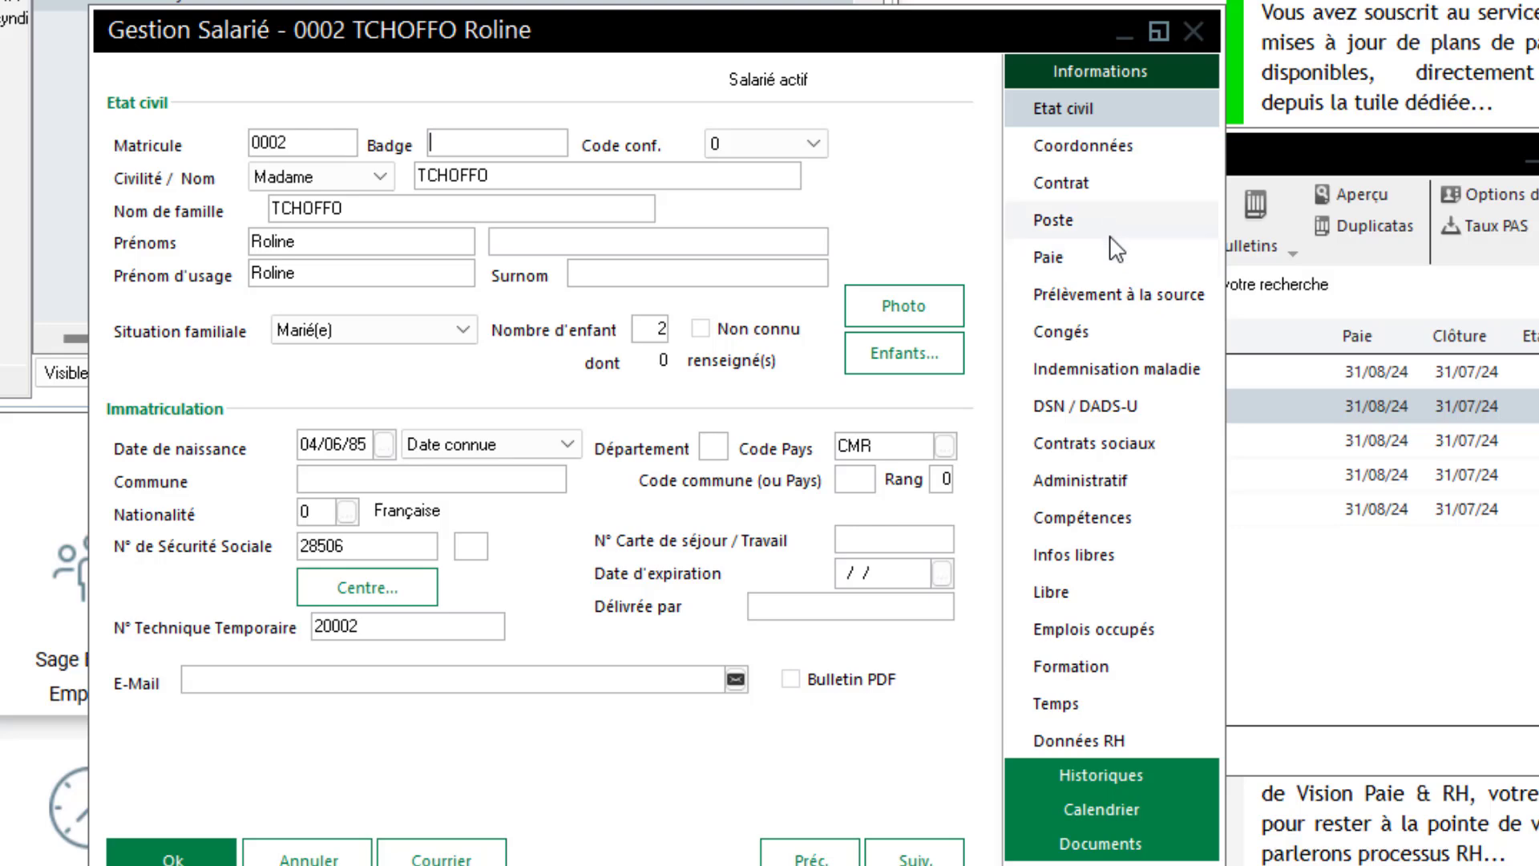
left_click(1087, 223)
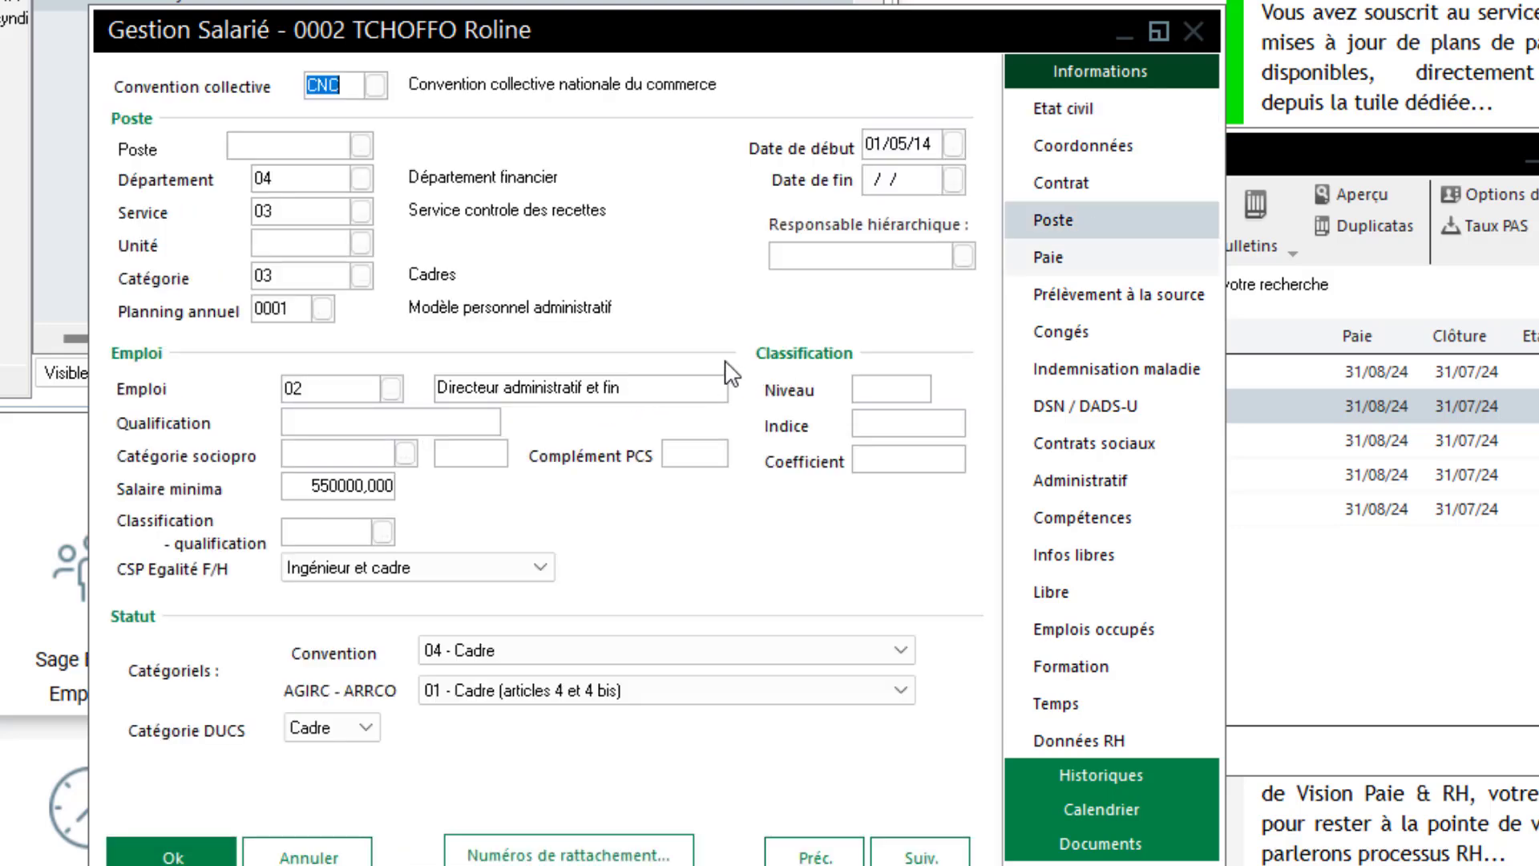
left_click(1080, 256)
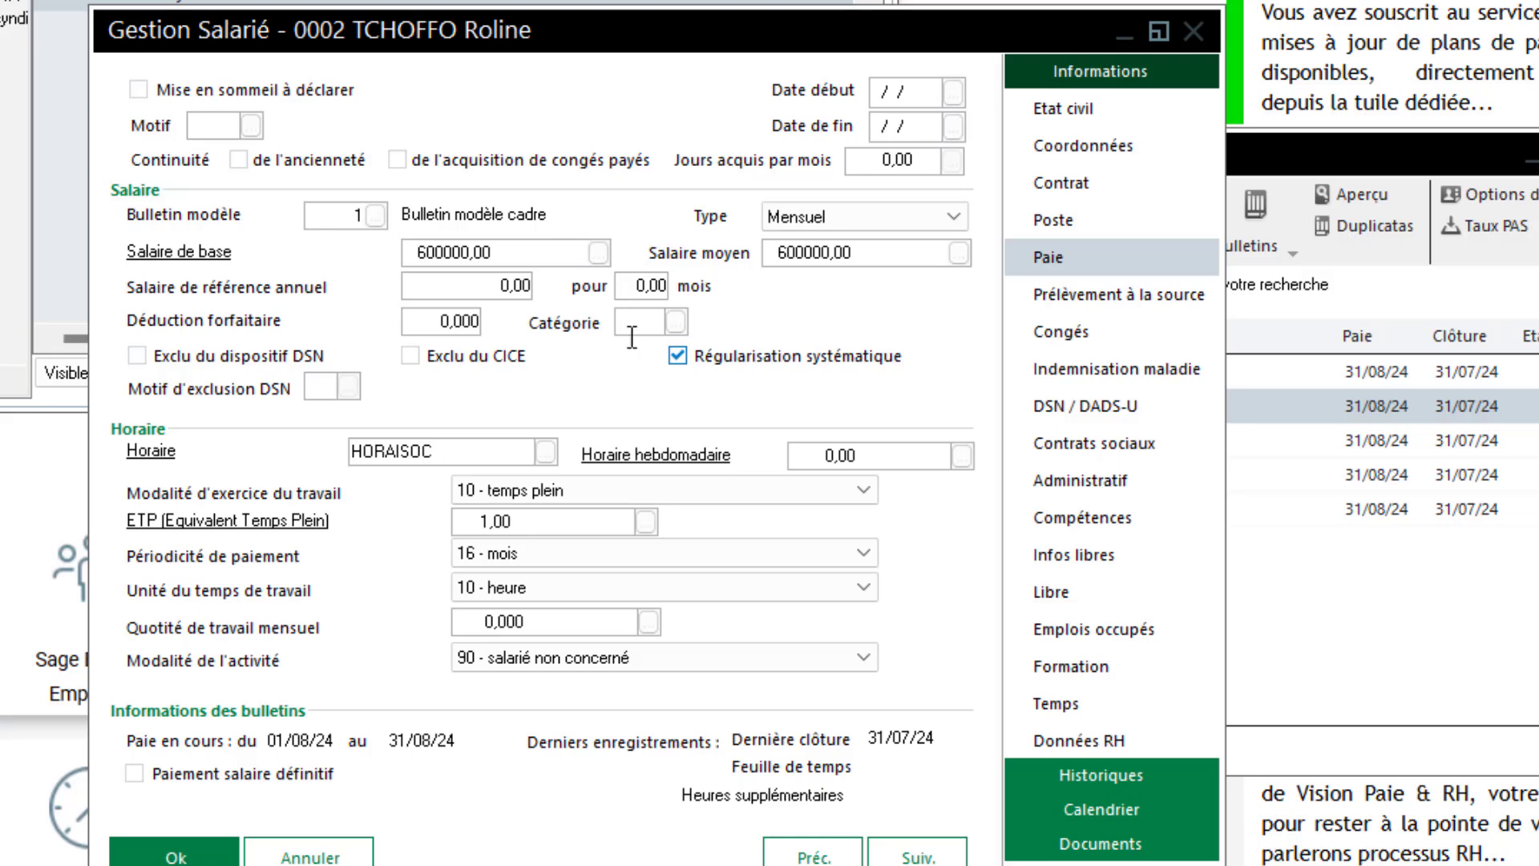
left_click(195, 852)
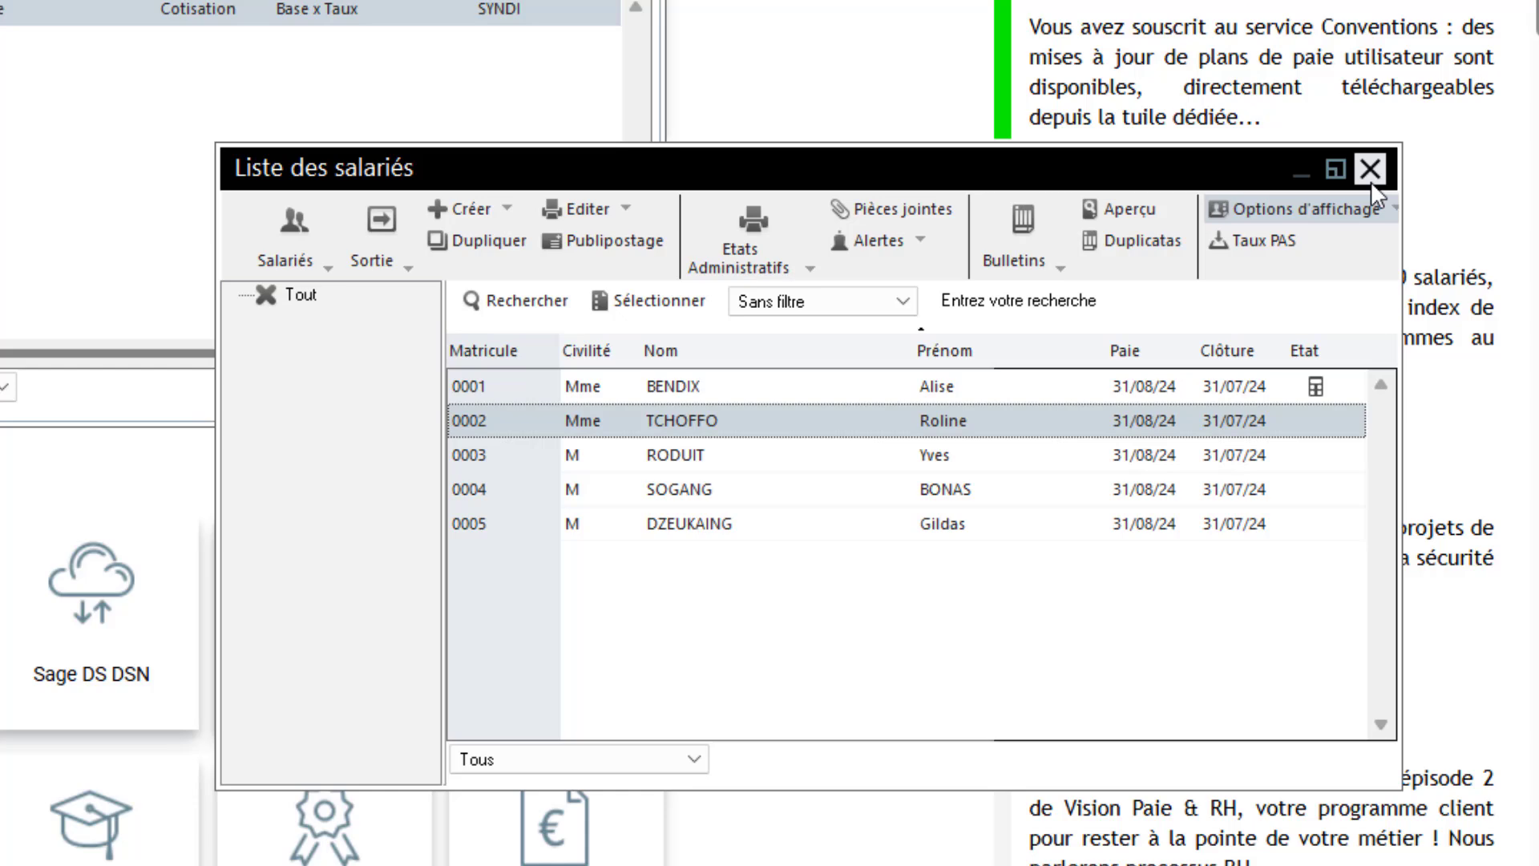
left_click(1491, 149)
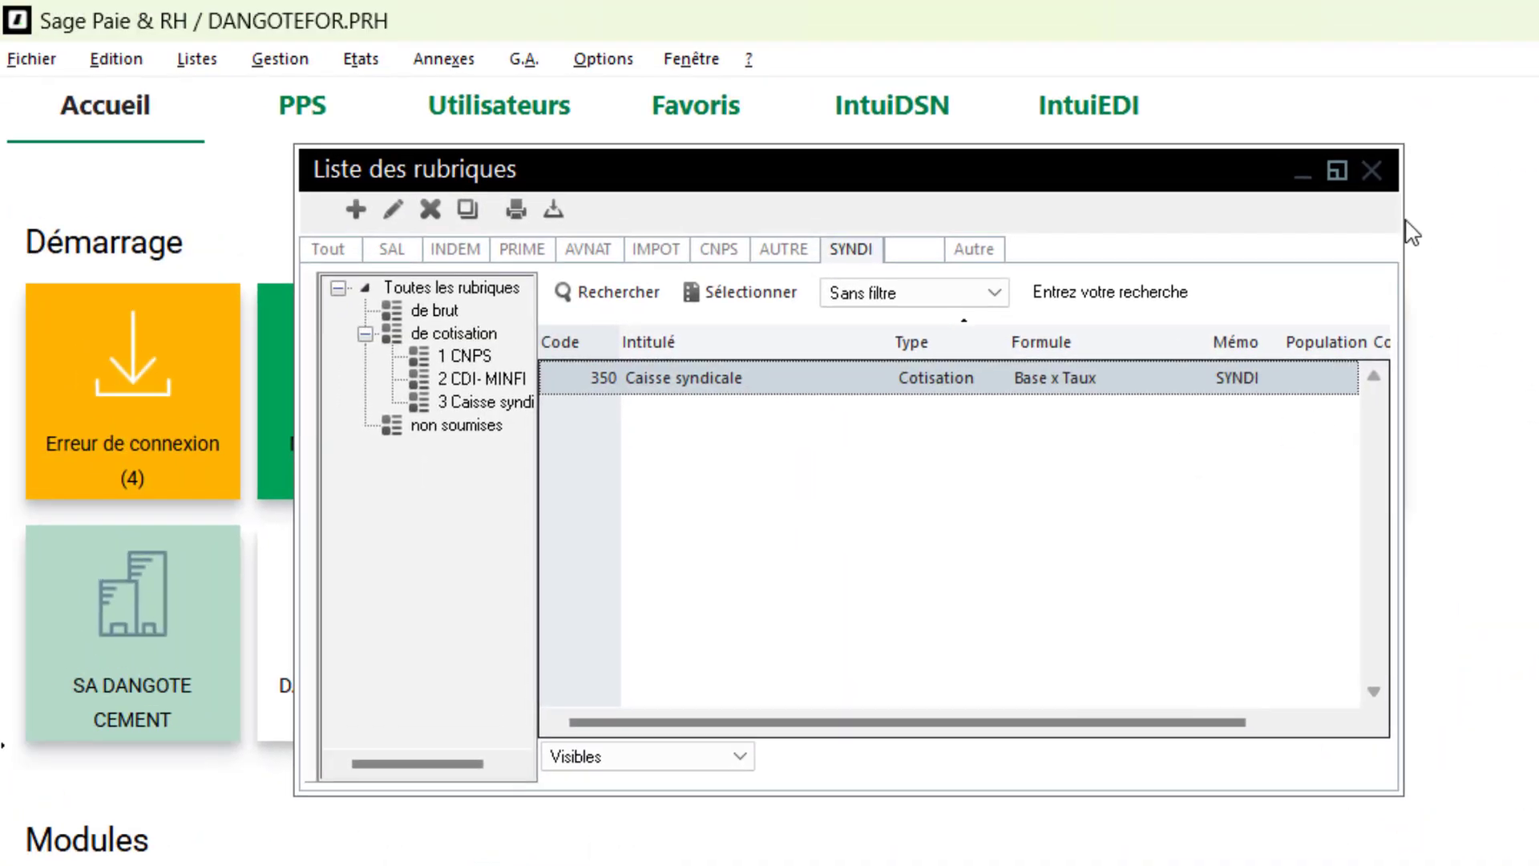
left_click(1384, 182)
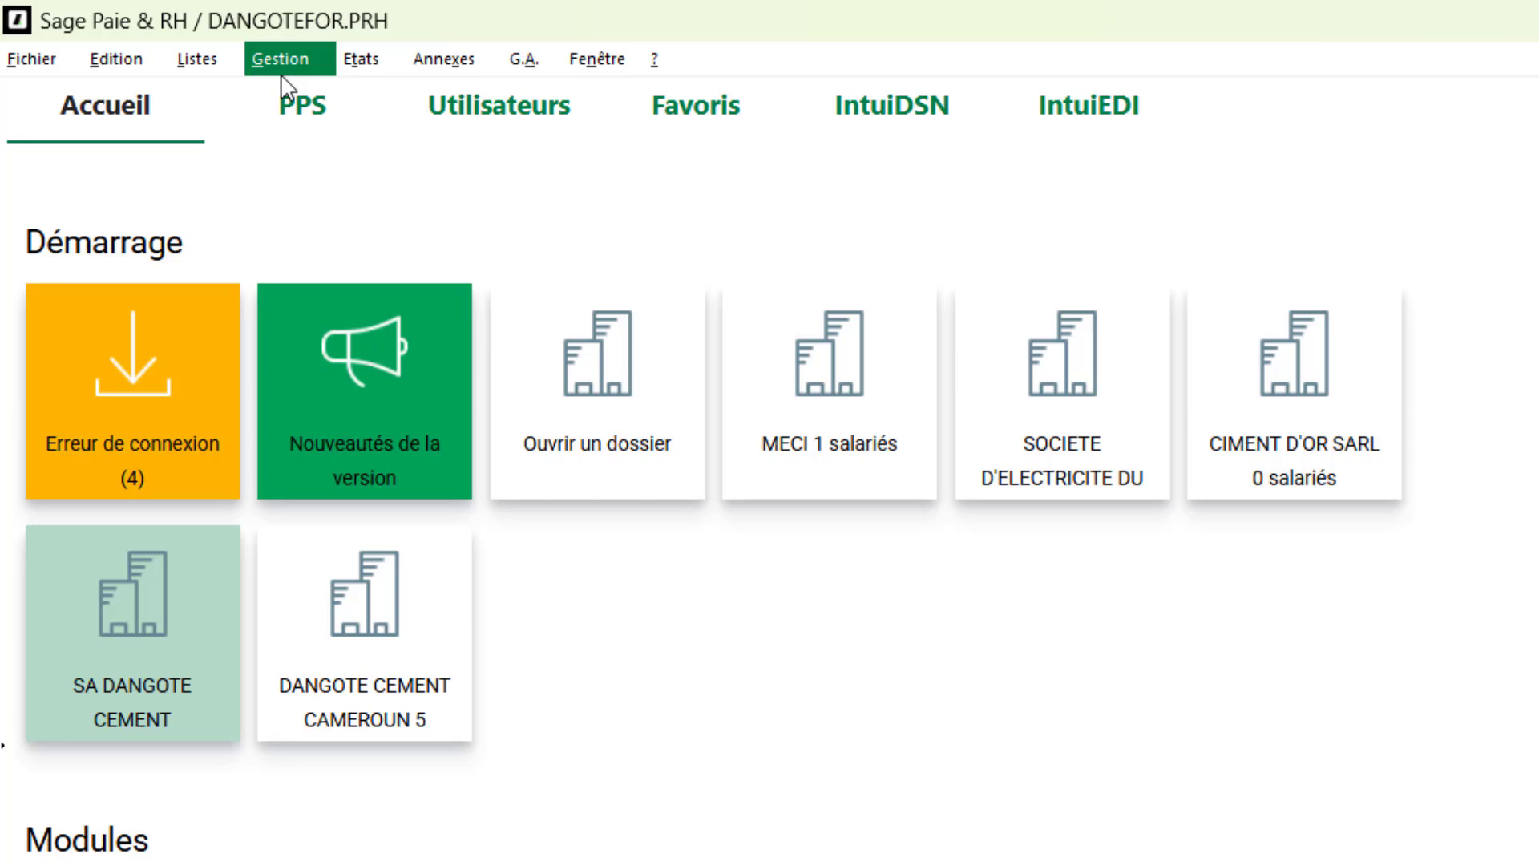
Open the second employee's payslip and look through its absences, working hours, other variables and base values
left_click(324, 70)
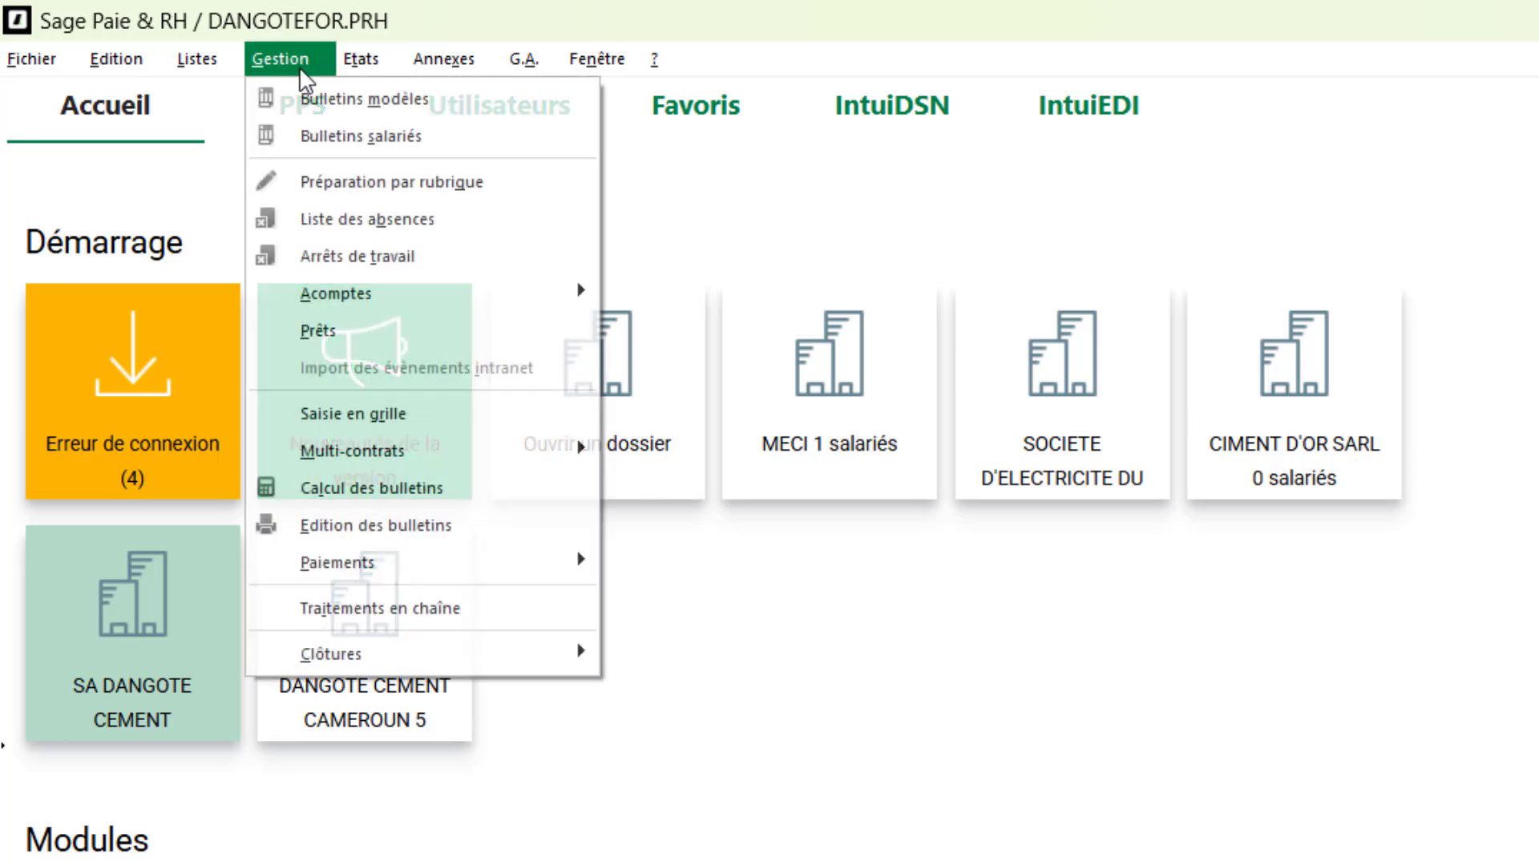
left_click(382, 132)
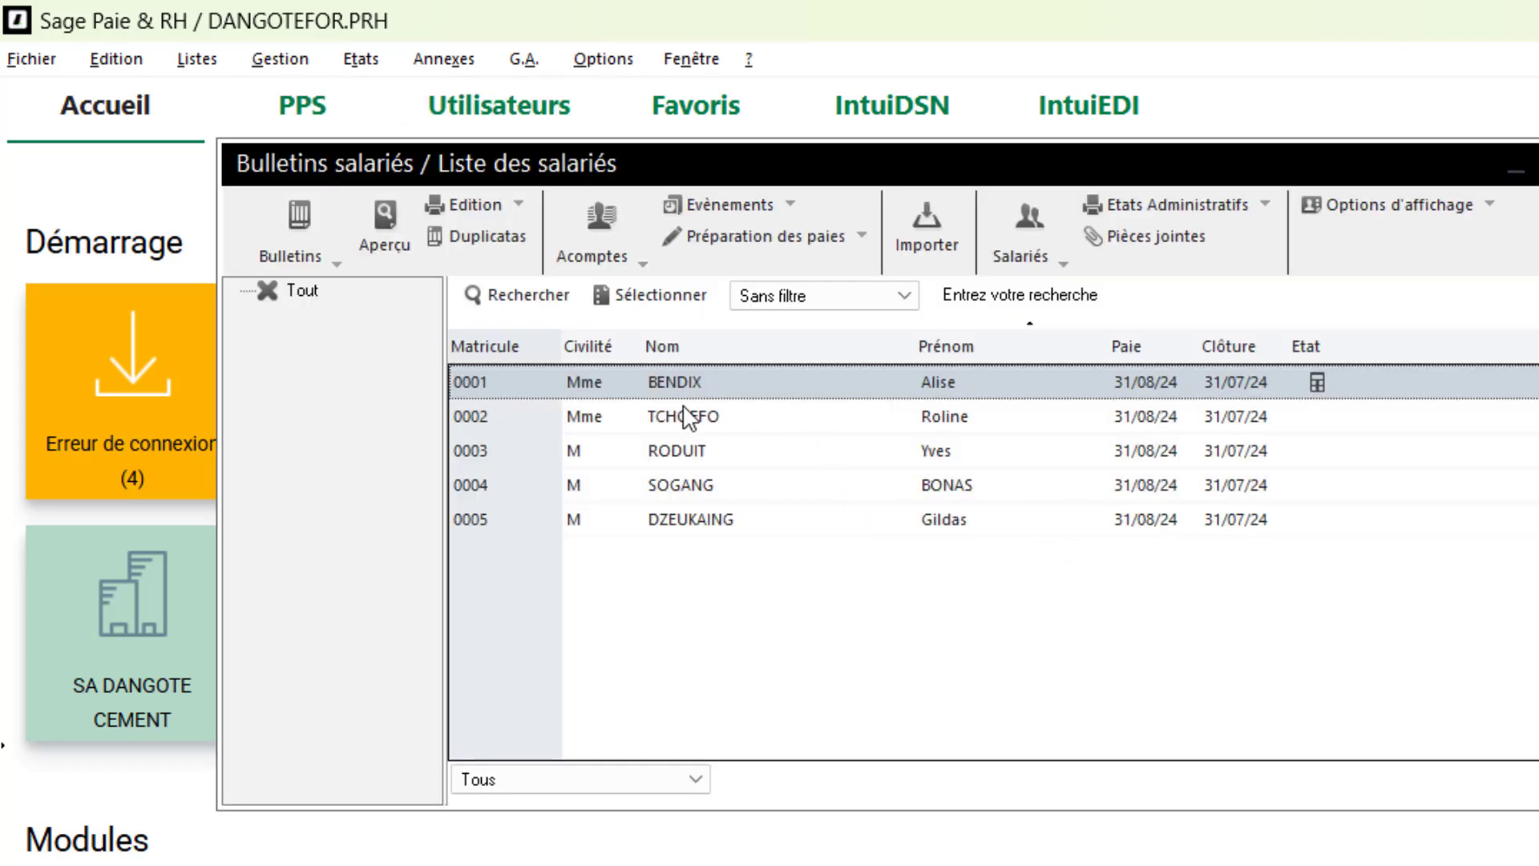
left_click(686, 416)
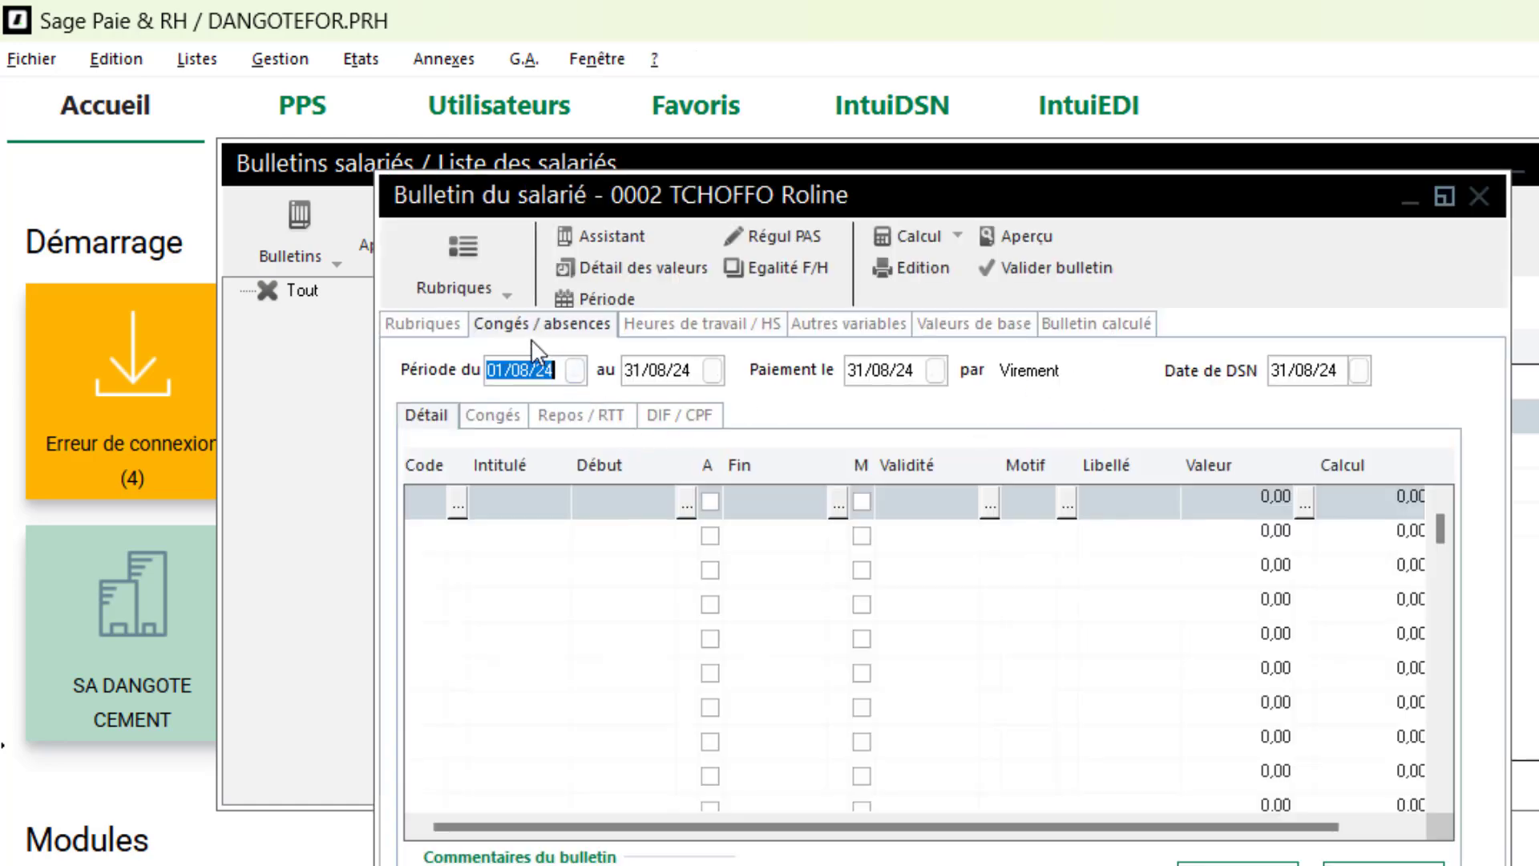
left_click(724, 327)
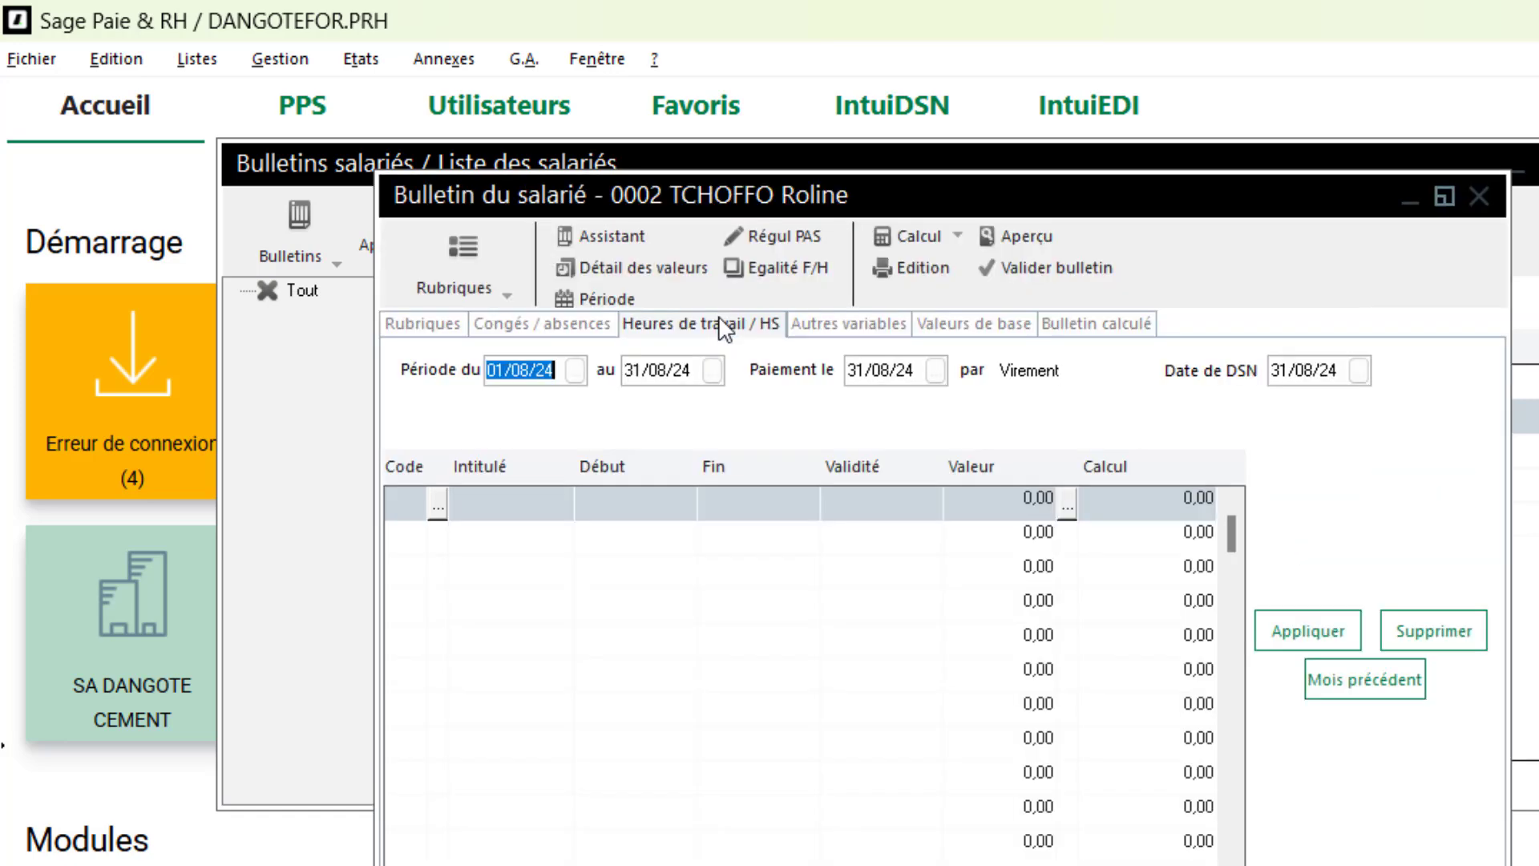
left_click(885, 329)
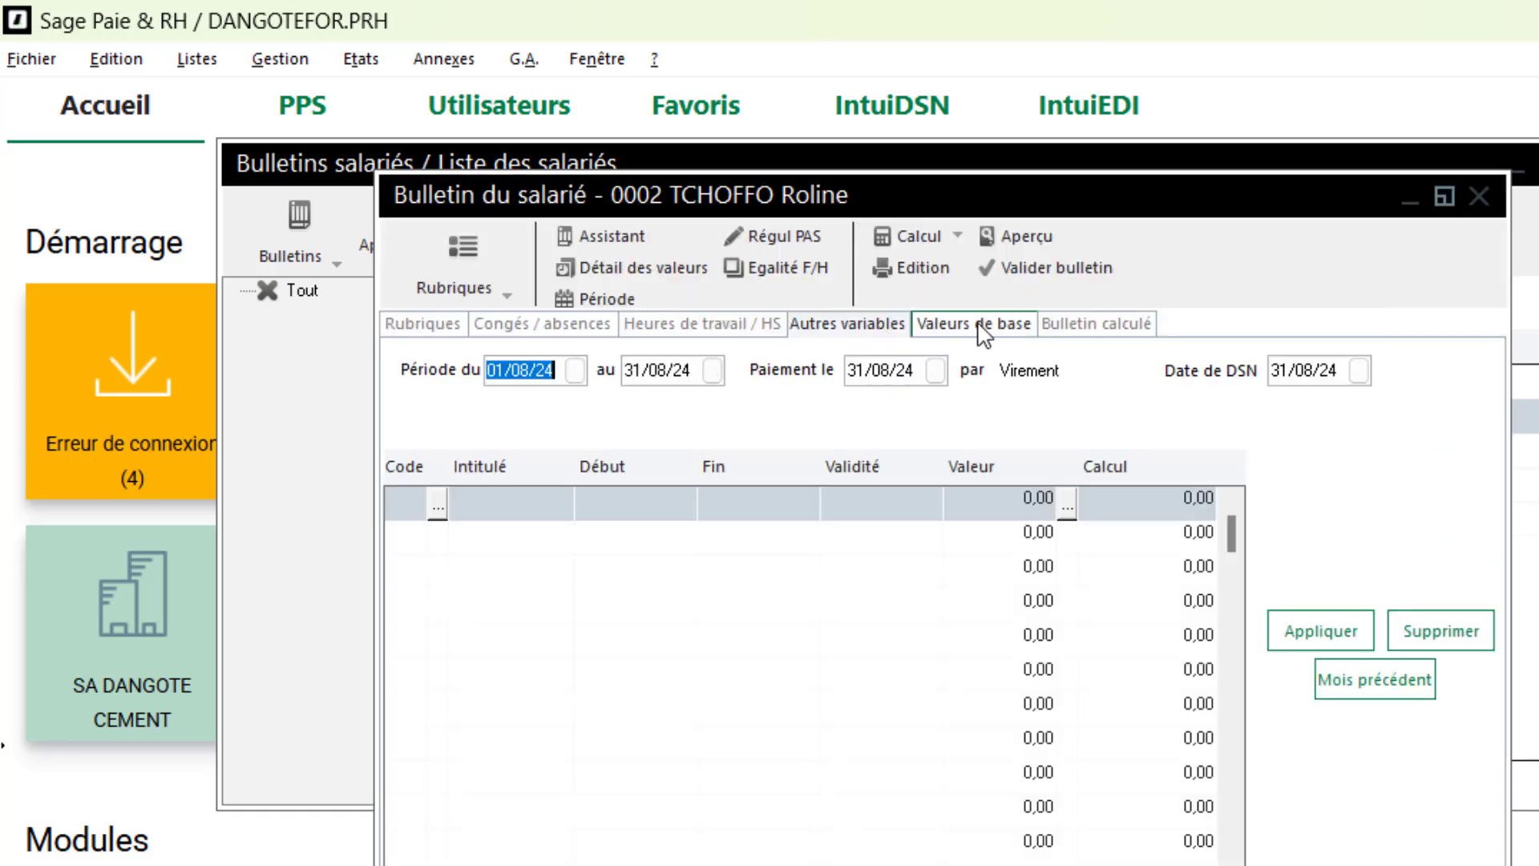
left_click(987, 328)
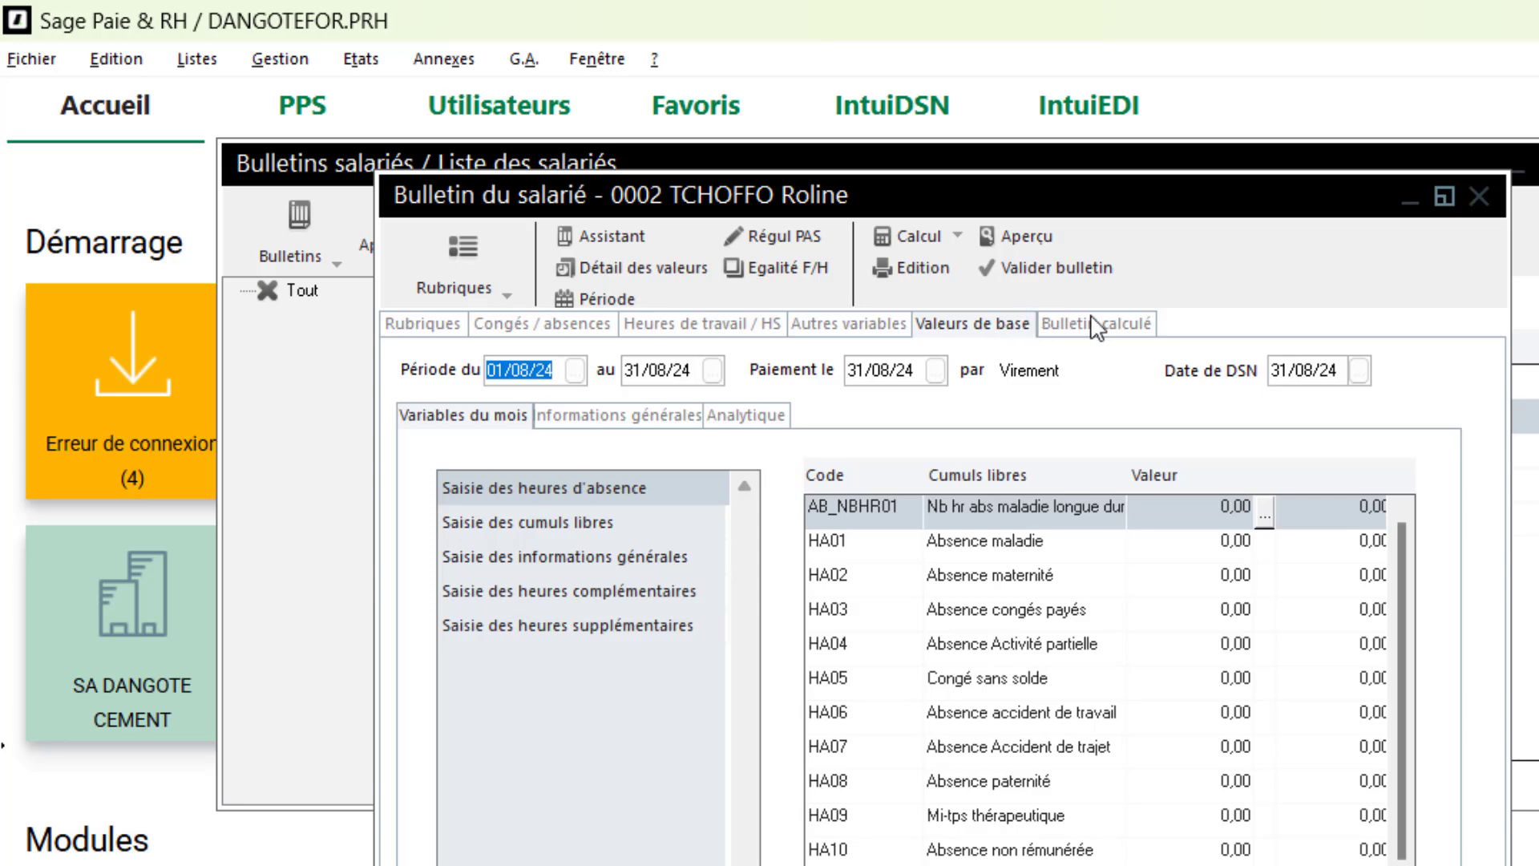
Calculate the second employee's payslip, check its lines down to the Caisse syndicale contribution, and save it
left_click(1096, 327)
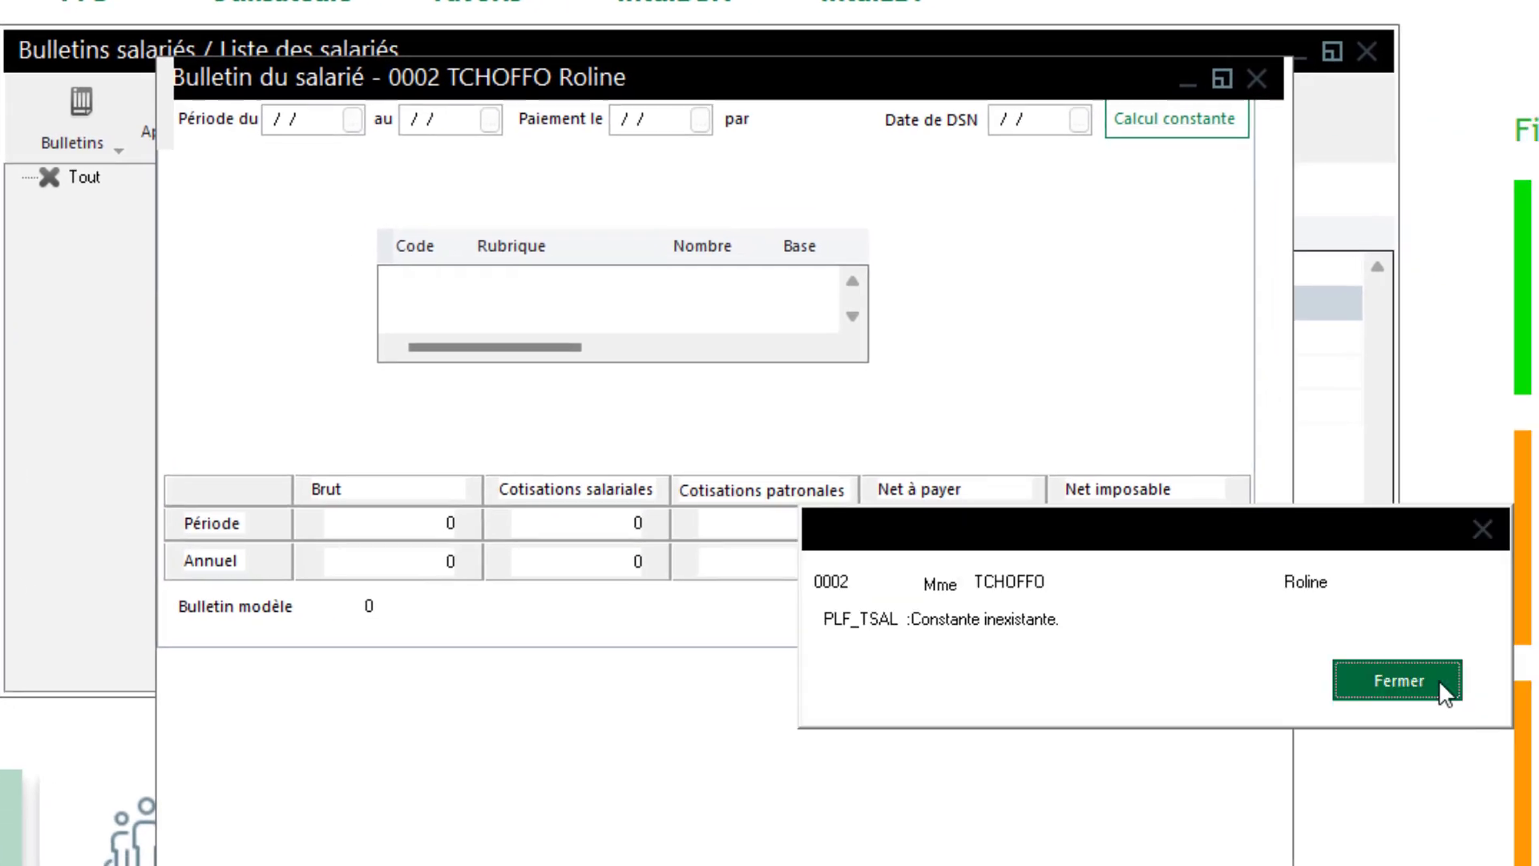
left_click(1439, 681)
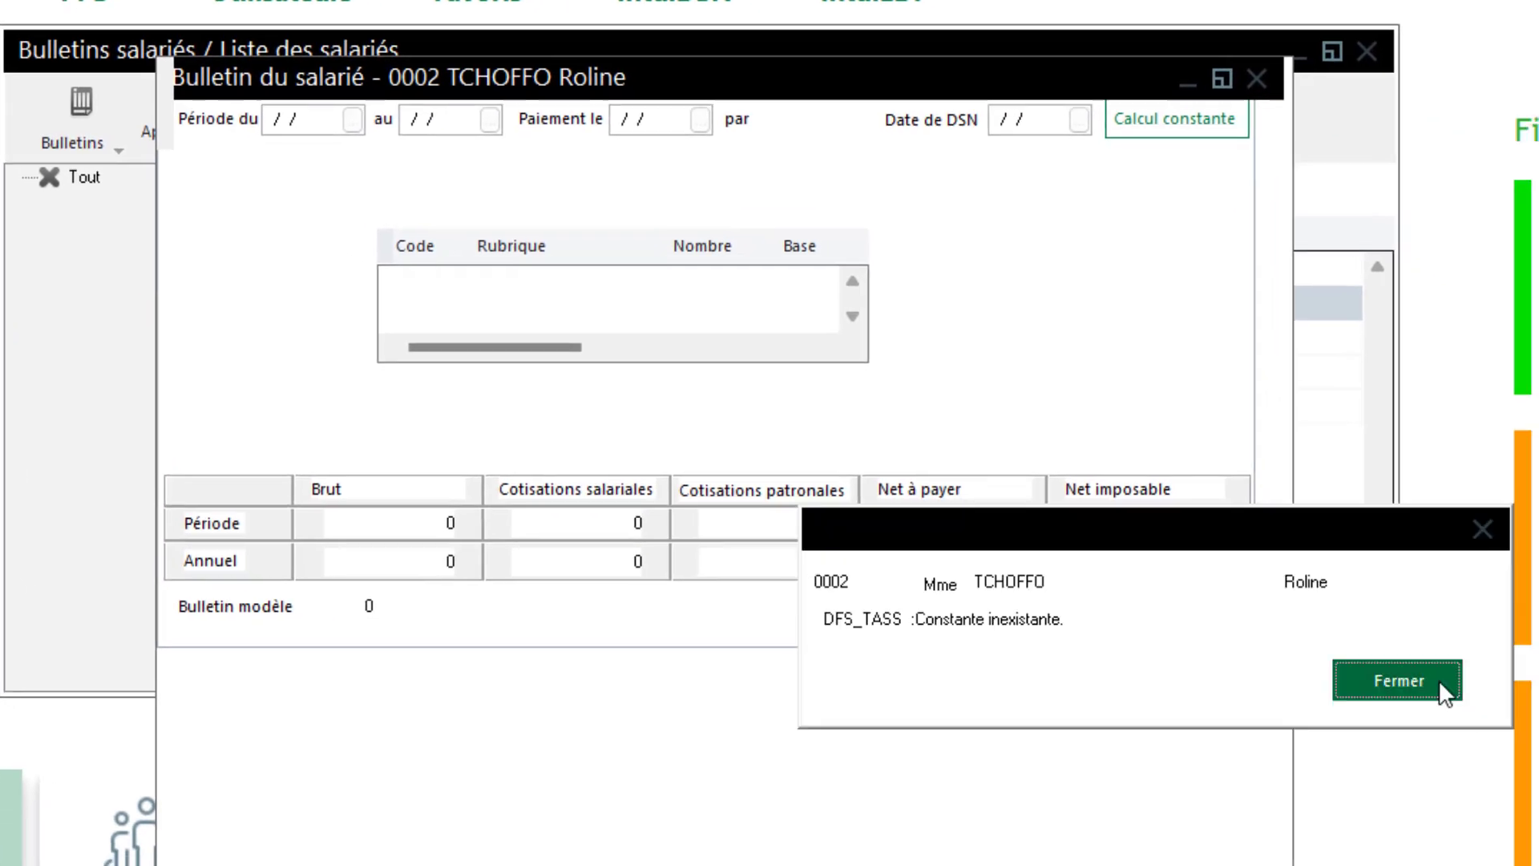
left_click(1440, 682)
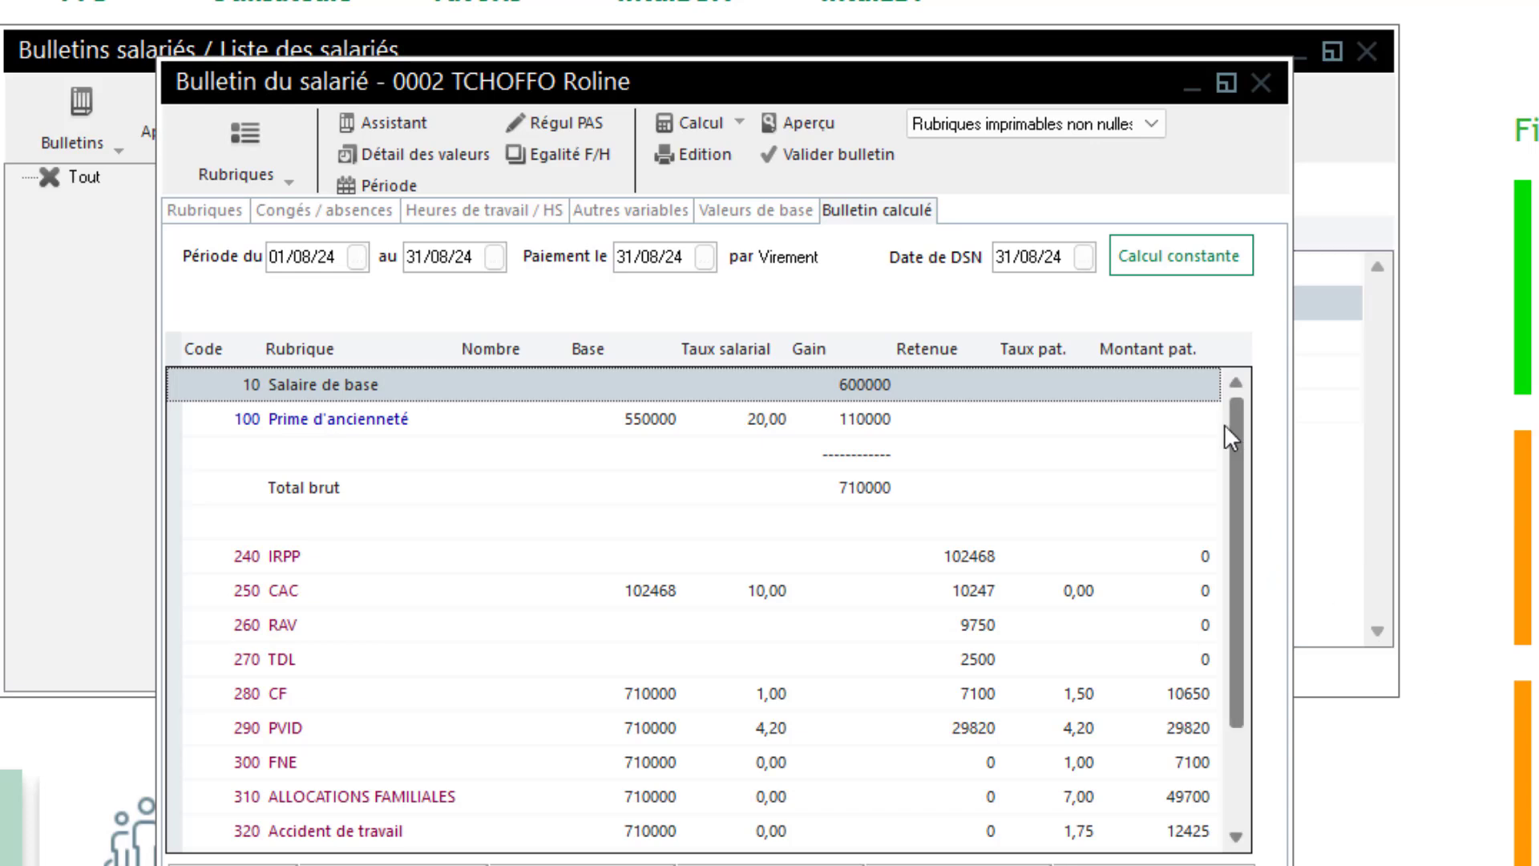
left_click_drag(1241, 418, 1234, 551)
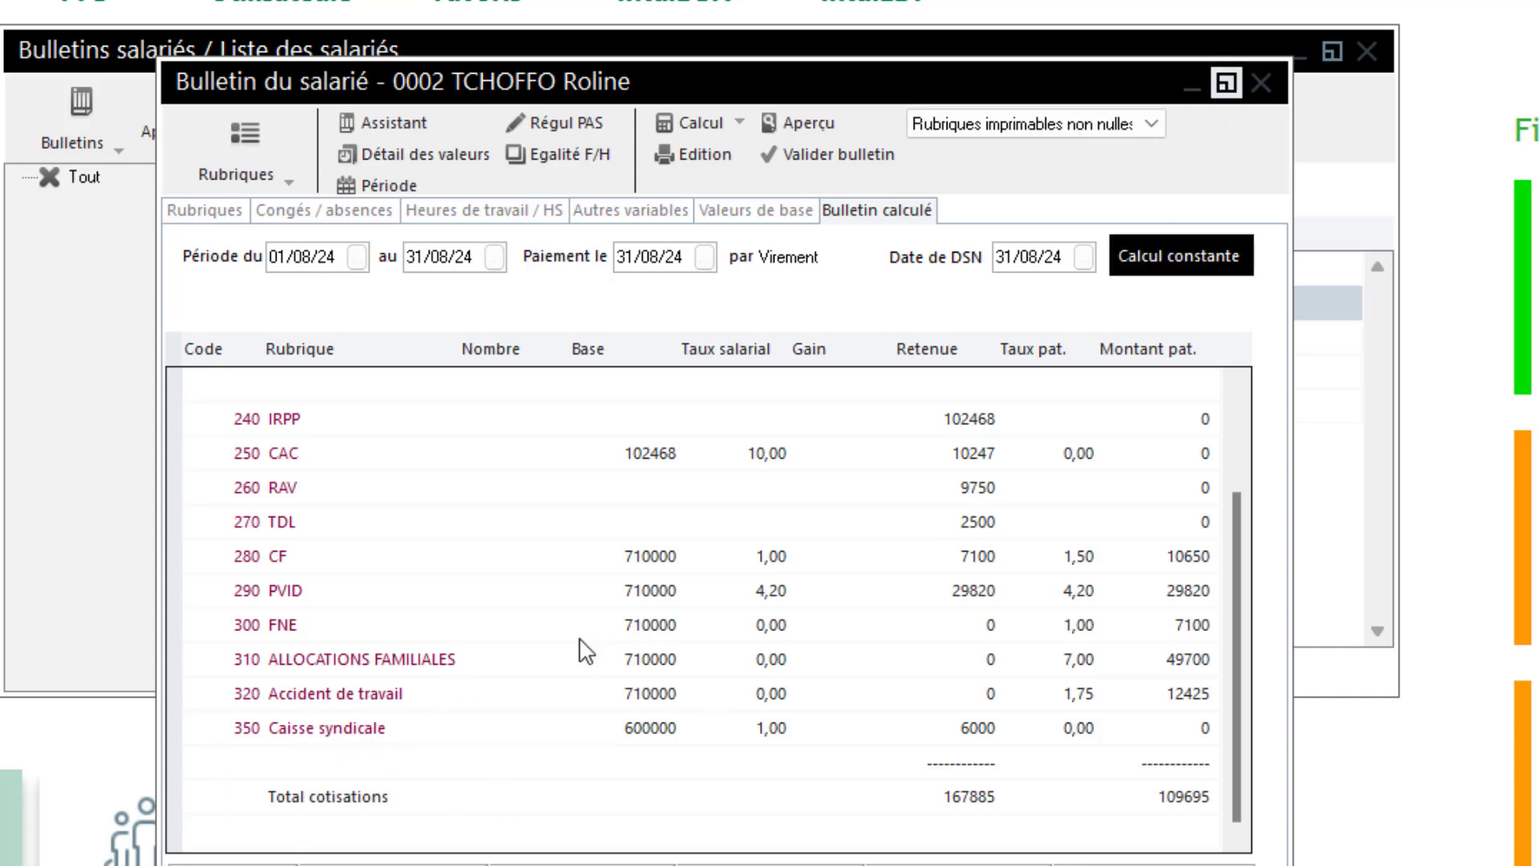
left_click(1261, 83)
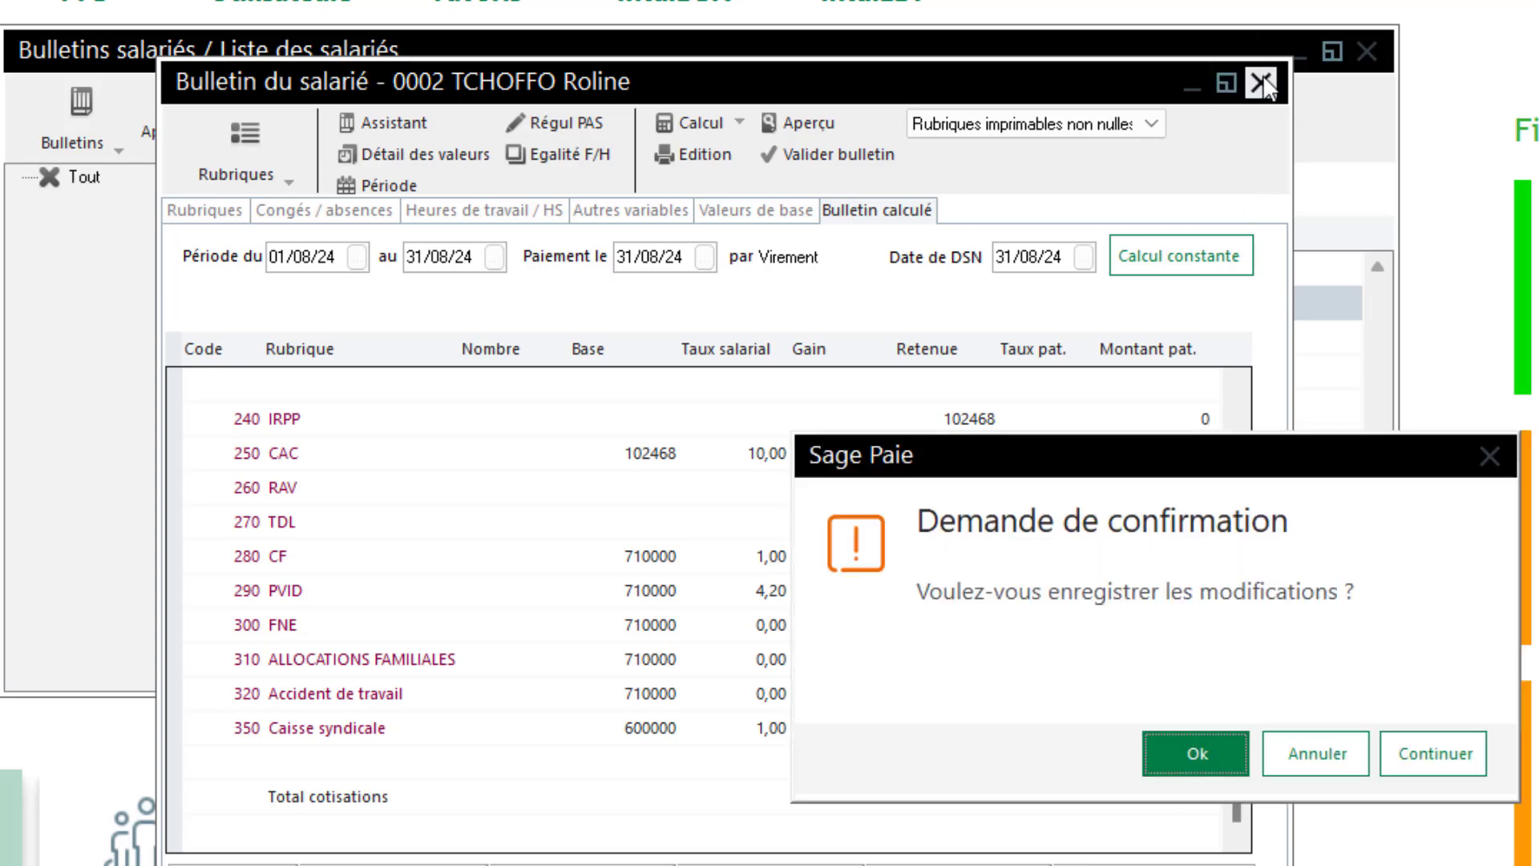
left_click(1181, 742)
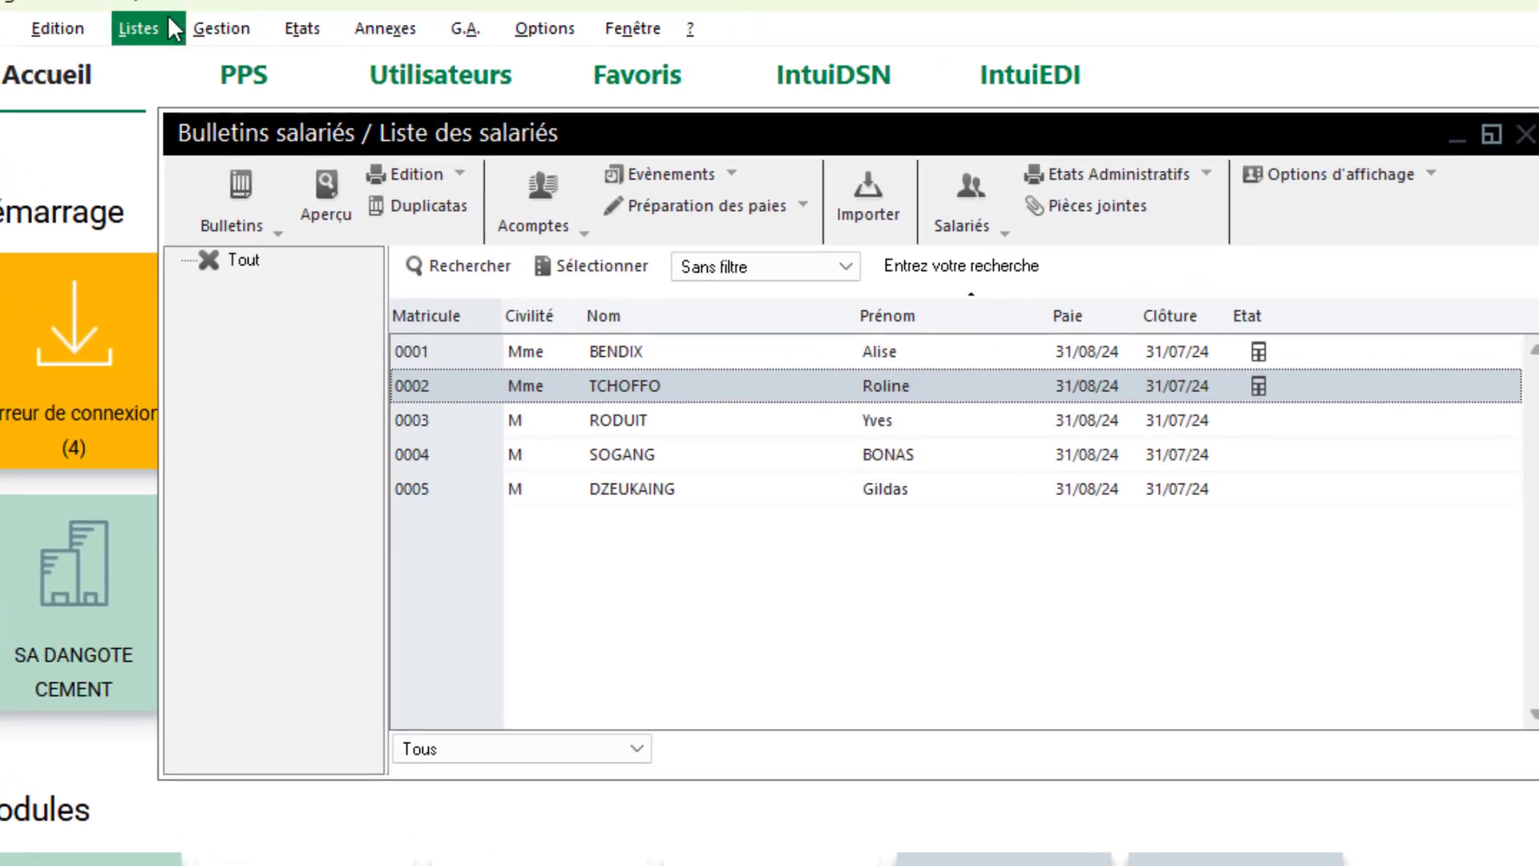
Change the label of pay item 350 in the SYNDI group to "Retenue syndicale", save it and close the open lists
left_click(170, 21)
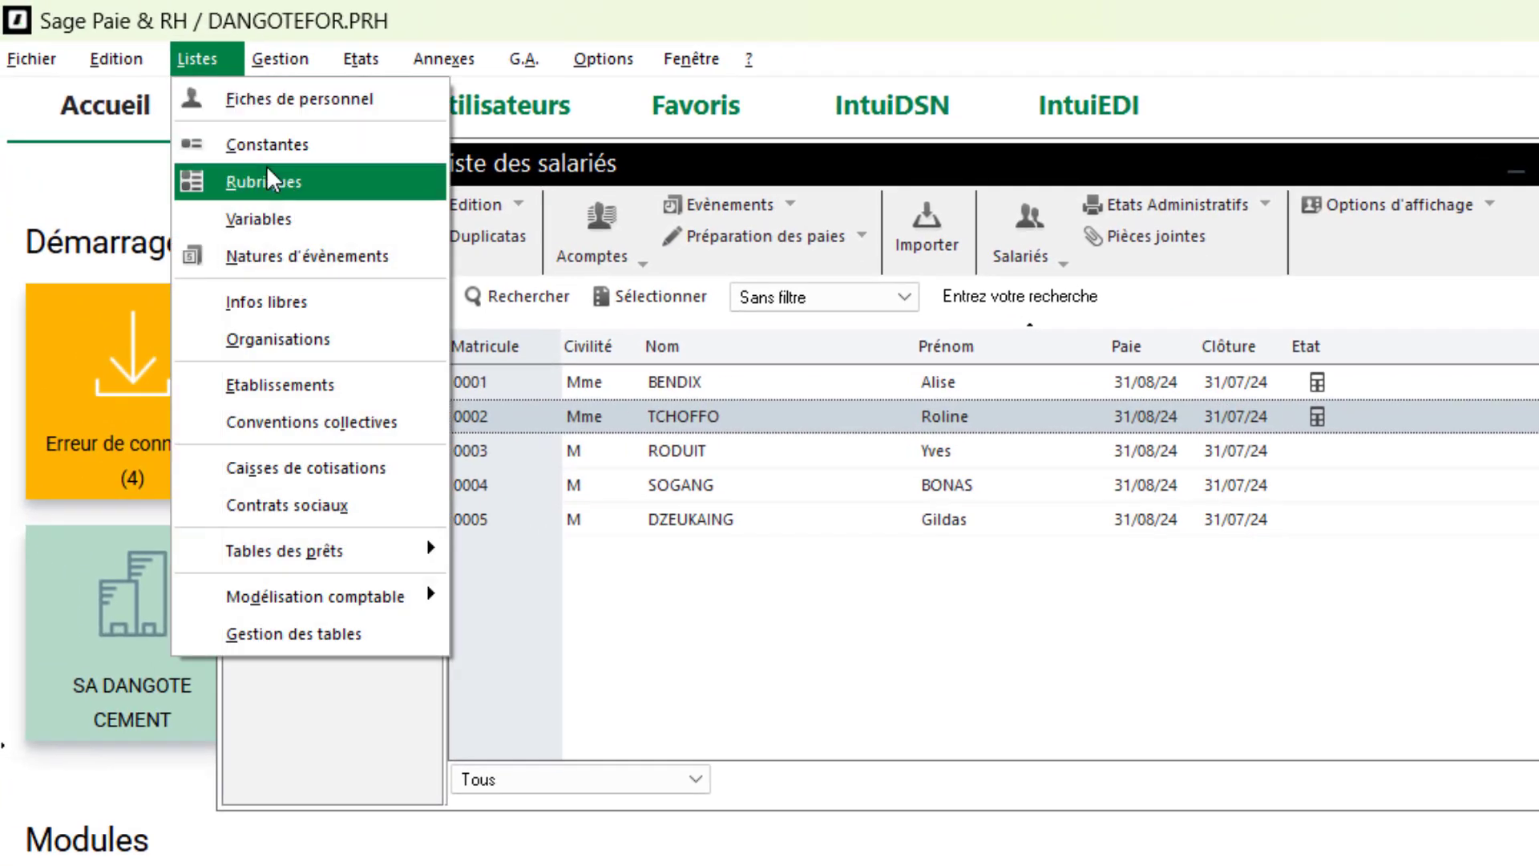
left_click(209, 140)
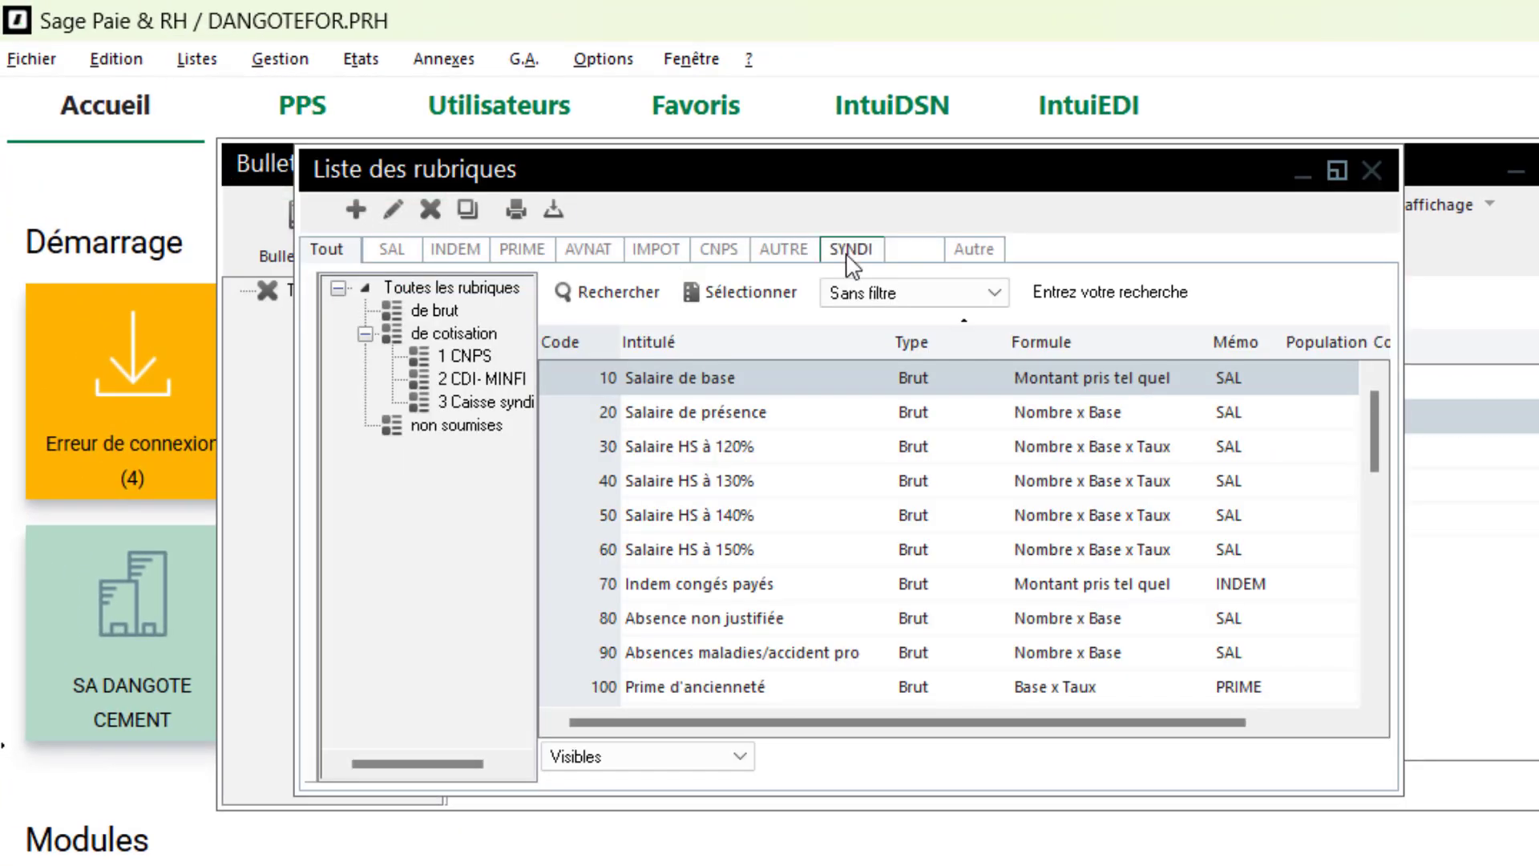
left_click(848, 252)
double_click(668, 377)
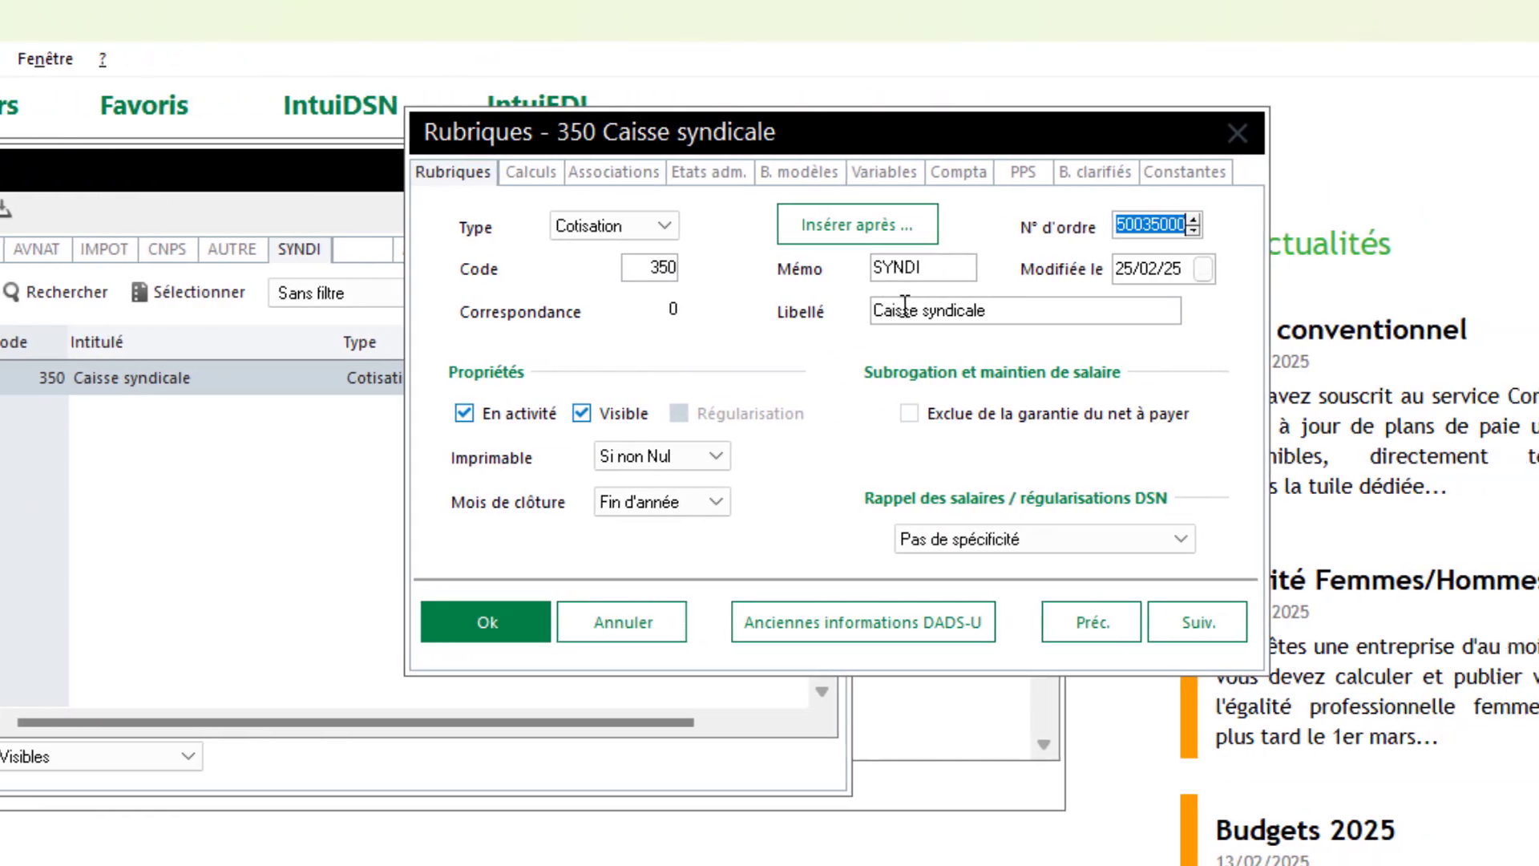
left_click(1470, 310)
left_click(858, 318)
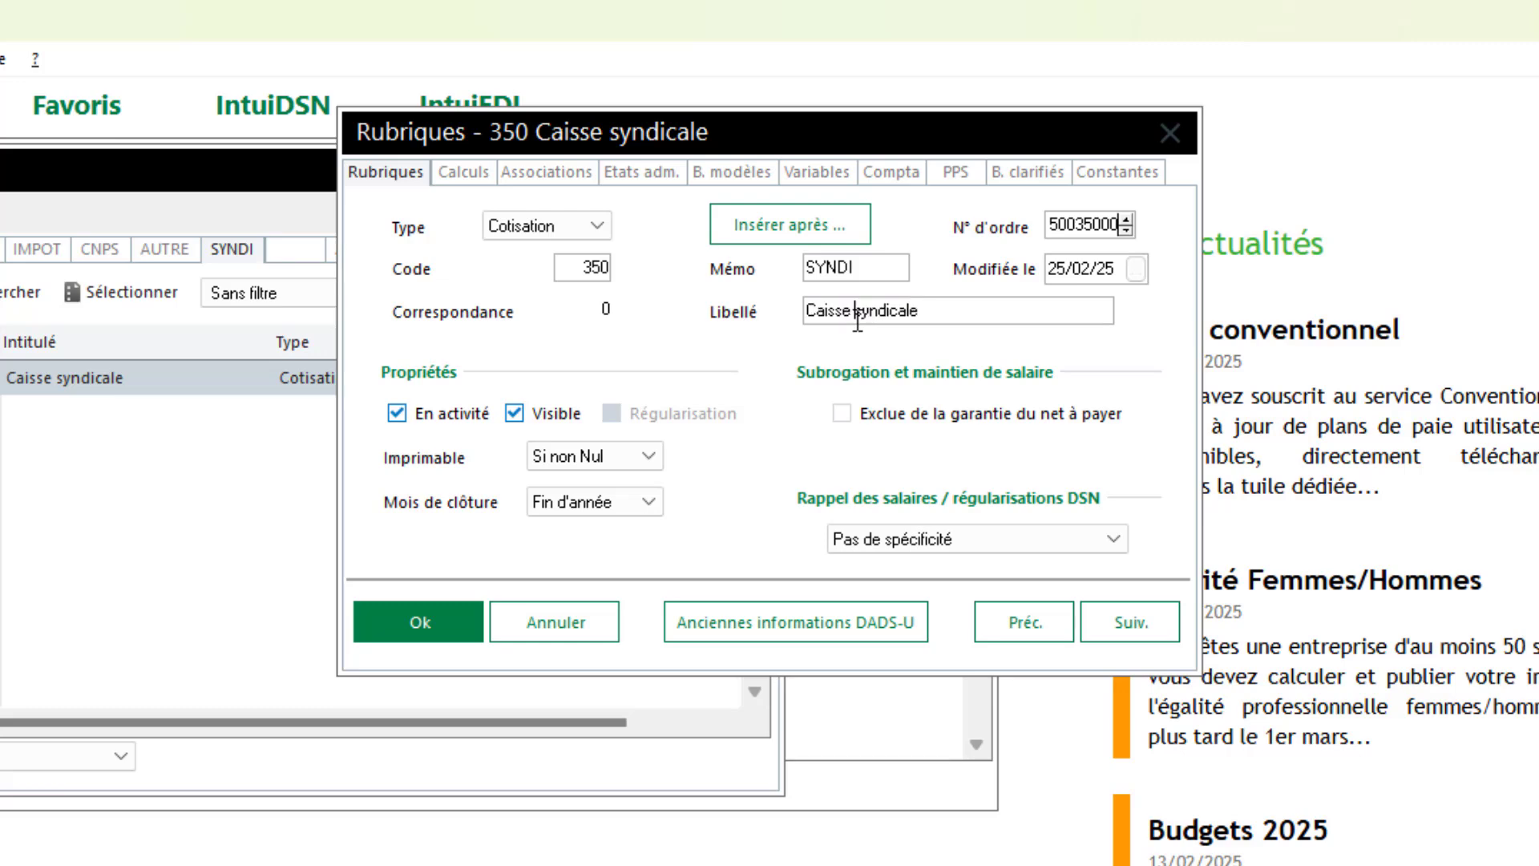
key("BackSpace")
key("BackSpace")
key("BackSpace")
key("BackSpace")
key("BackSpace")
key("BackSpace")
key("BackSpace")
type("Retenue")
key("BackSpace")
key("BackSpace")
type("ue")
left_click(431, 648)
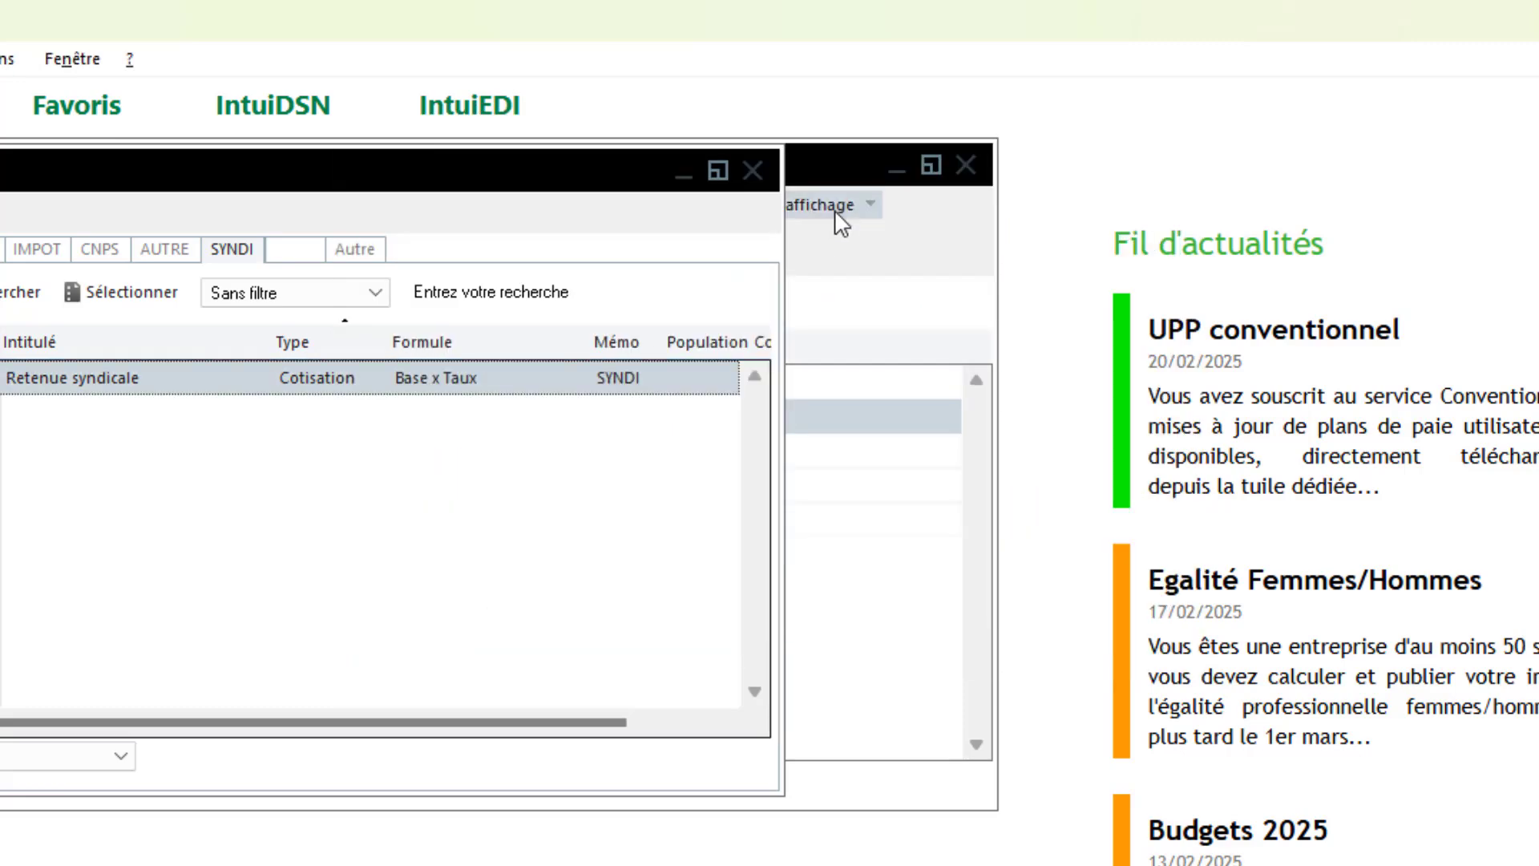
left_click(751, 169)
left_click(965, 166)
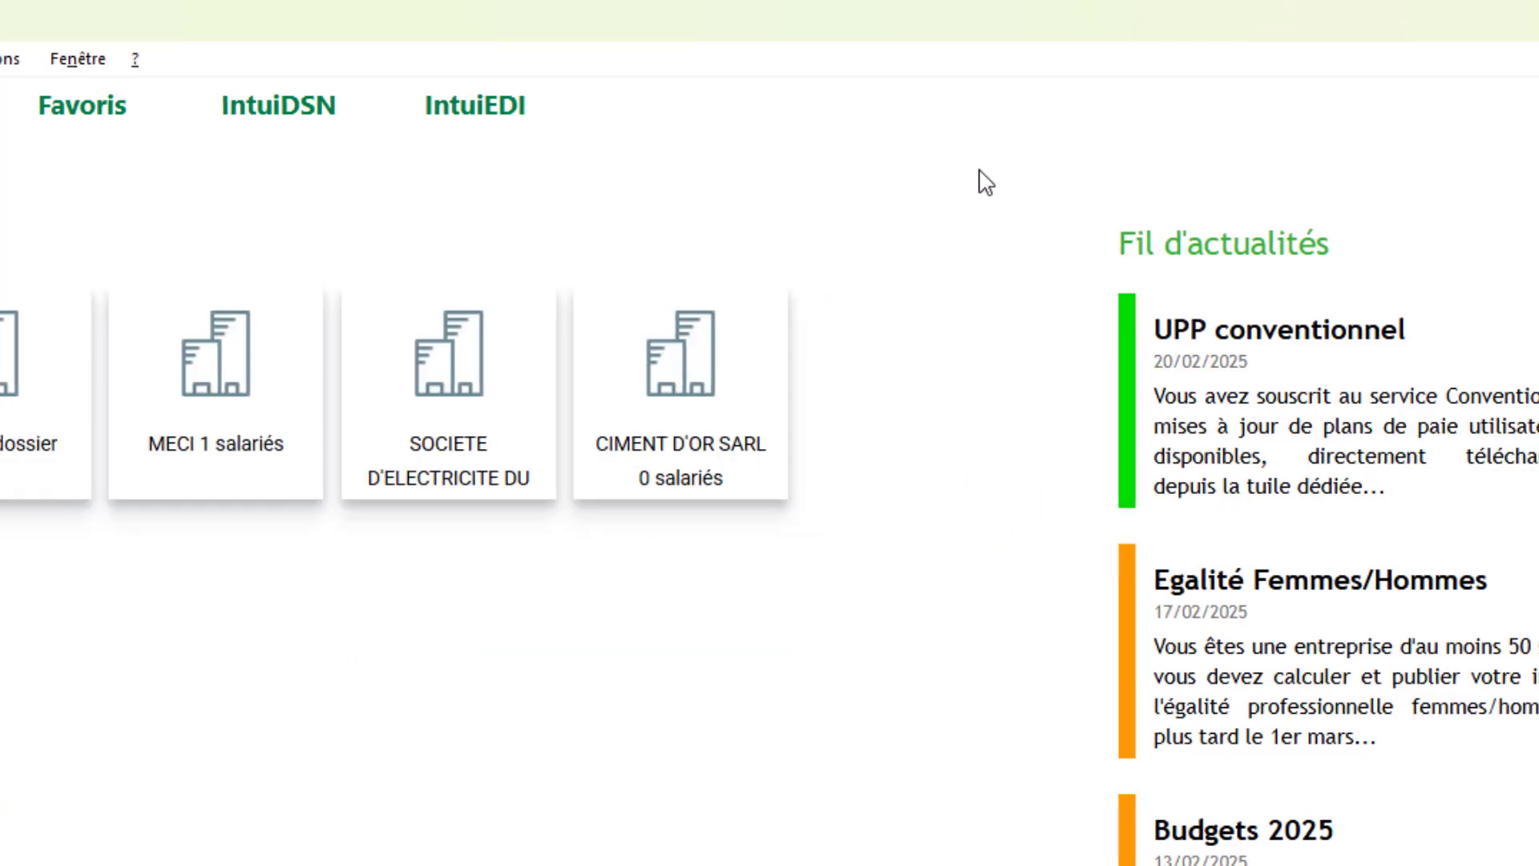
left_click(277, 58)
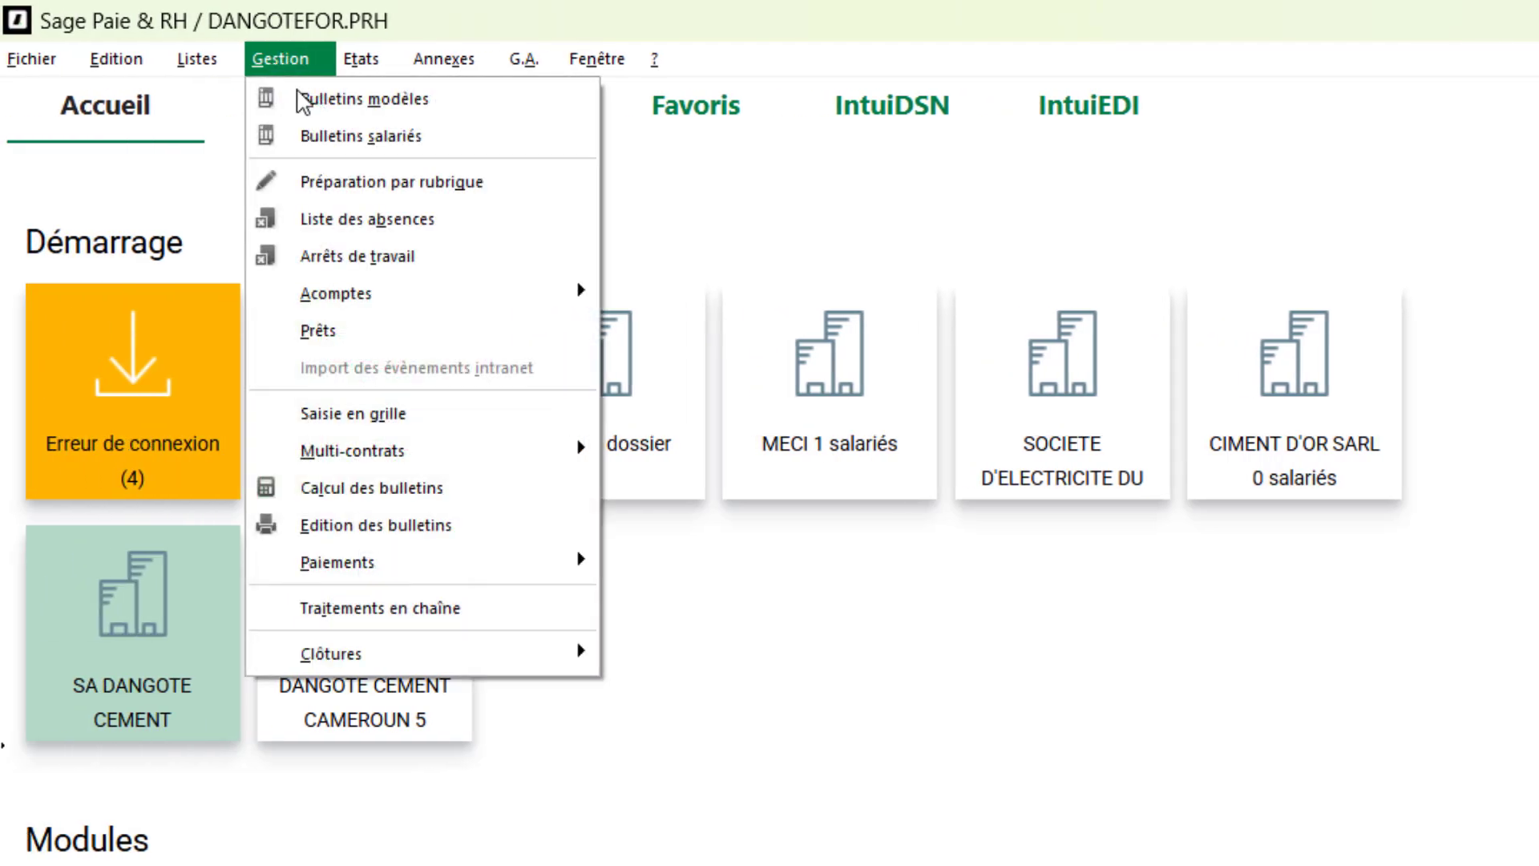
left_click(301, 101)
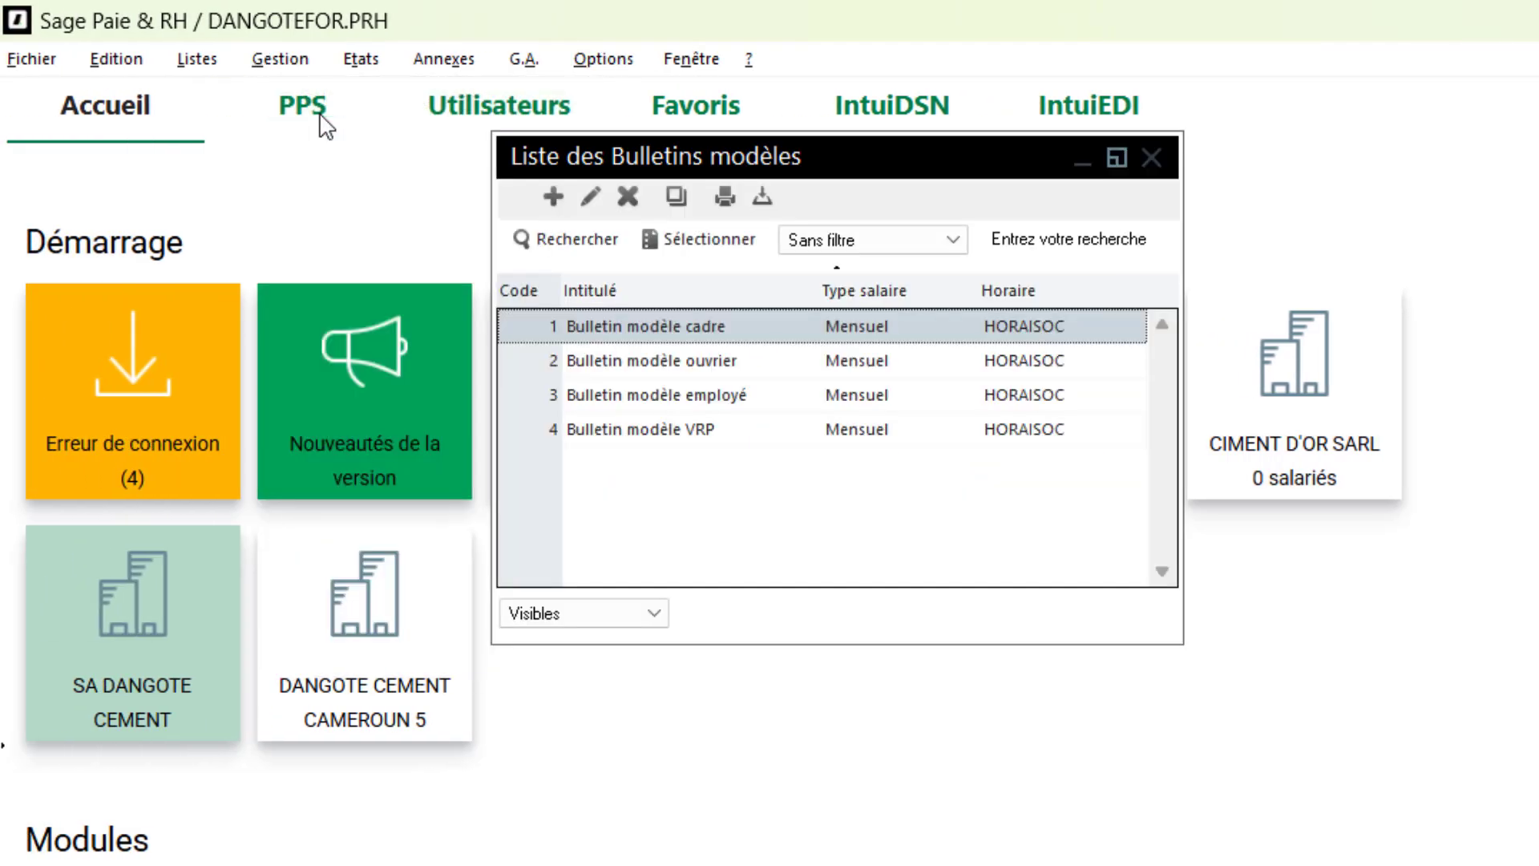
left_click(1151, 157)
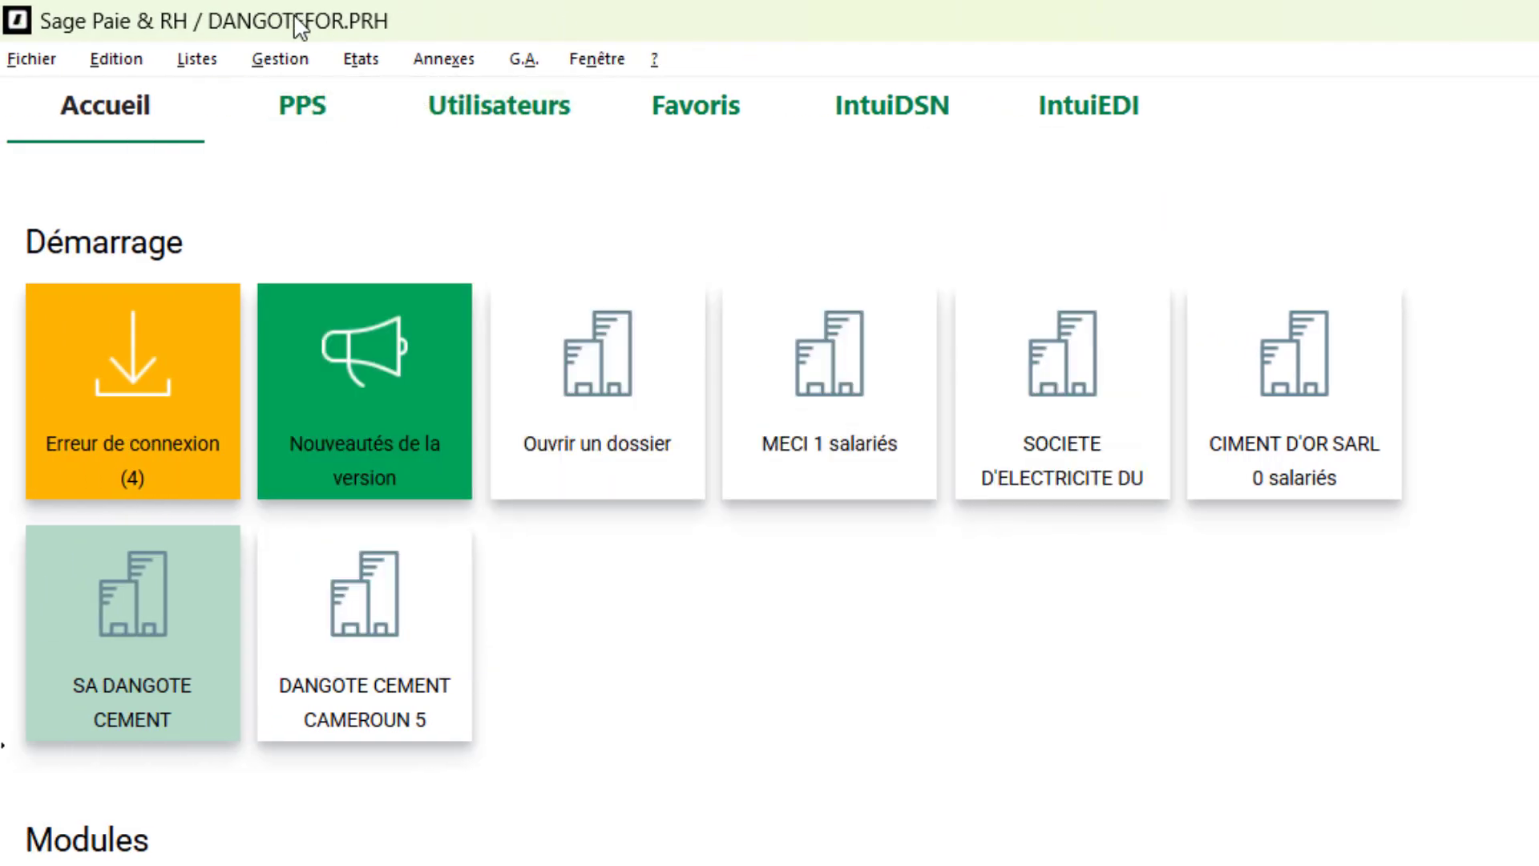
Reopen the second employee's calculated payslip, dismiss the missing-constant messages and check the pay item 350 line
left_click(276, 58)
left_click(311, 138)
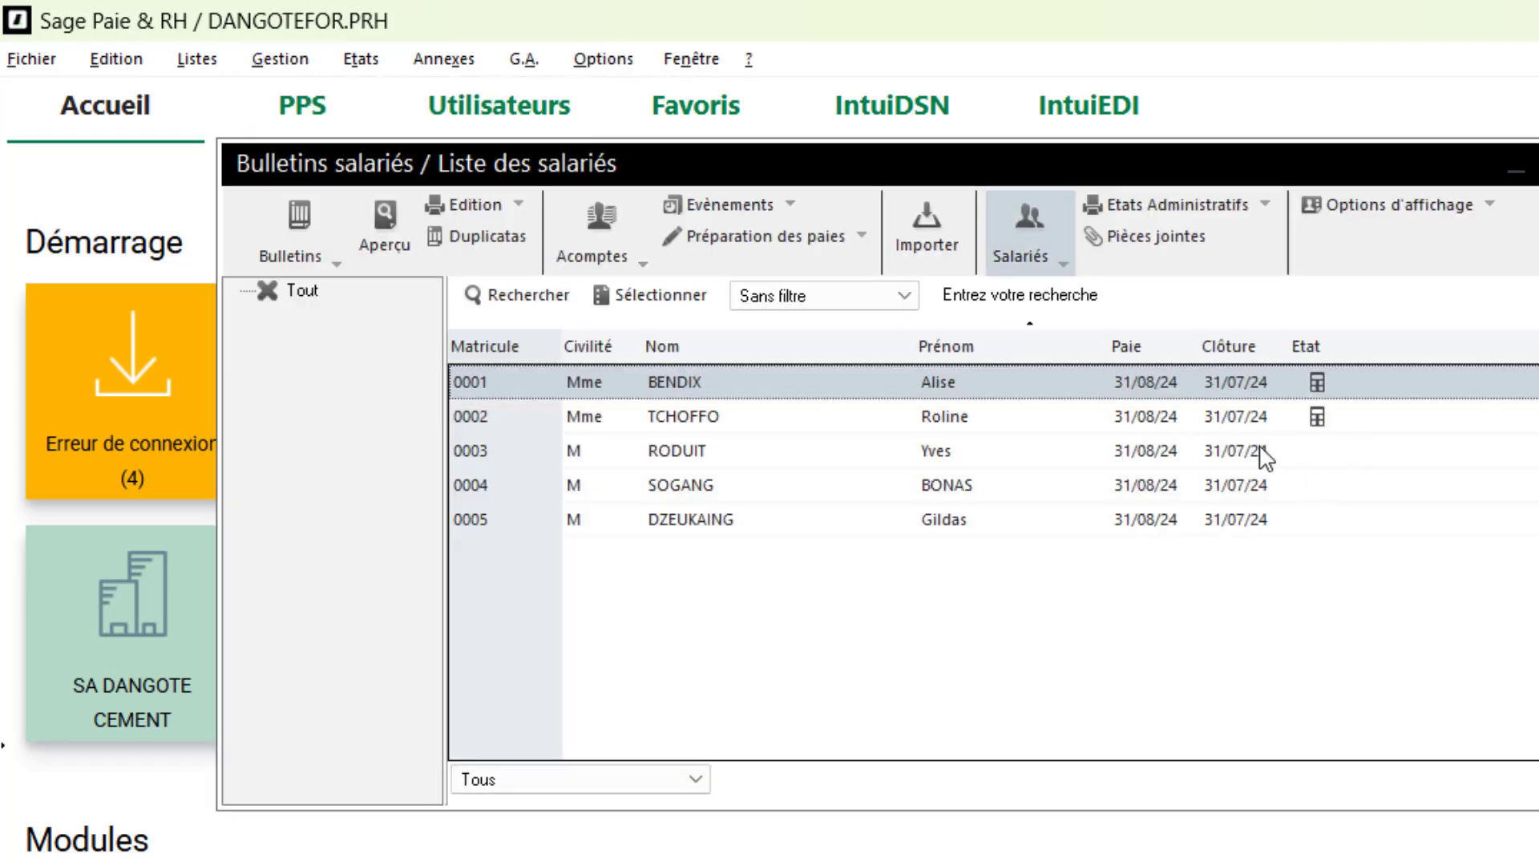
double_click(1115, 420)
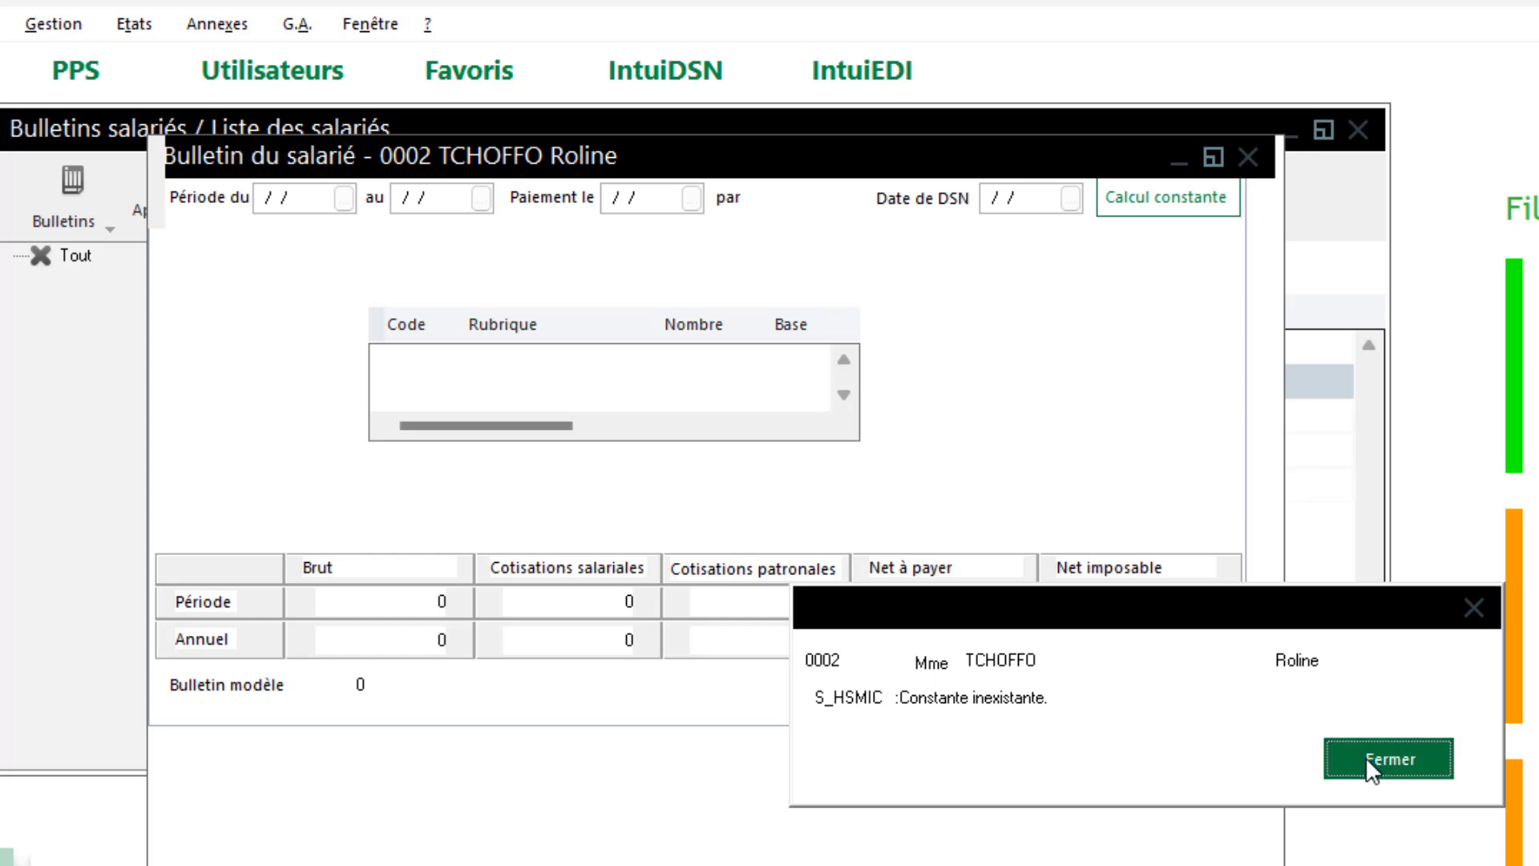
left_click(1364, 757)
left_click(1366, 761)
left_click(1367, 765)
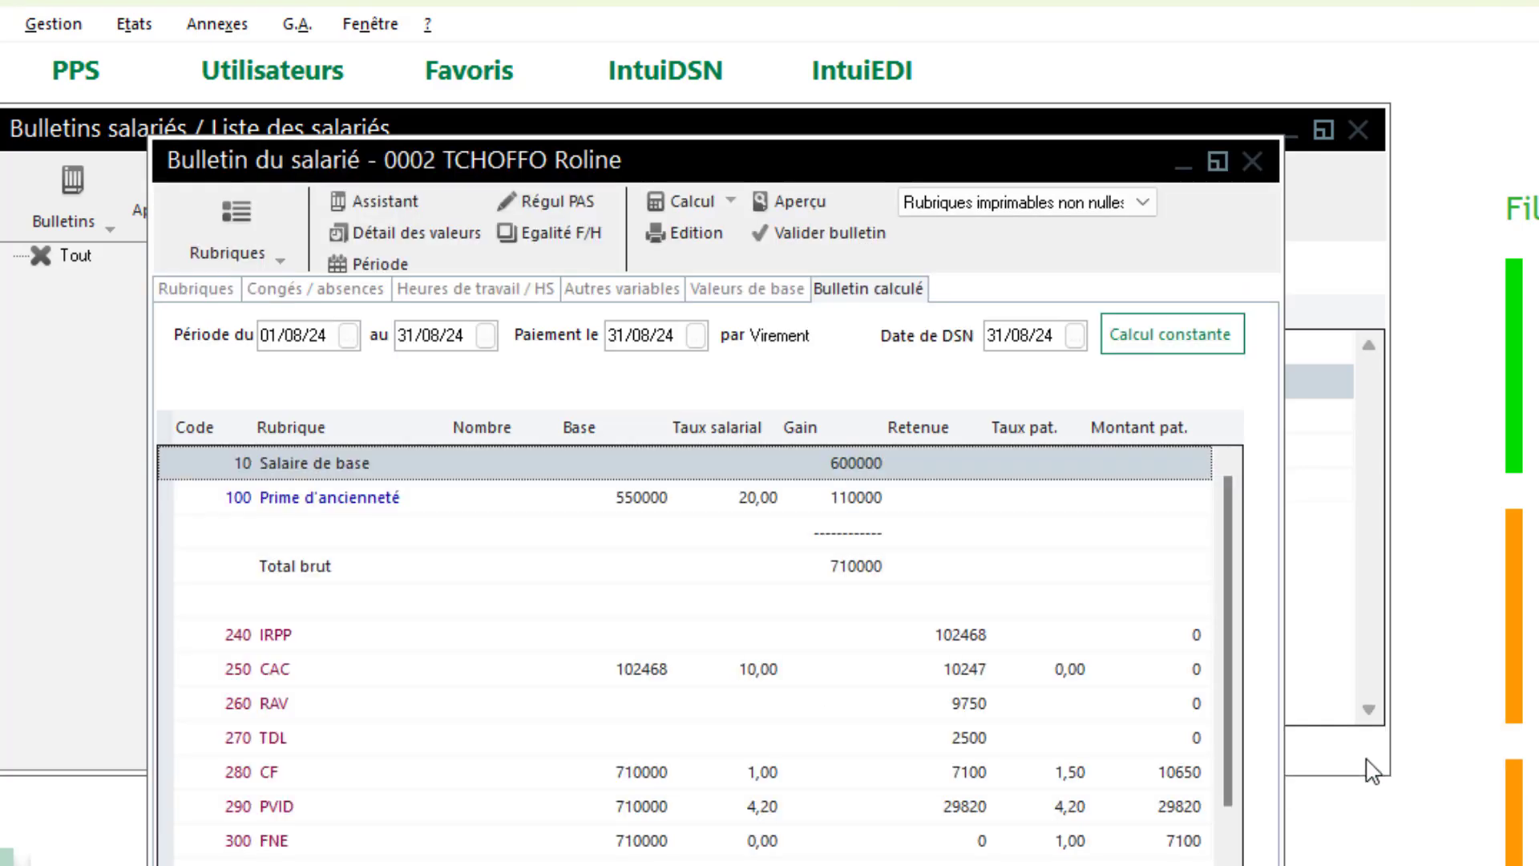
left_click_drag(1223, 632, 1234, 789)
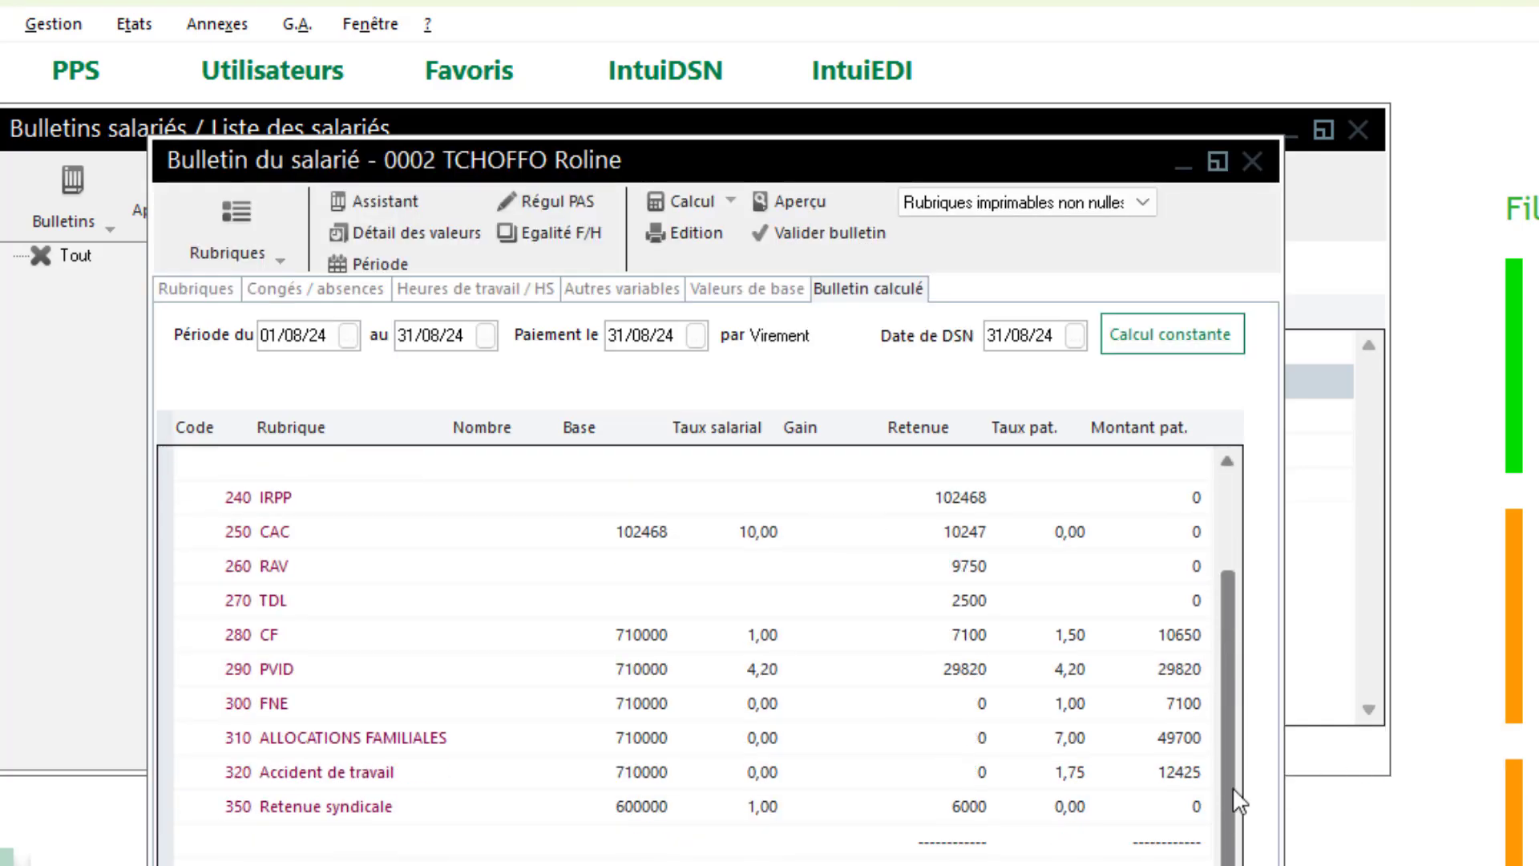